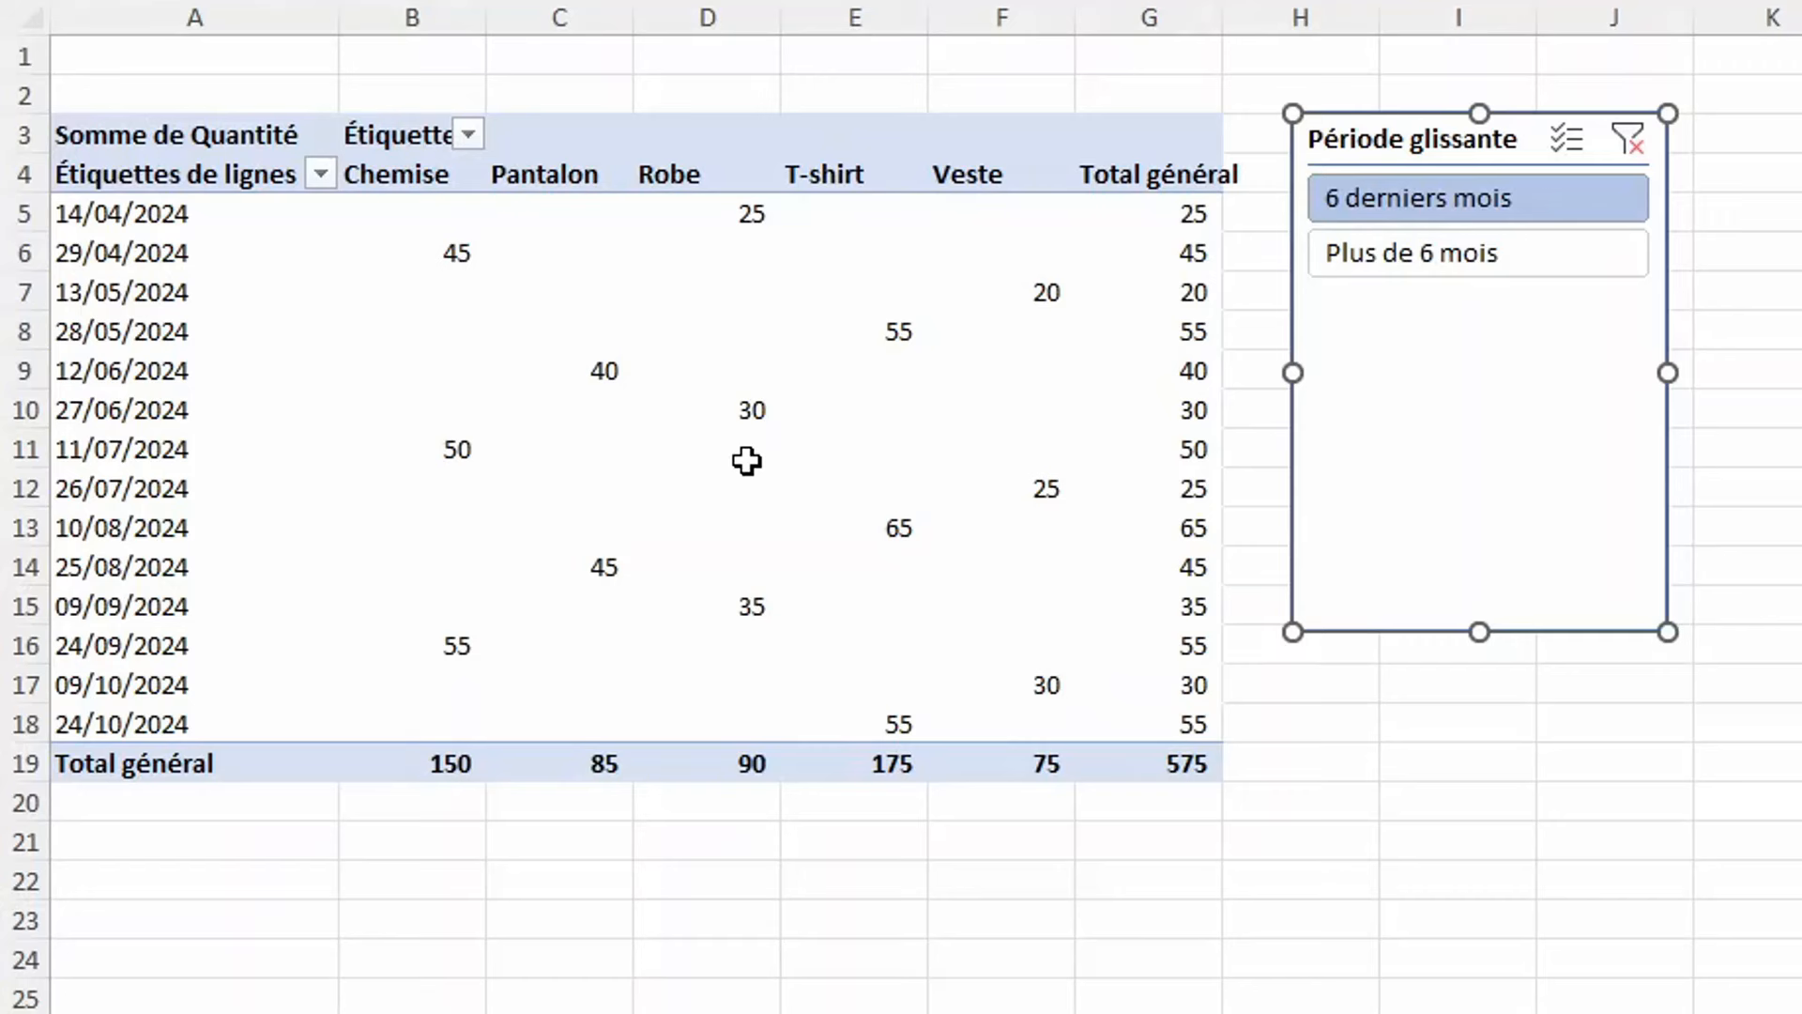
Switch the Période glissante slicer between "Plus de 6 mois" and "6 derniers mois" to compare the filtered pivot table.
left_click(1471, 255)
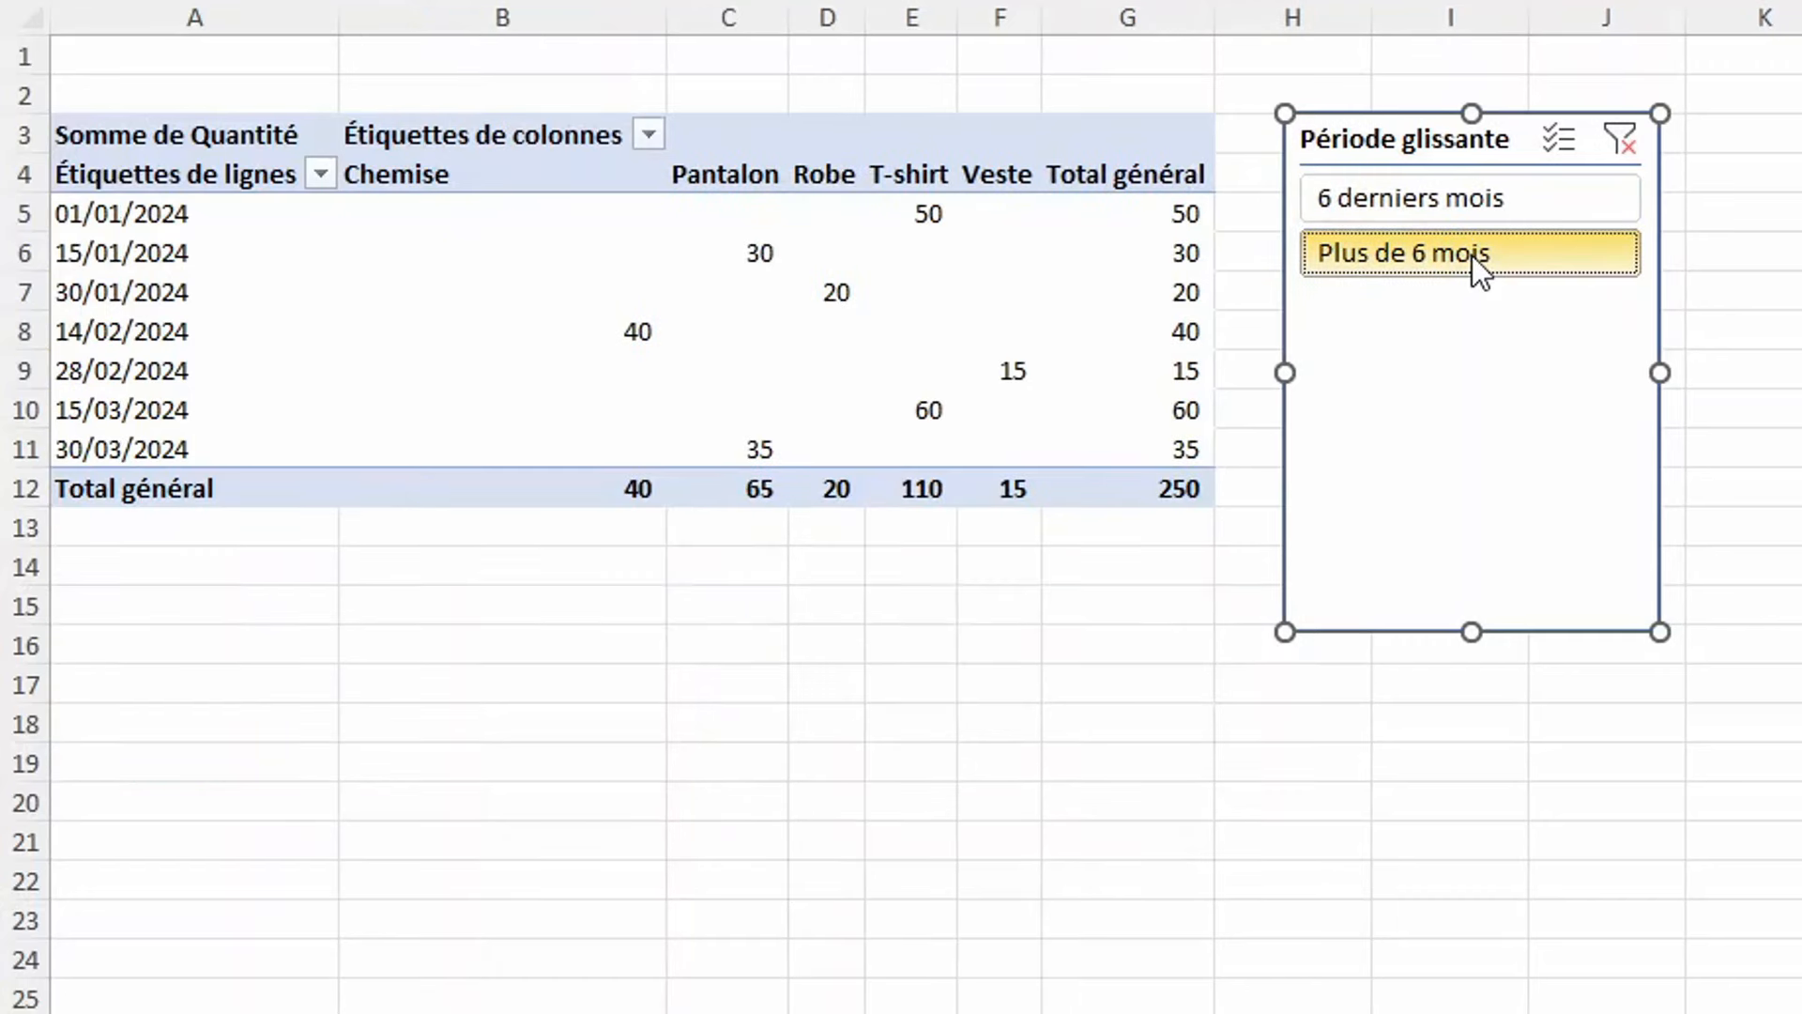
left_click(1489, 212)
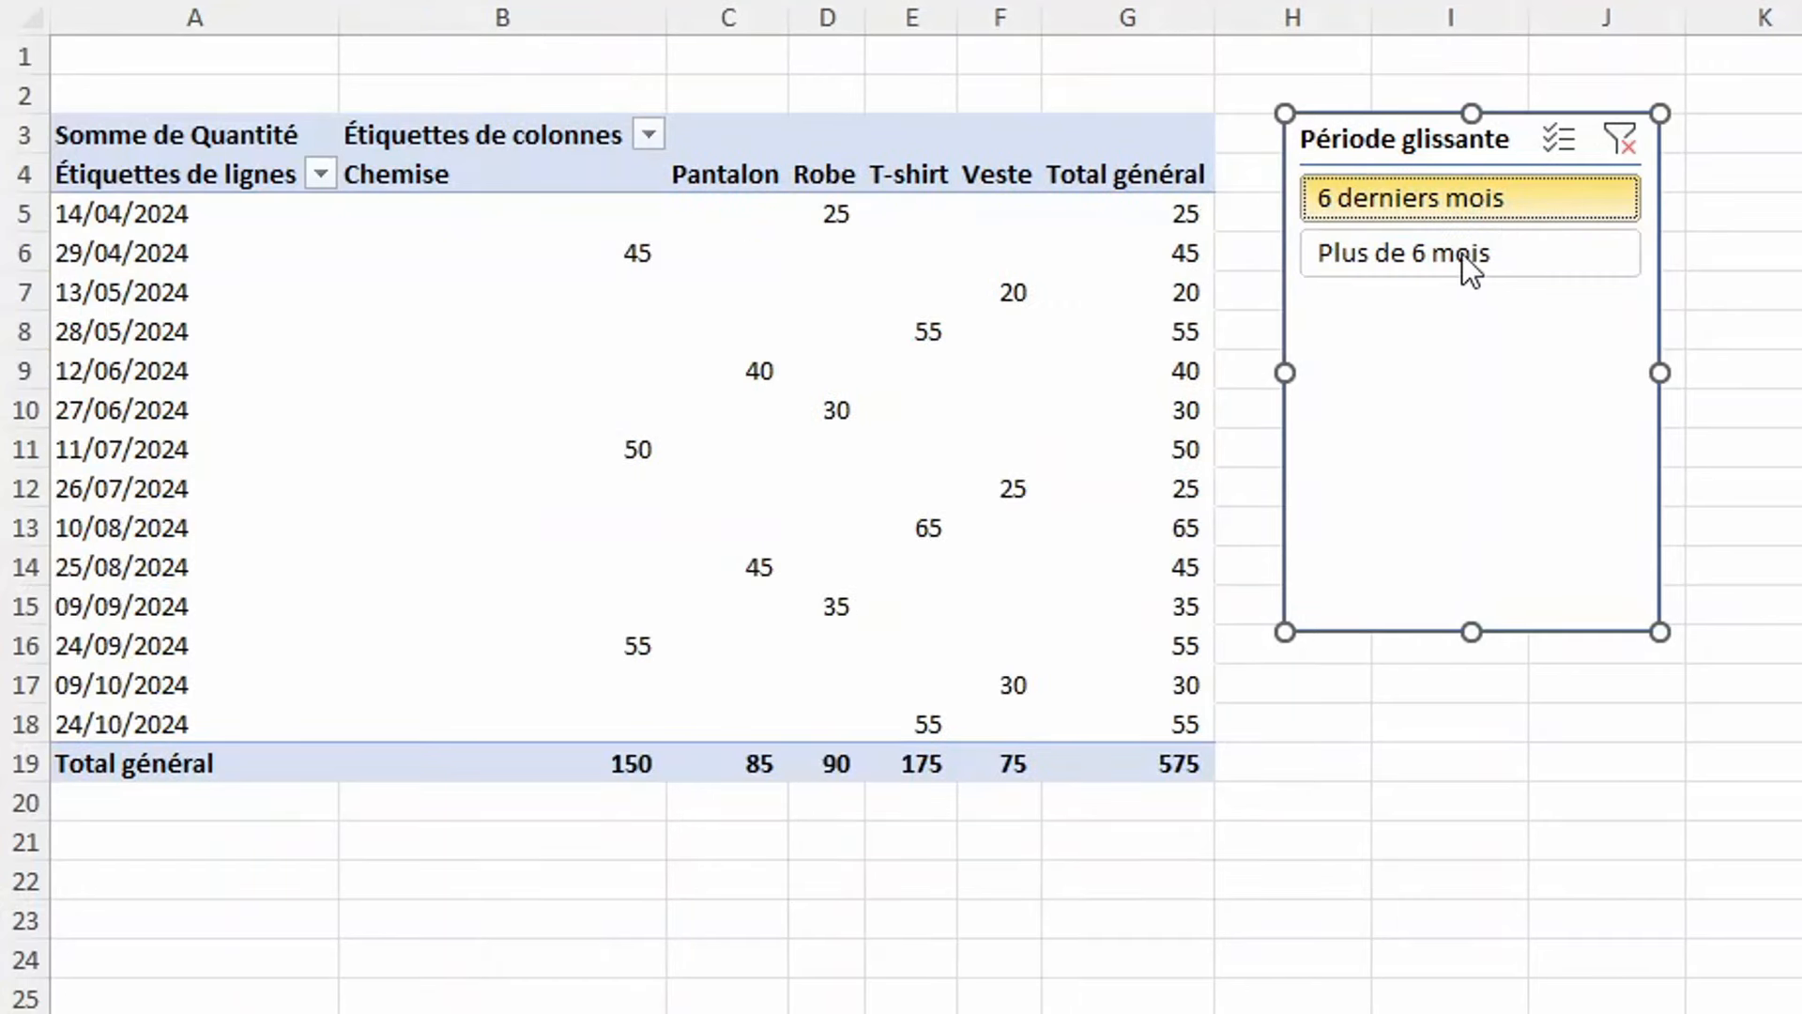
left_click(1462, 253)
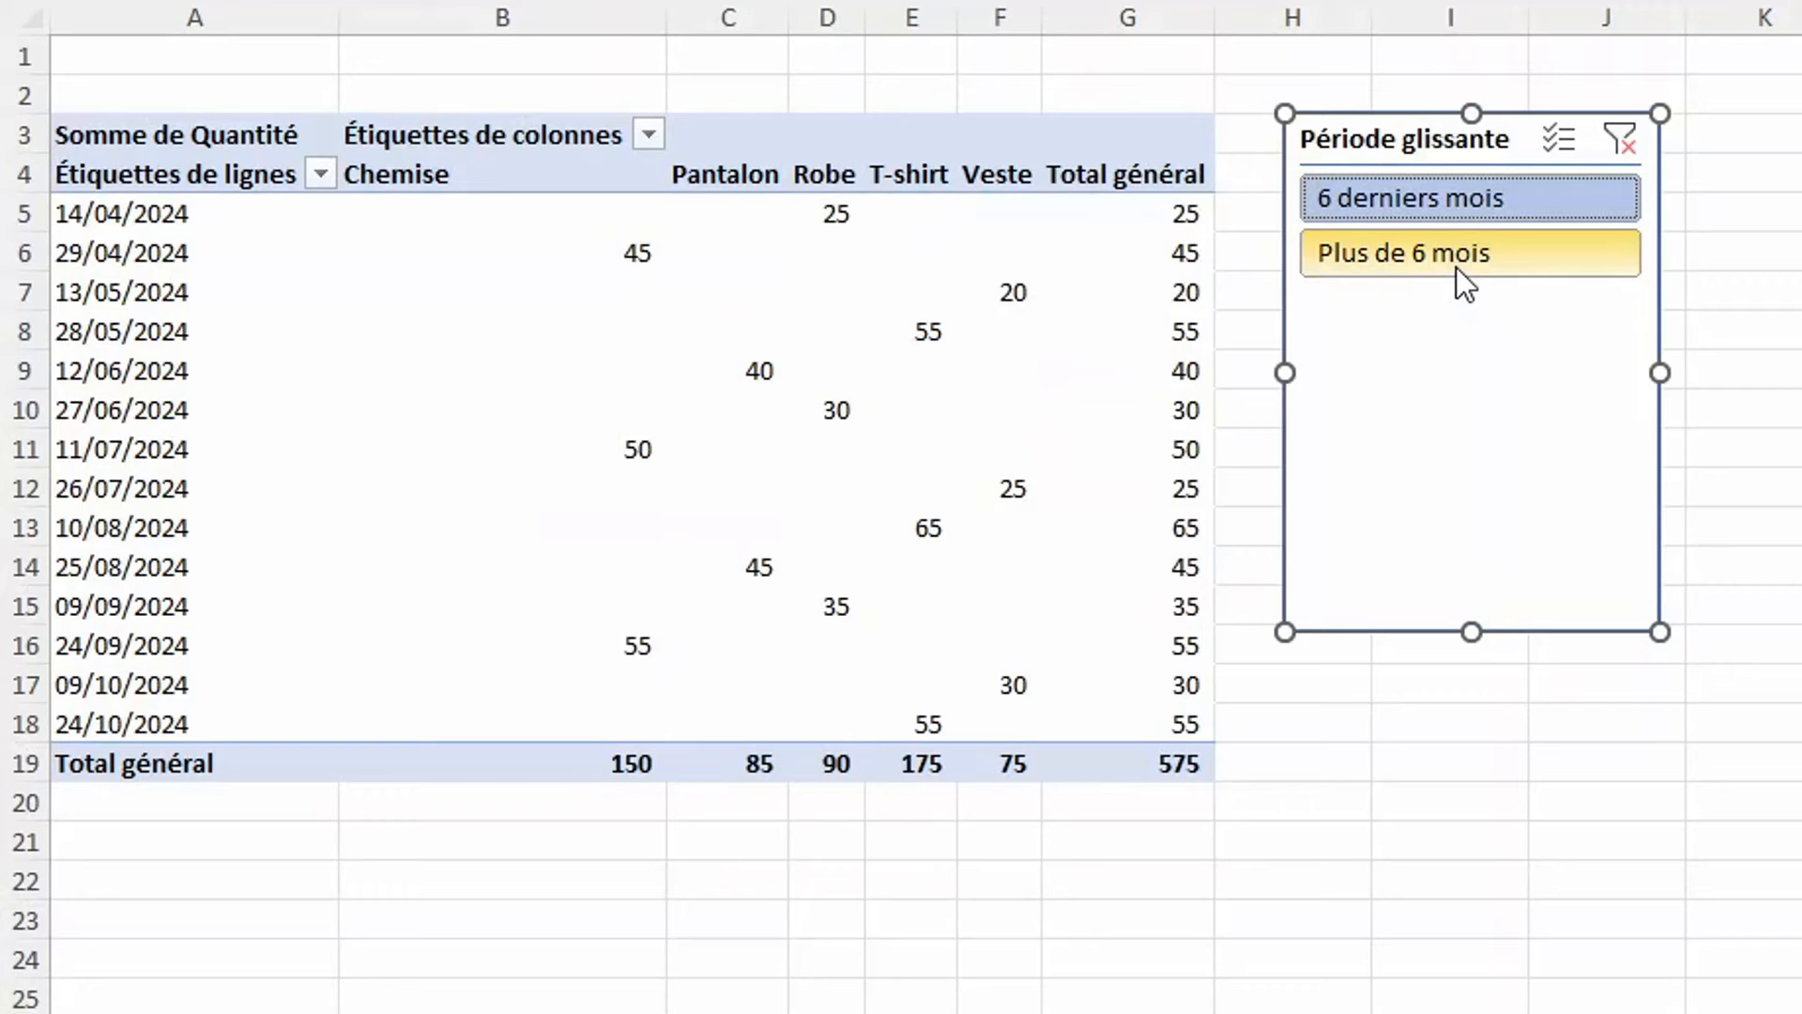
left_click(1507, 204)
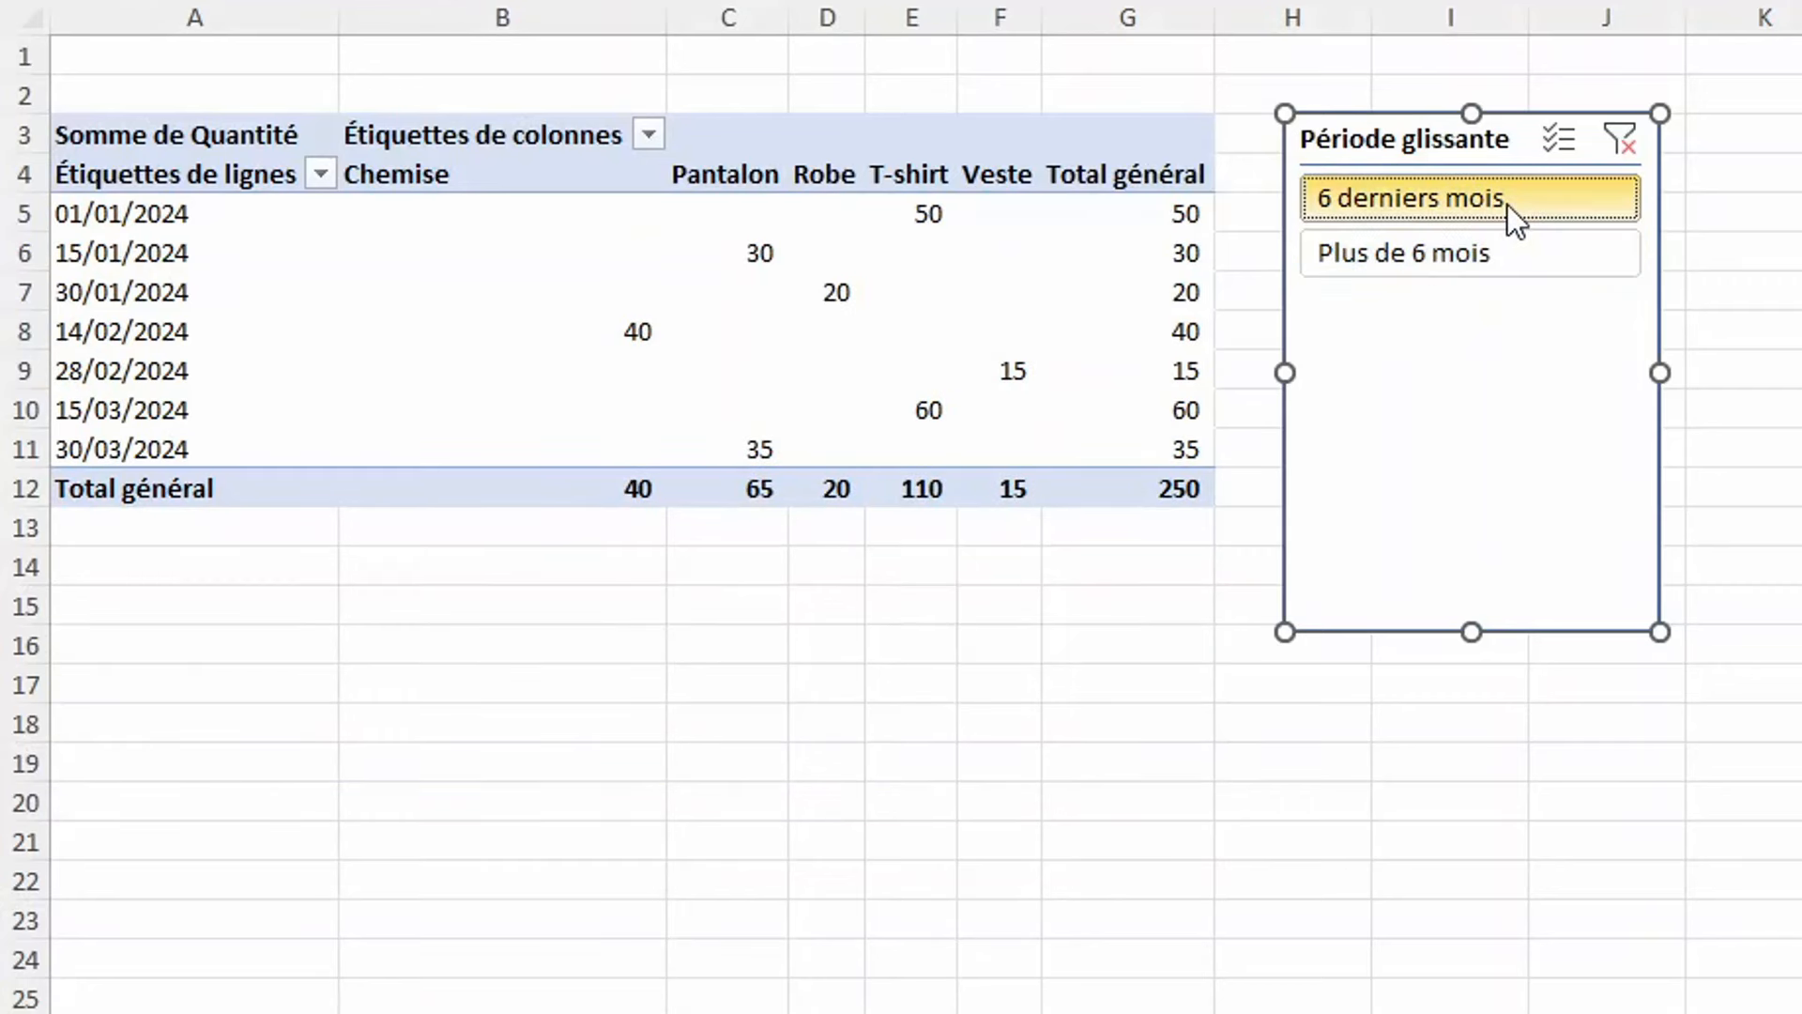
left_click(1481, 251)
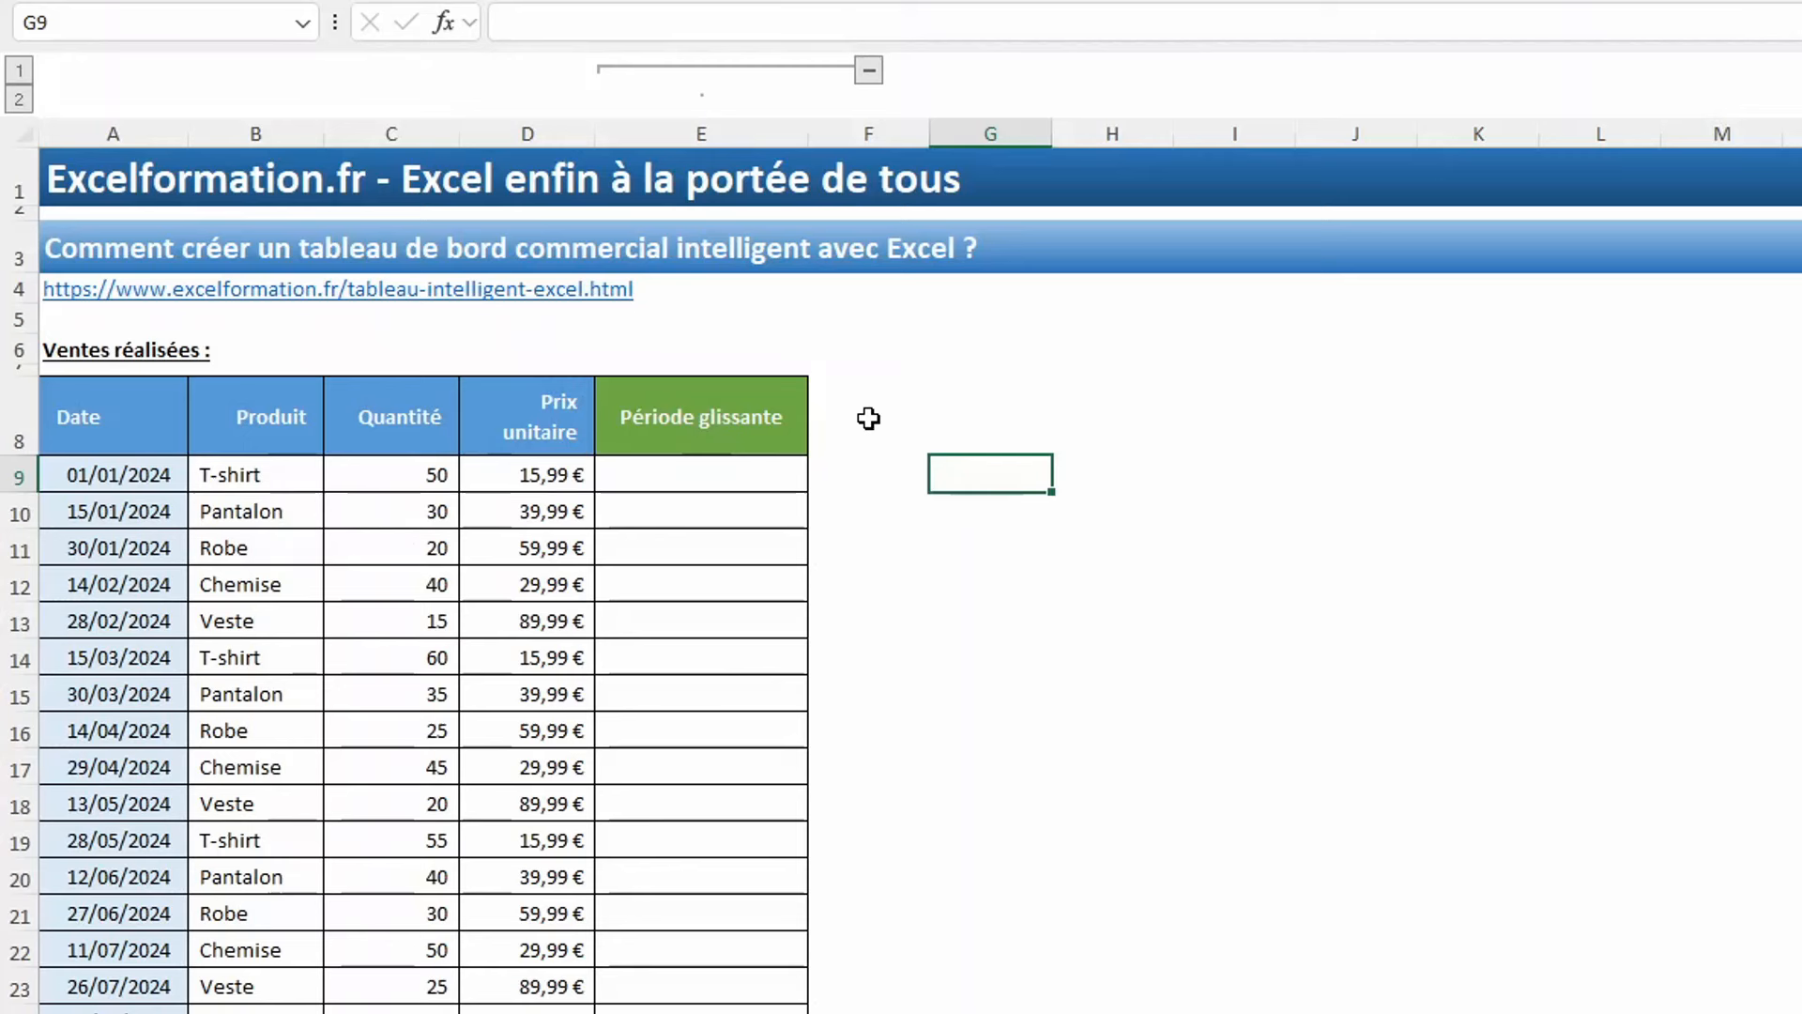
Begin a SI formula in cell E9 with the logical test AUJOURDHUI()-A9<=180.
left_click(663, 471)
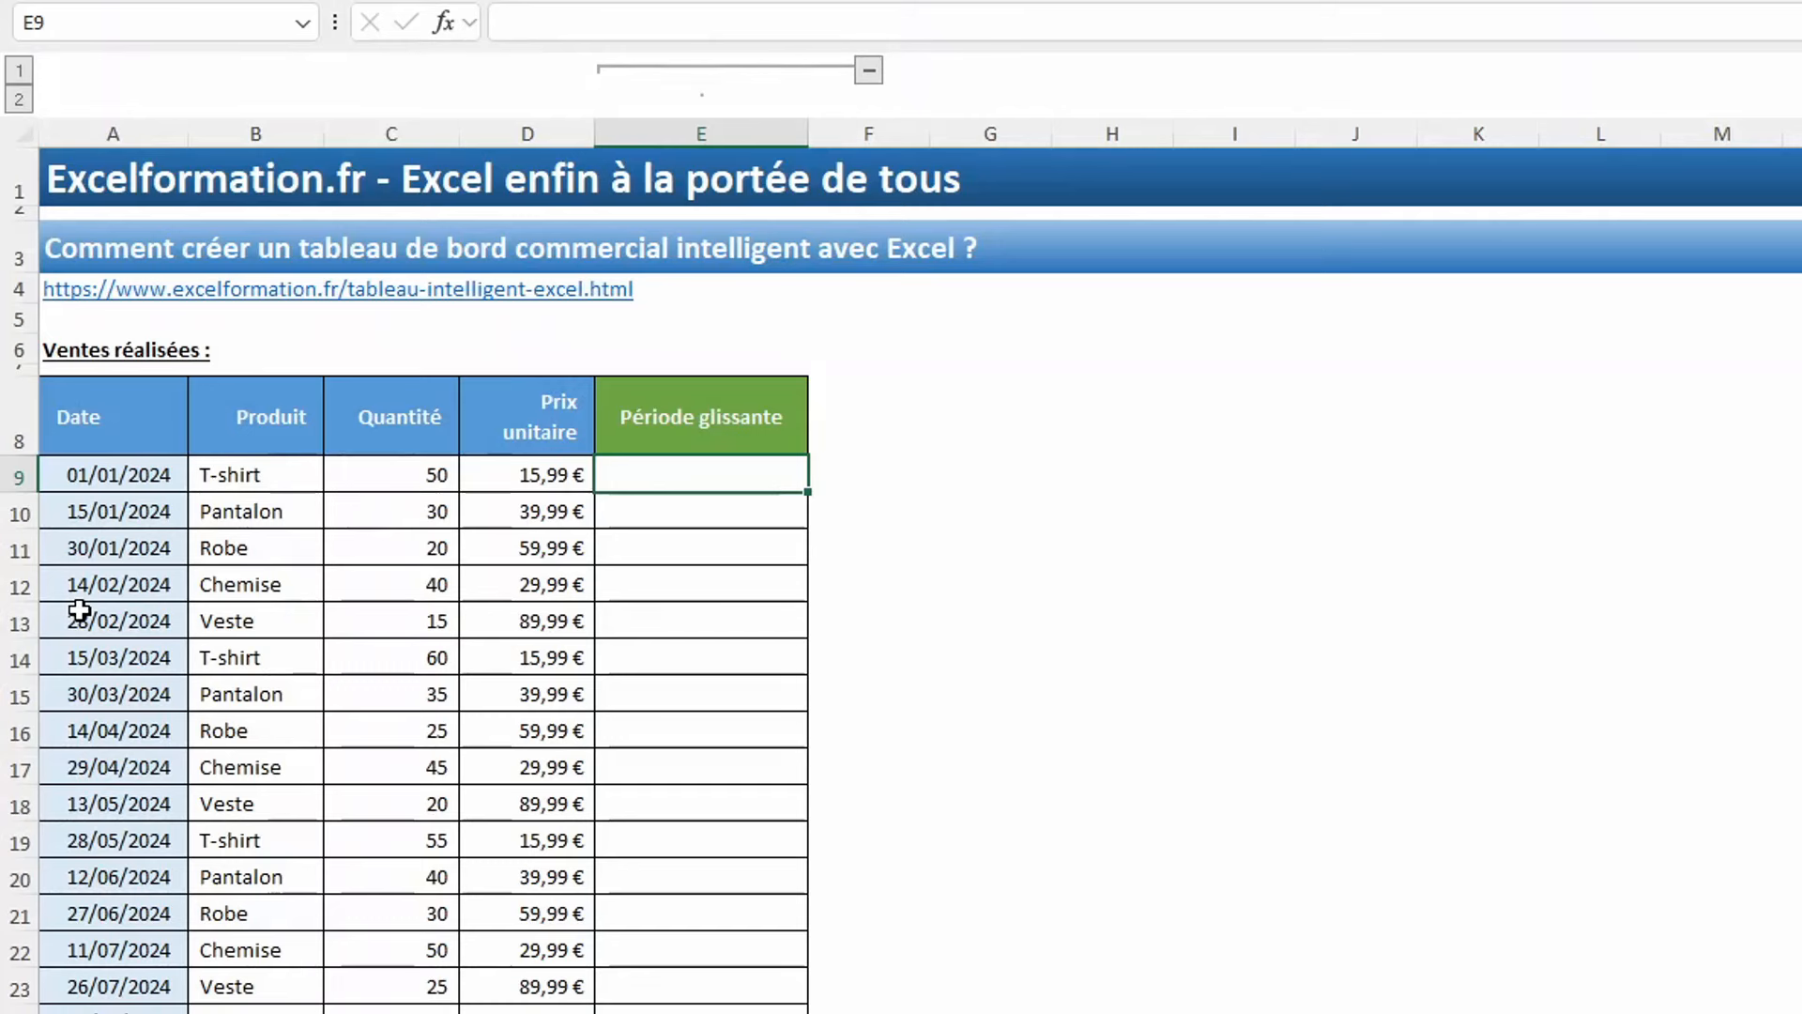
type("=")
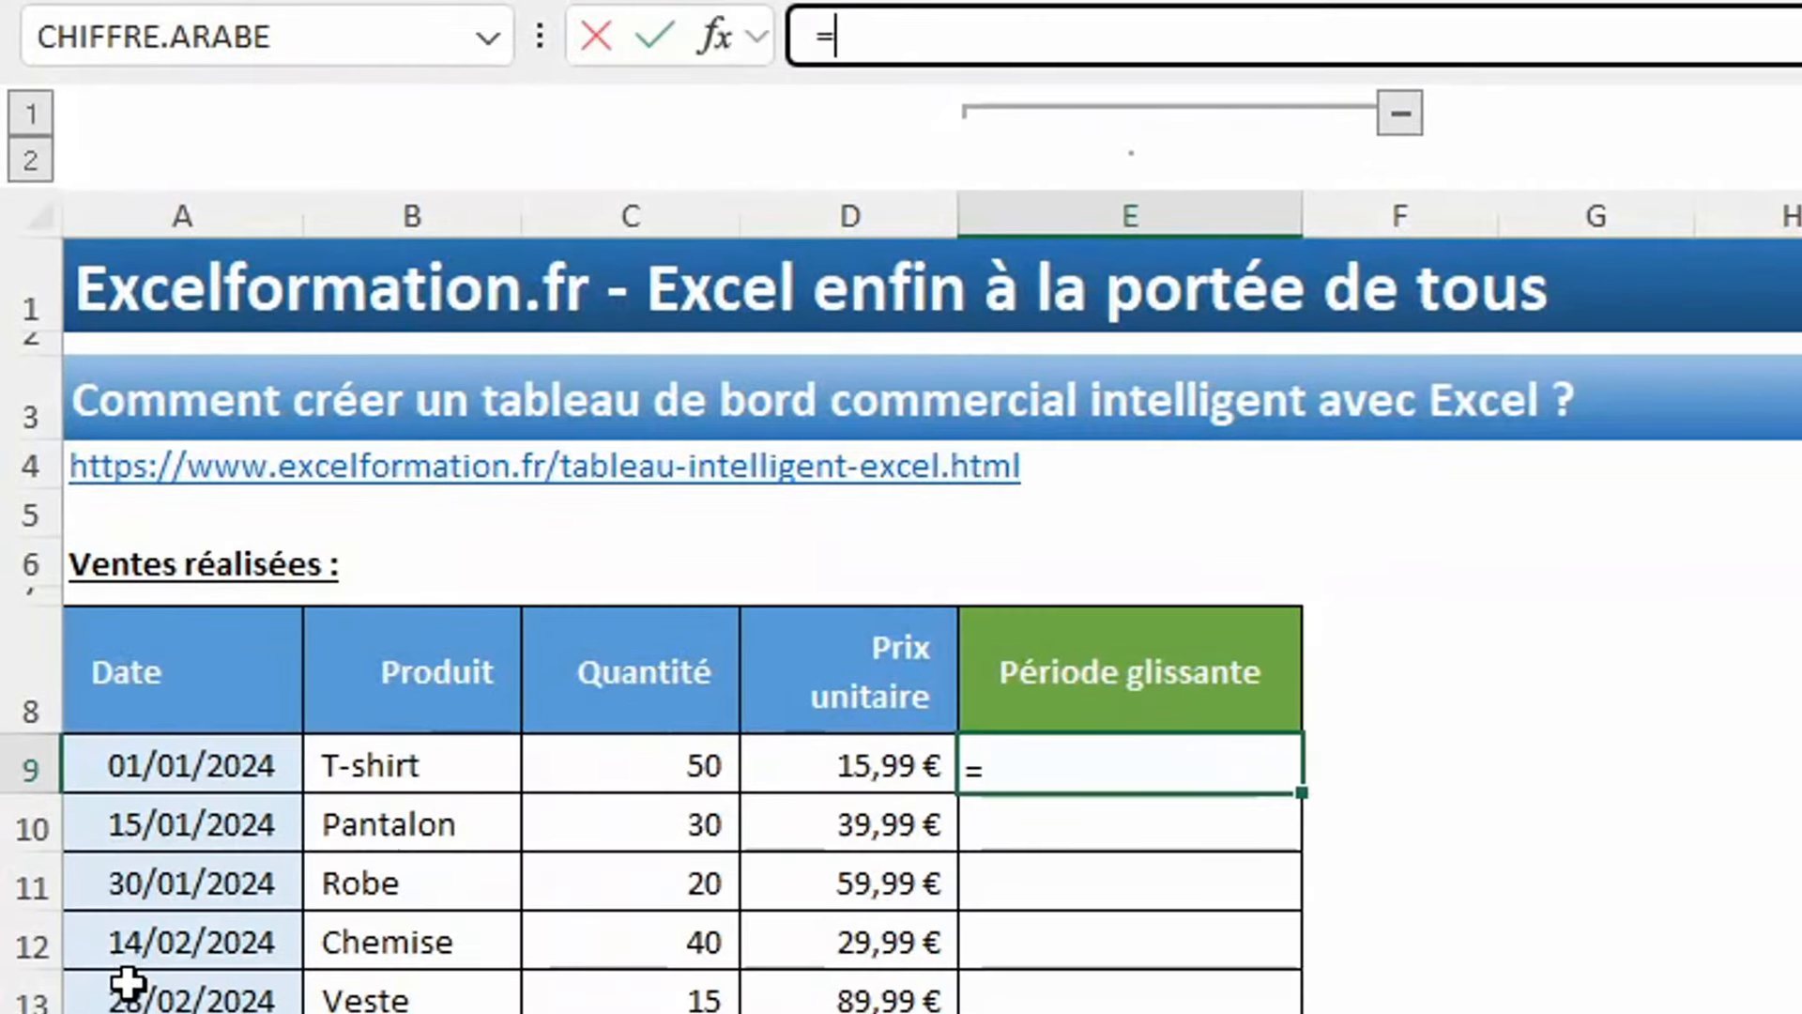
type("si(")
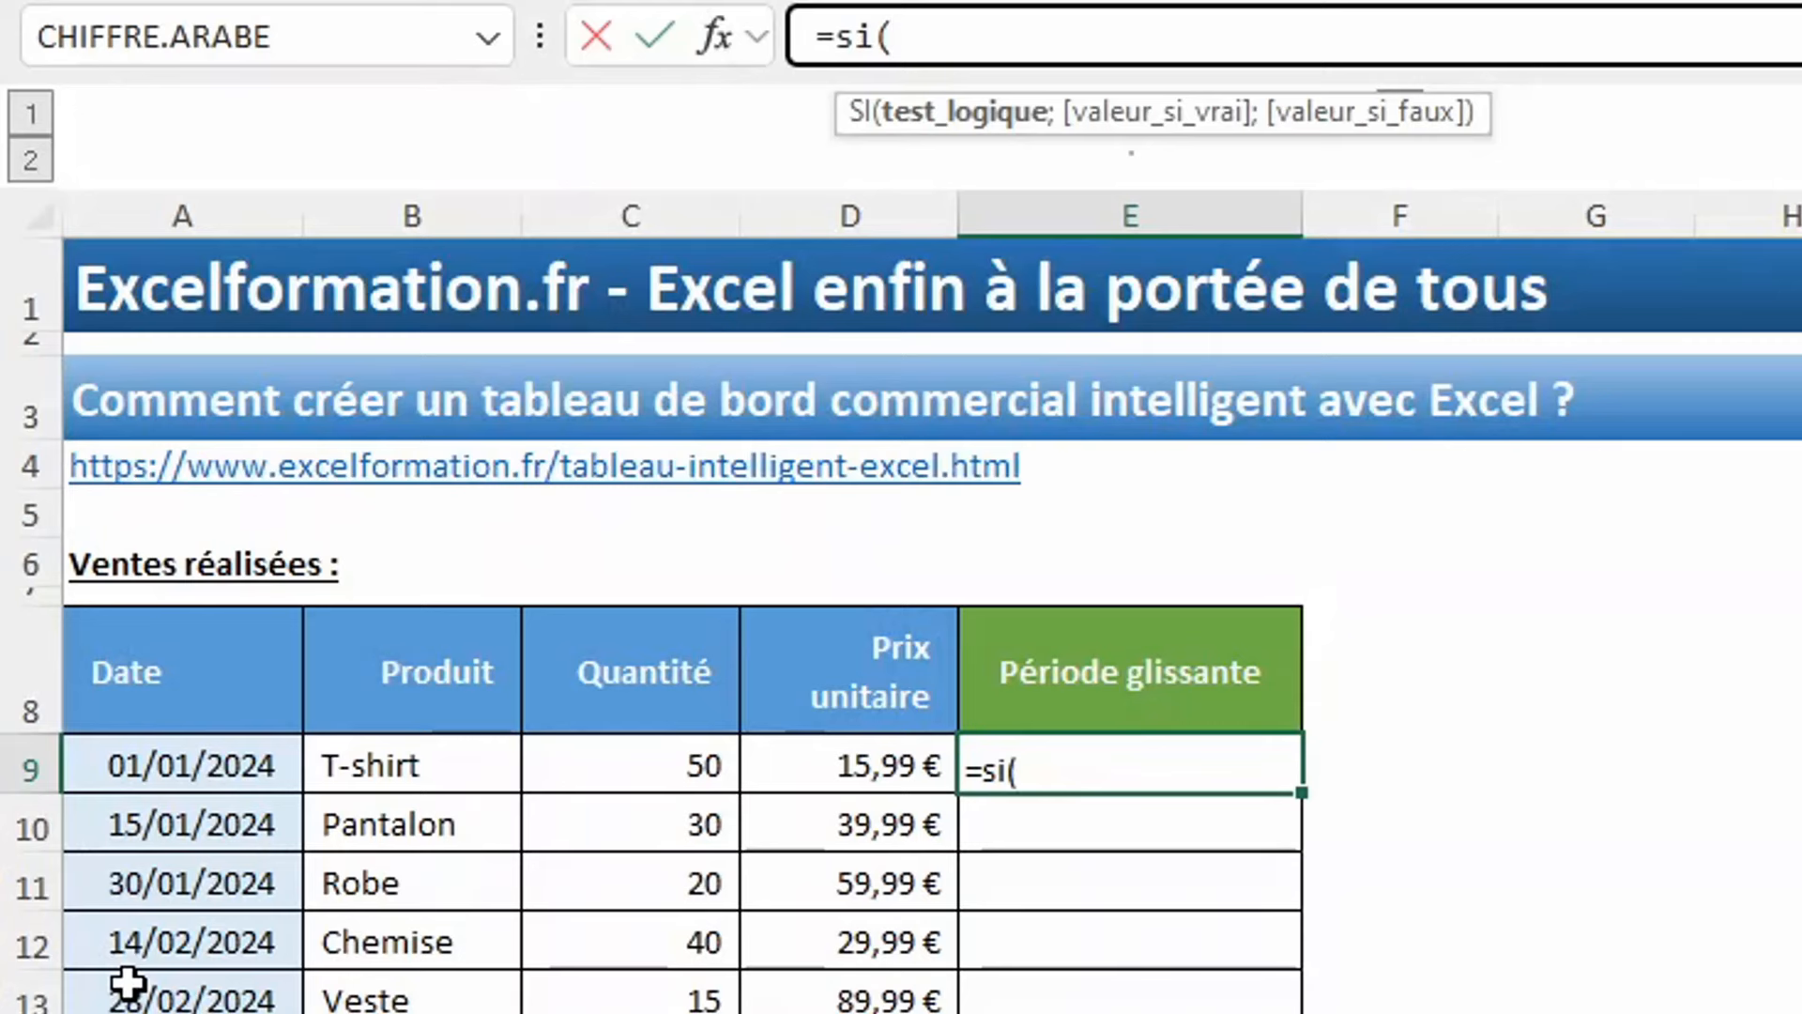
type("a")
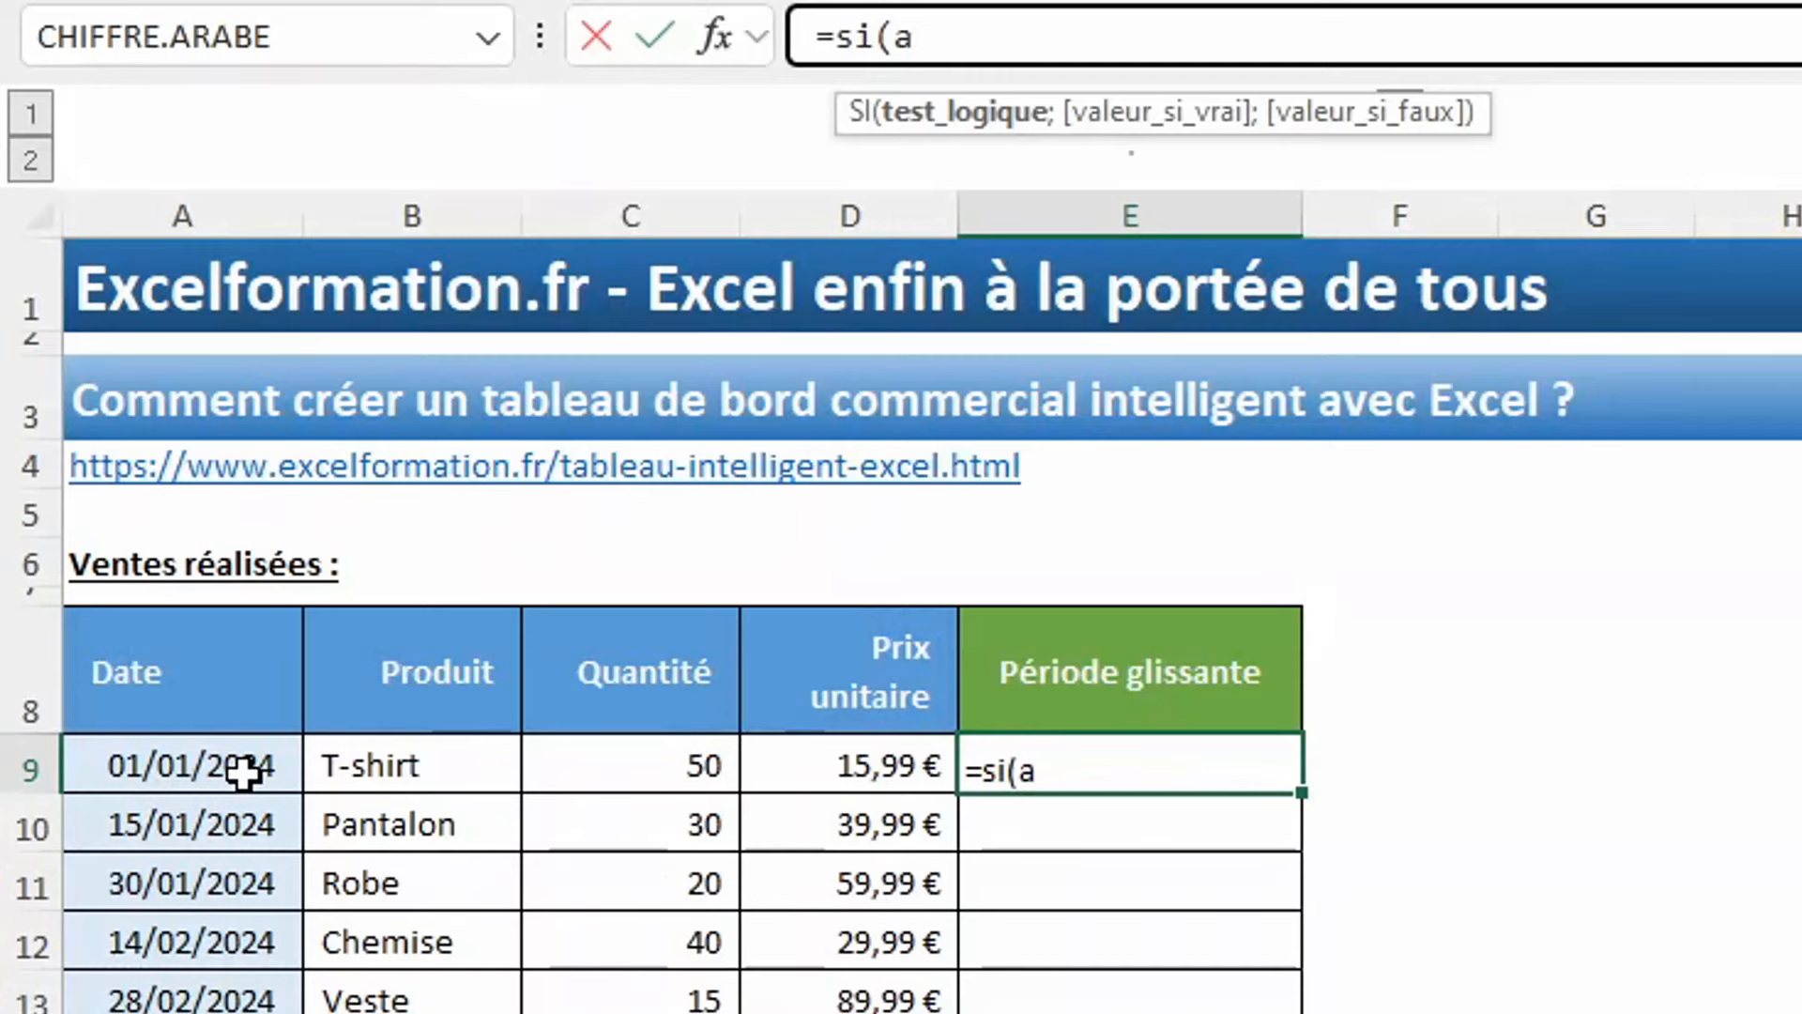
type("ujourd")
key("Tab")
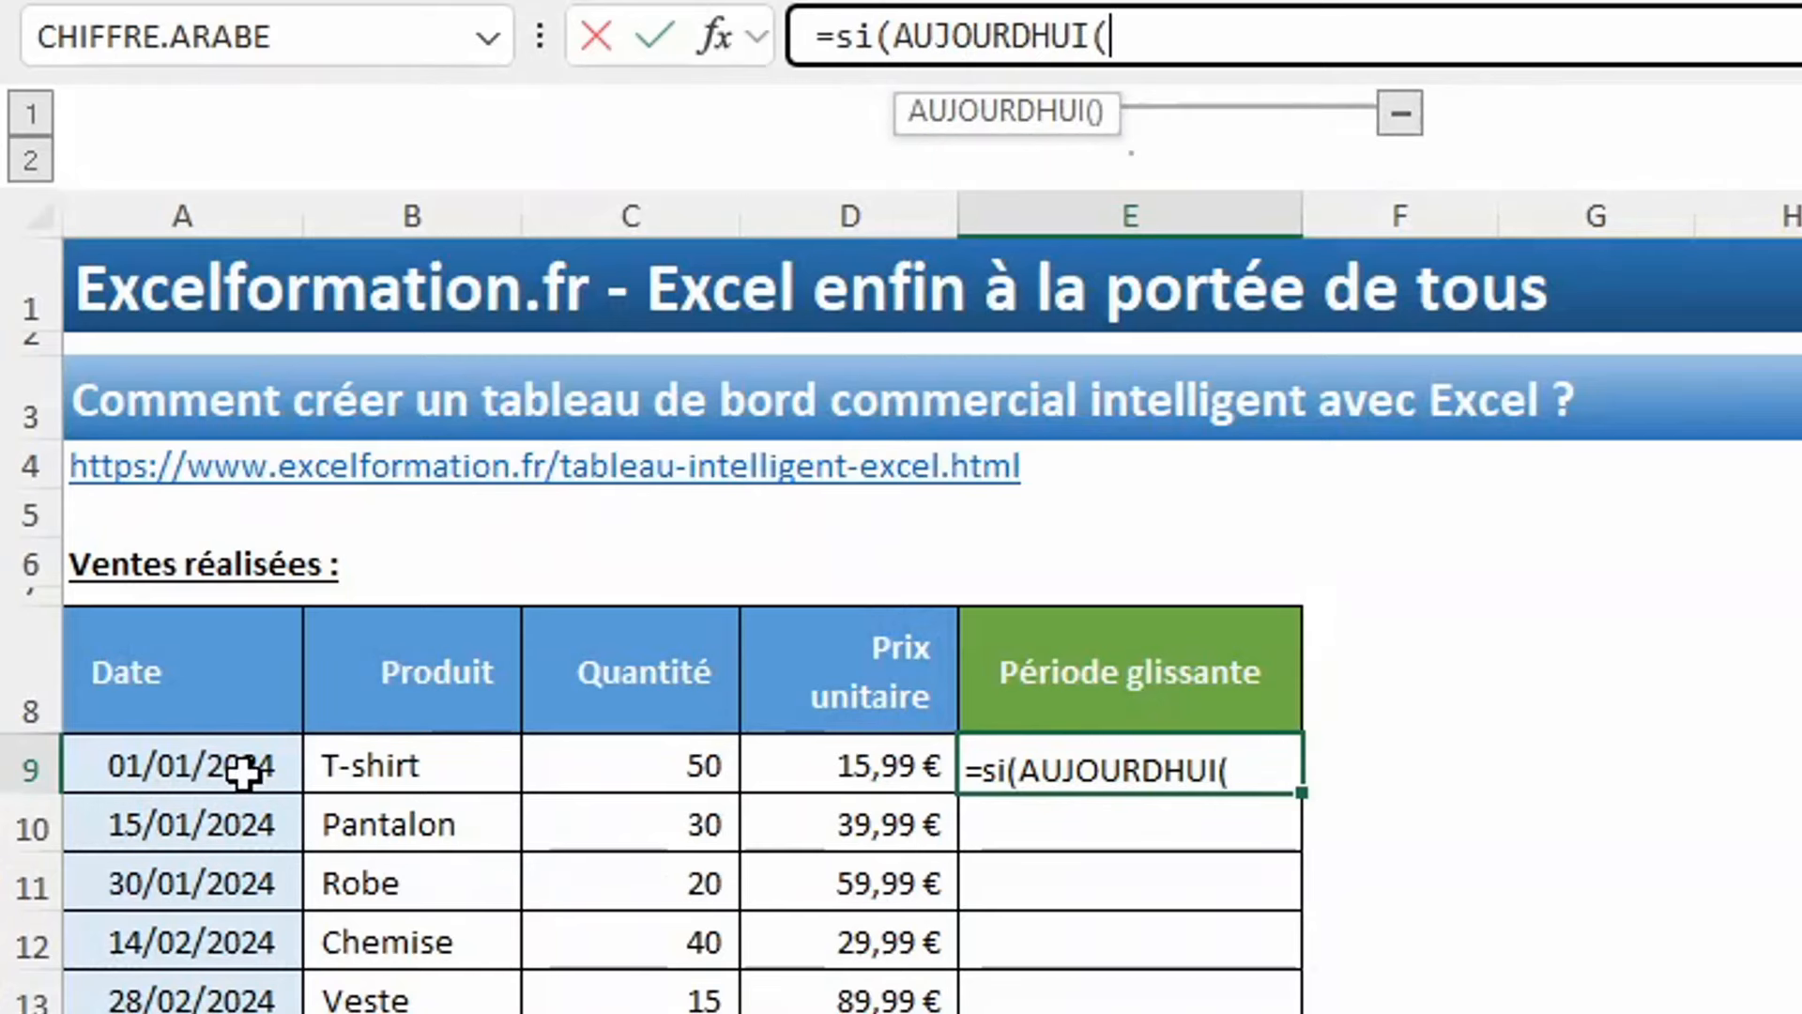
type(")-")
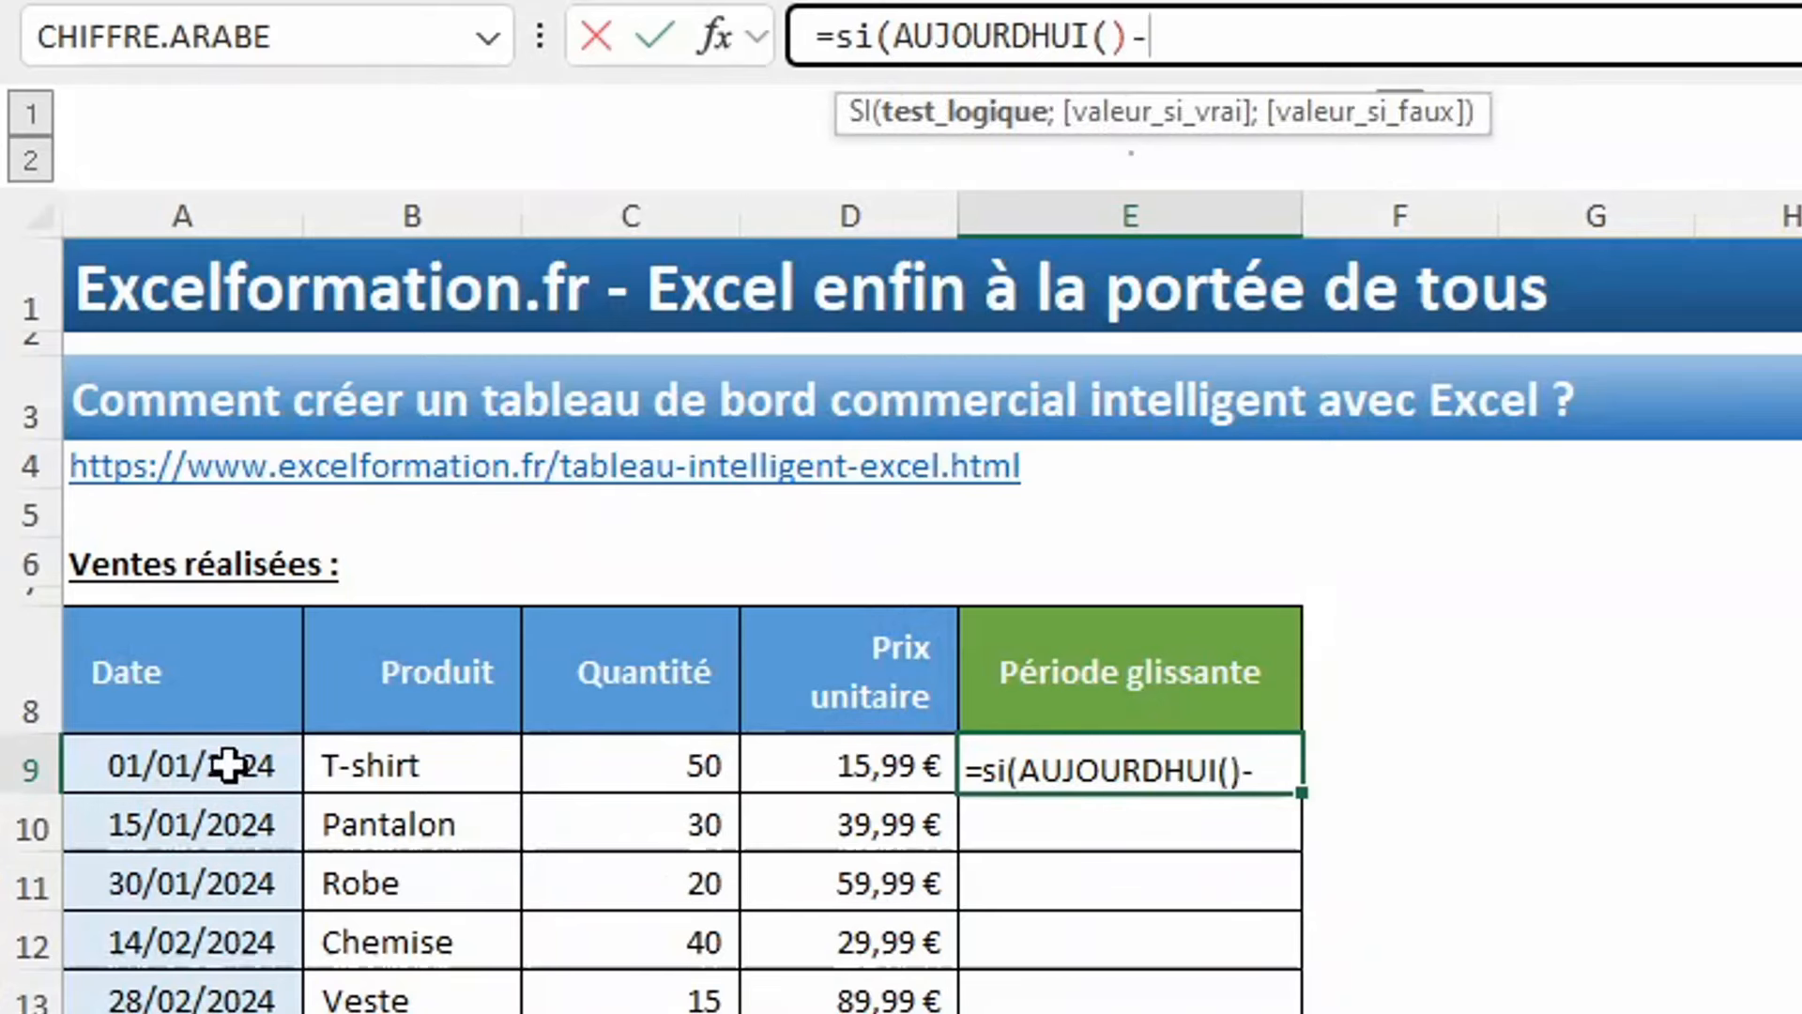
left_click(228, 766)
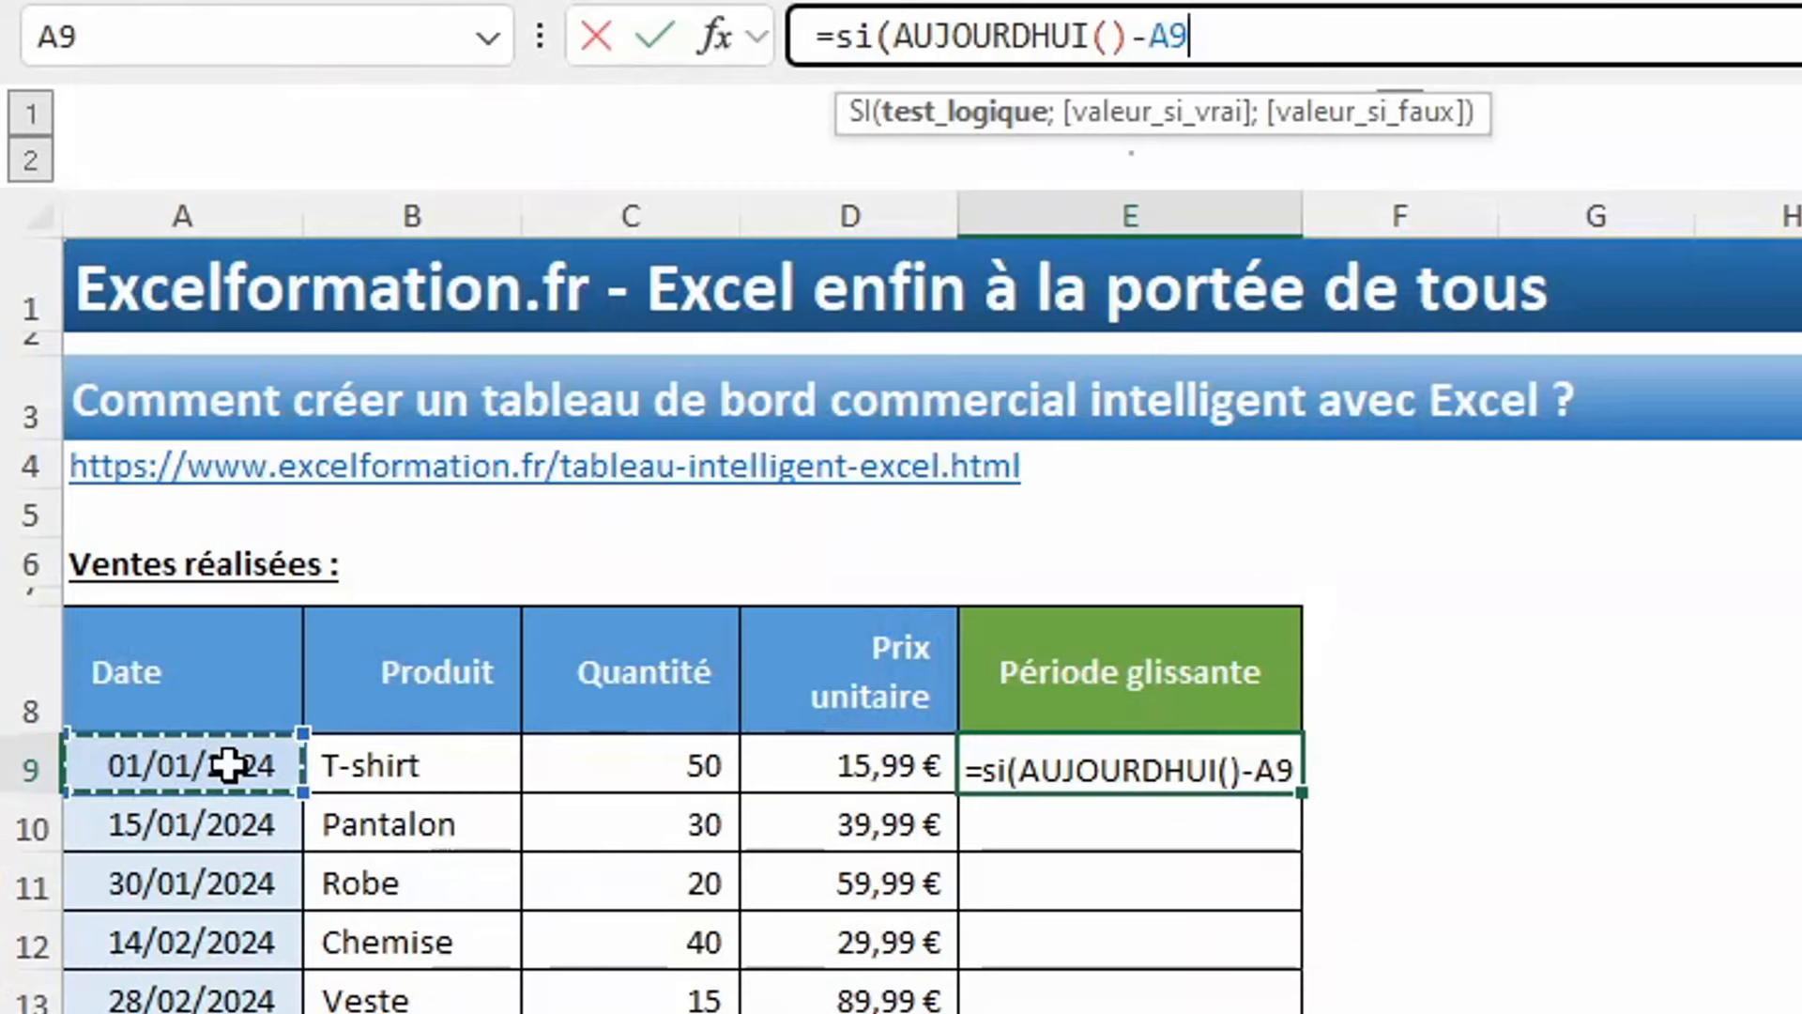
type("<=")
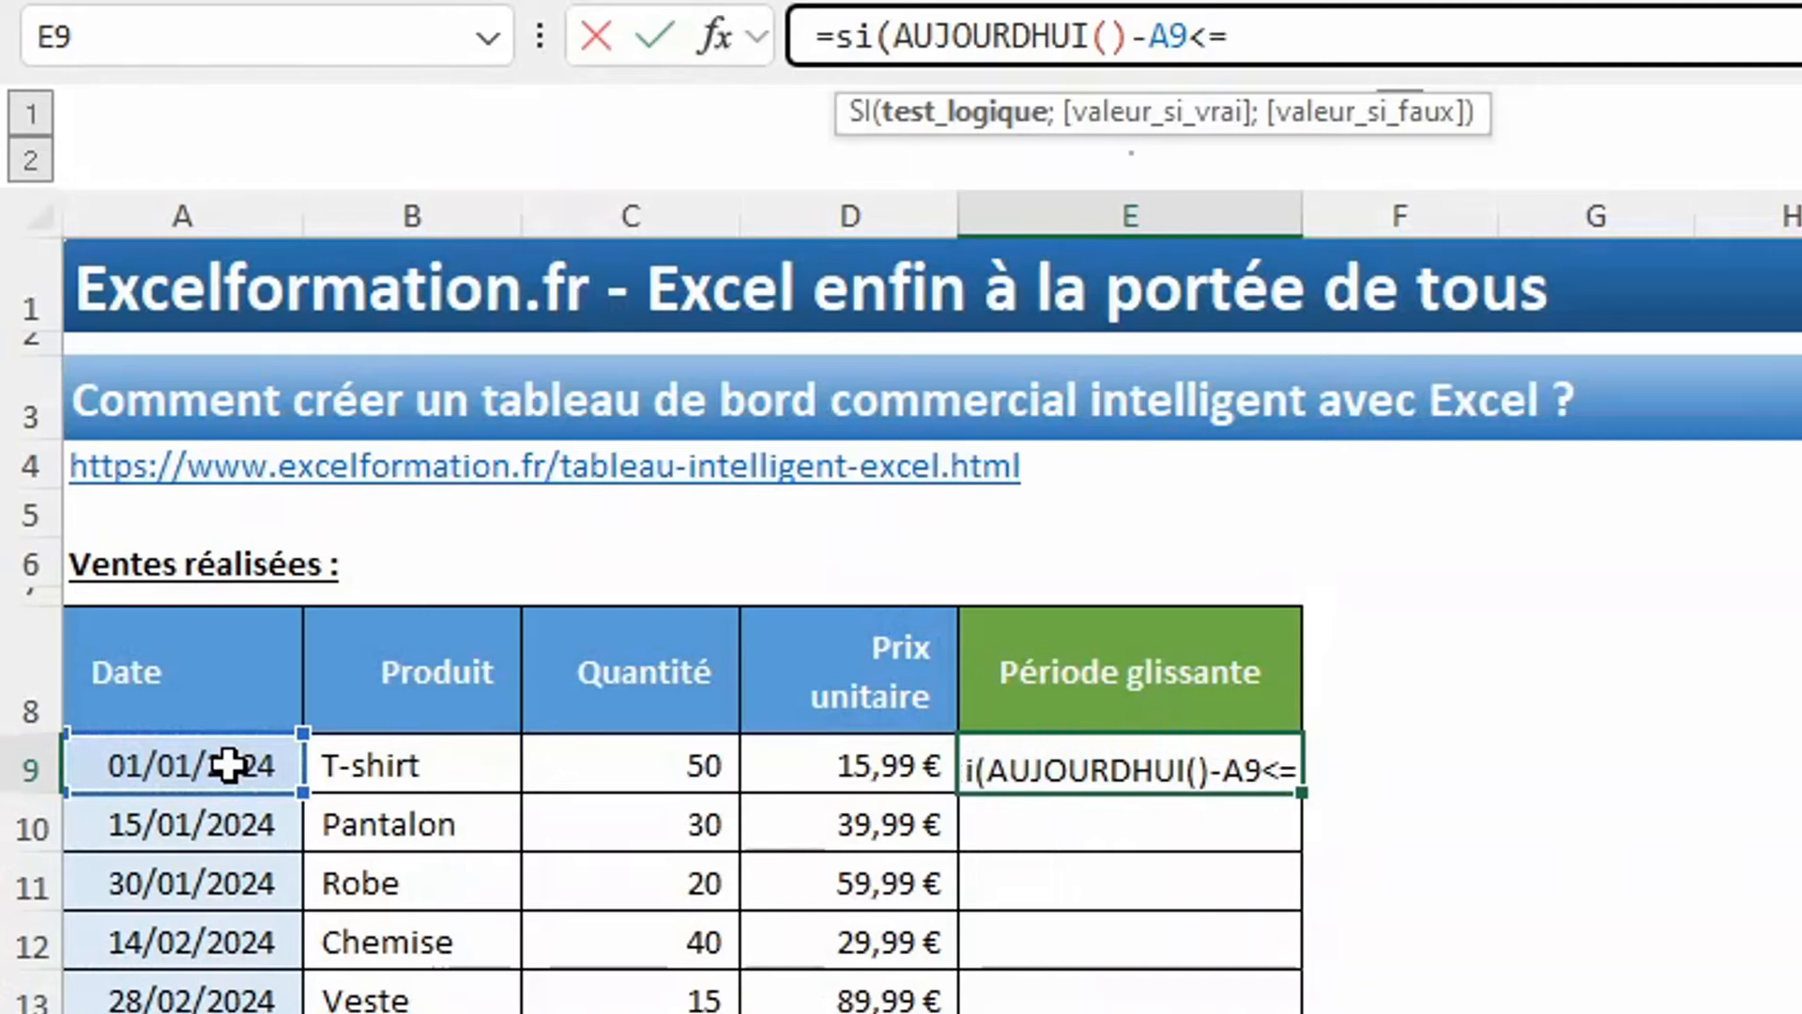
type("180")
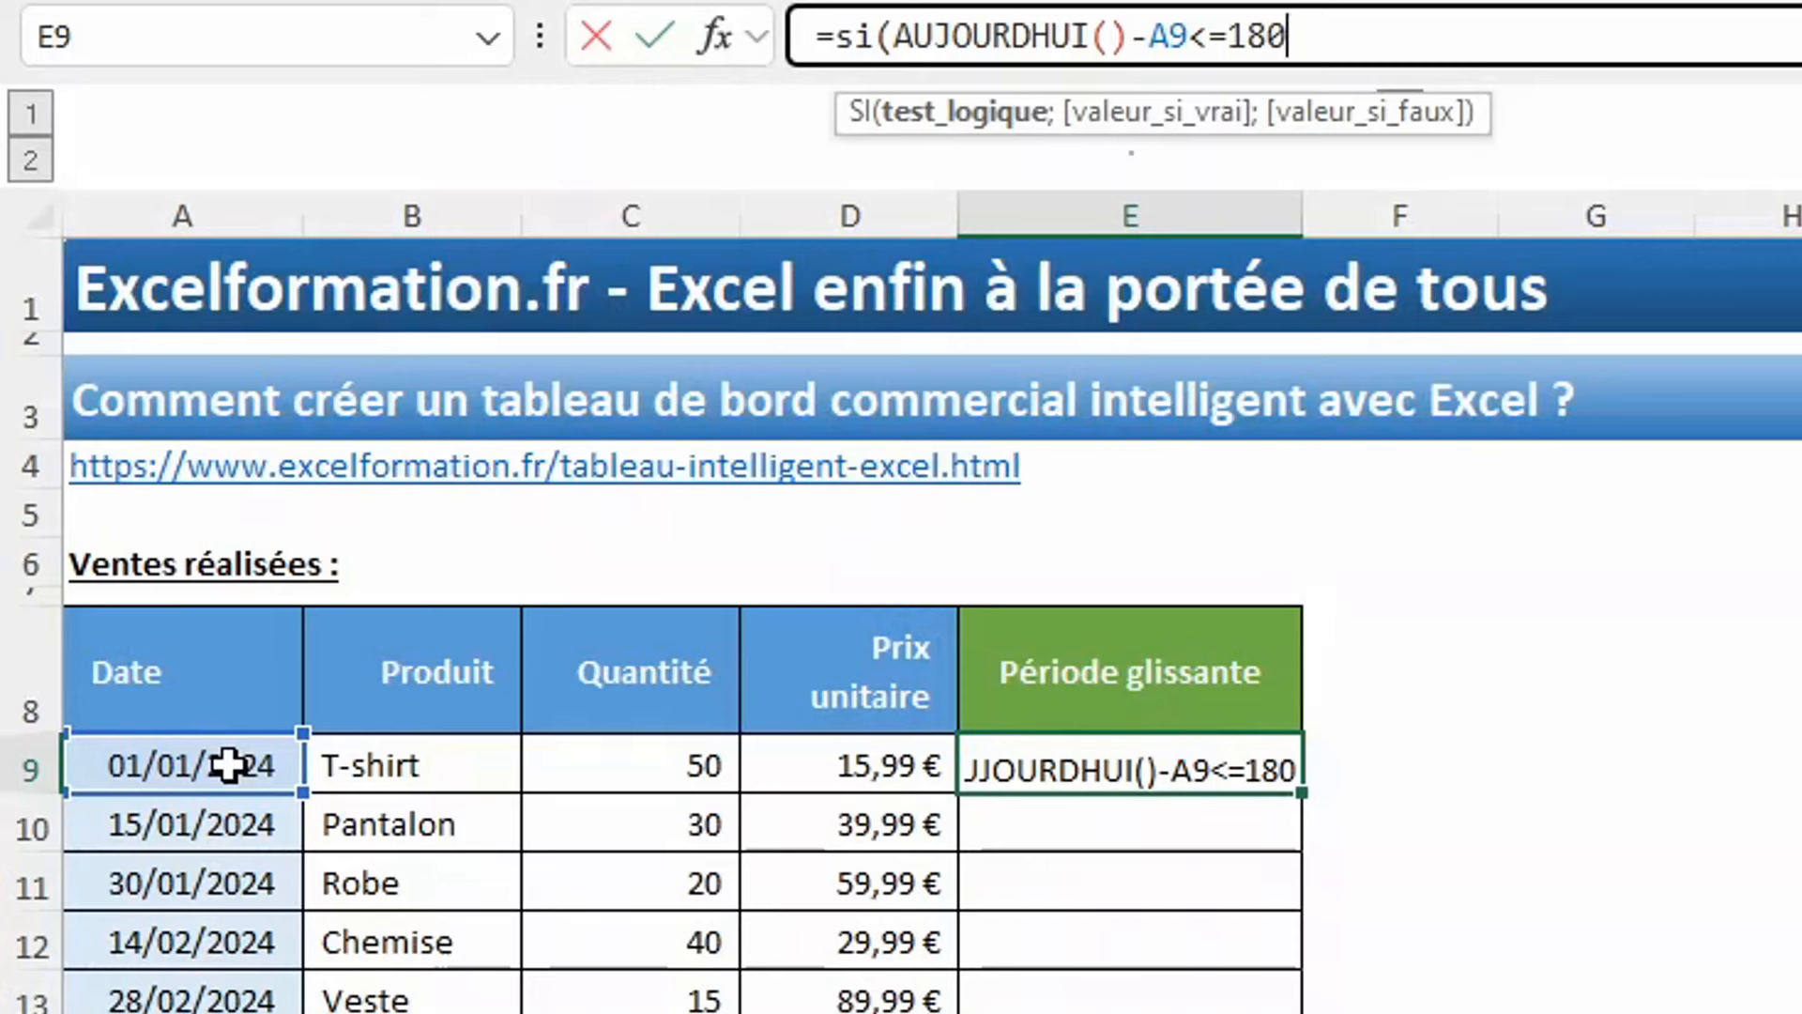
Complete the E9 formula so it returns "6 derniers mois" when the test is true and "Plus de 6 mois" otherwise.
type(";")
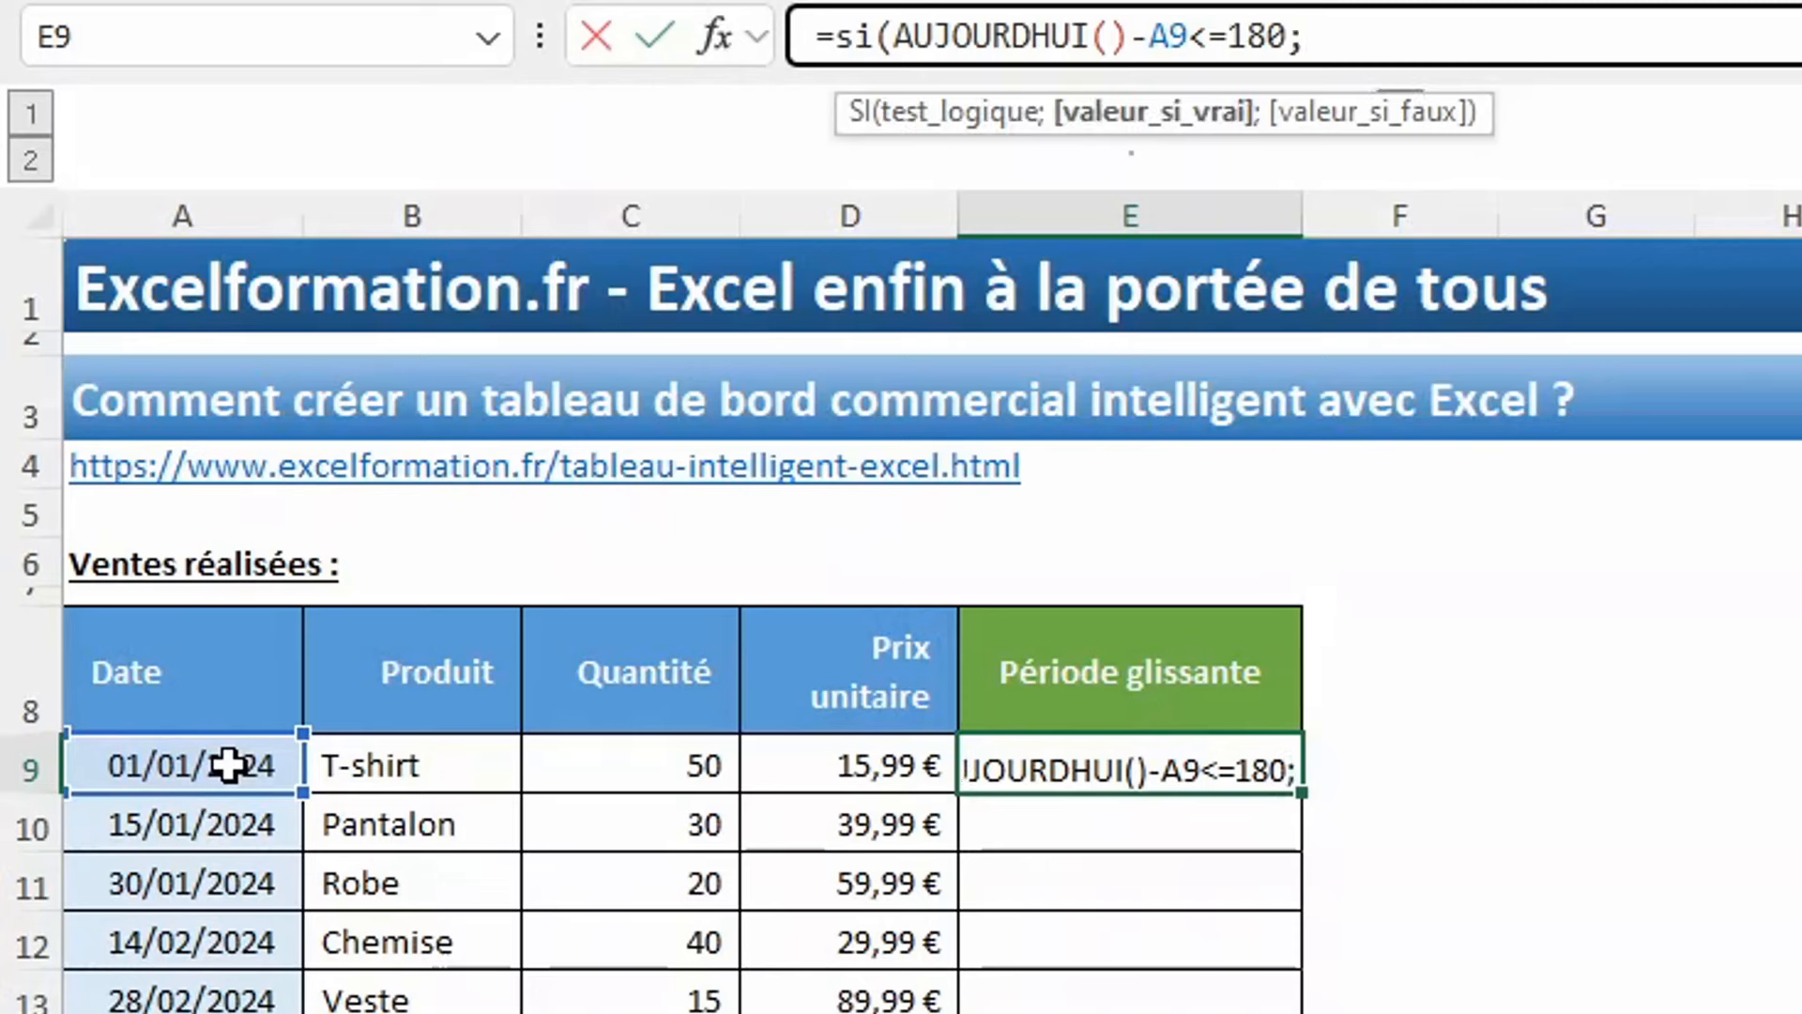
type("6")
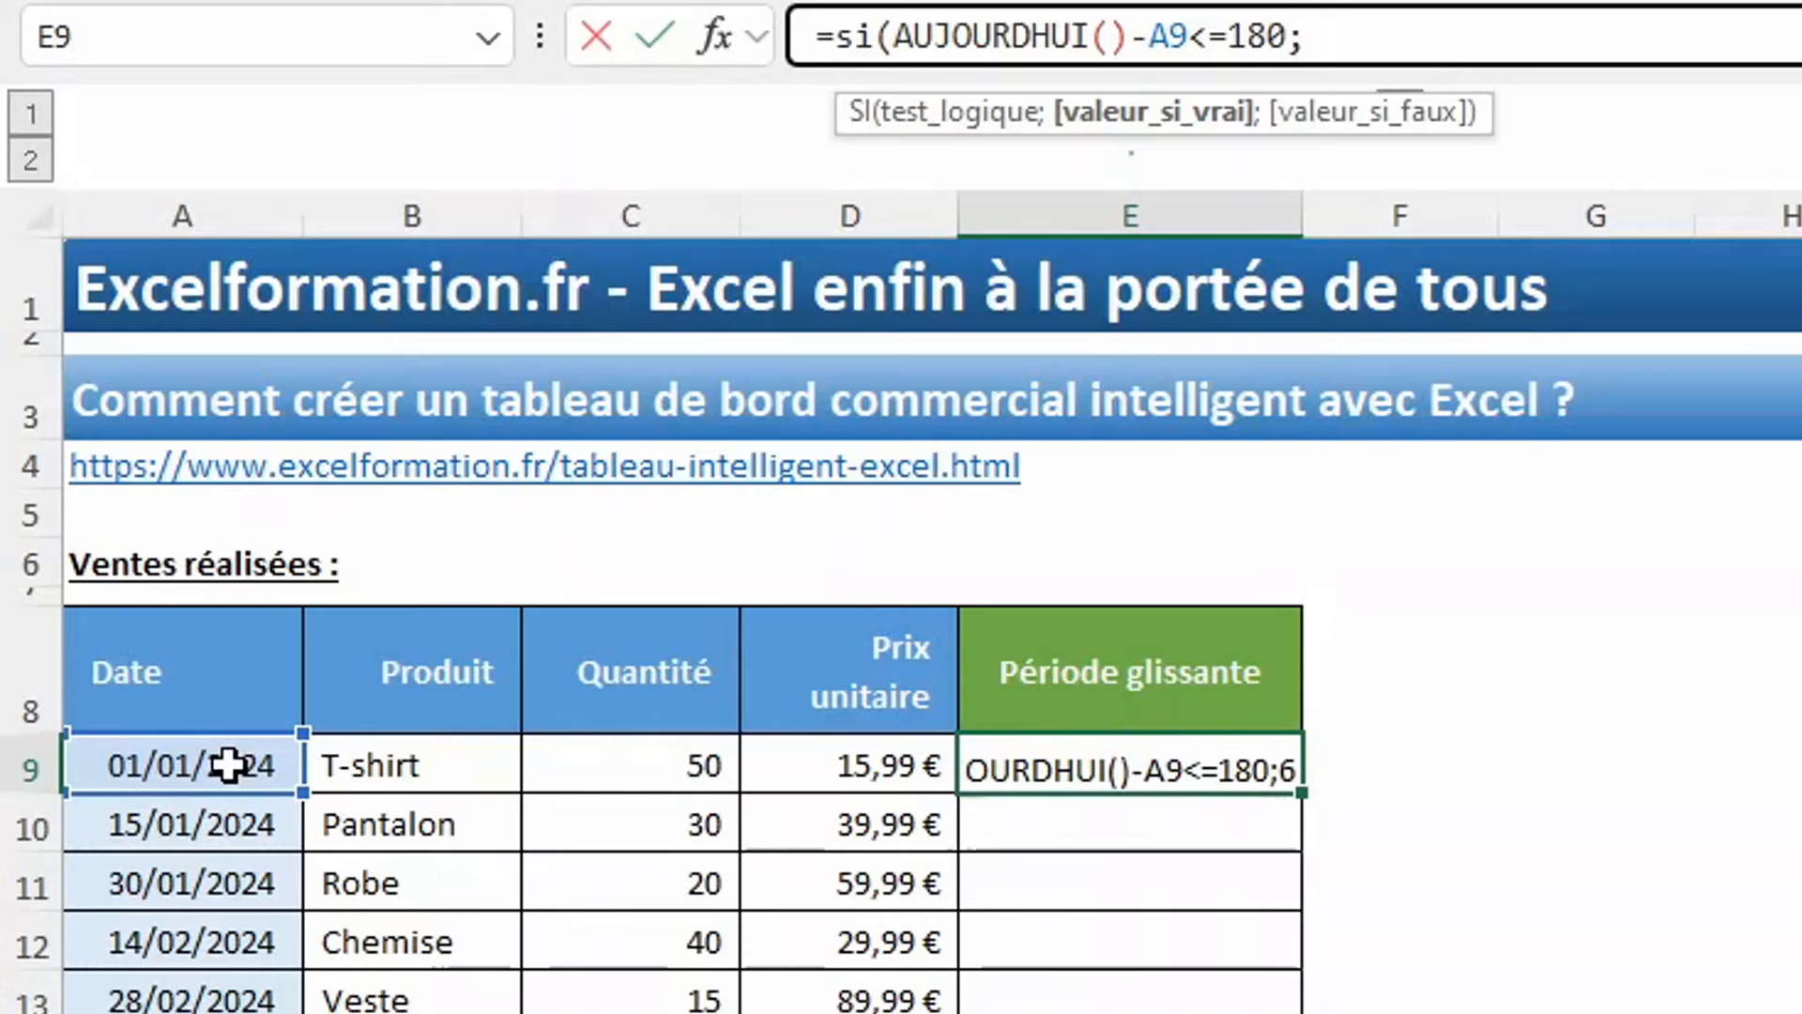
type(" derniers mois\"")
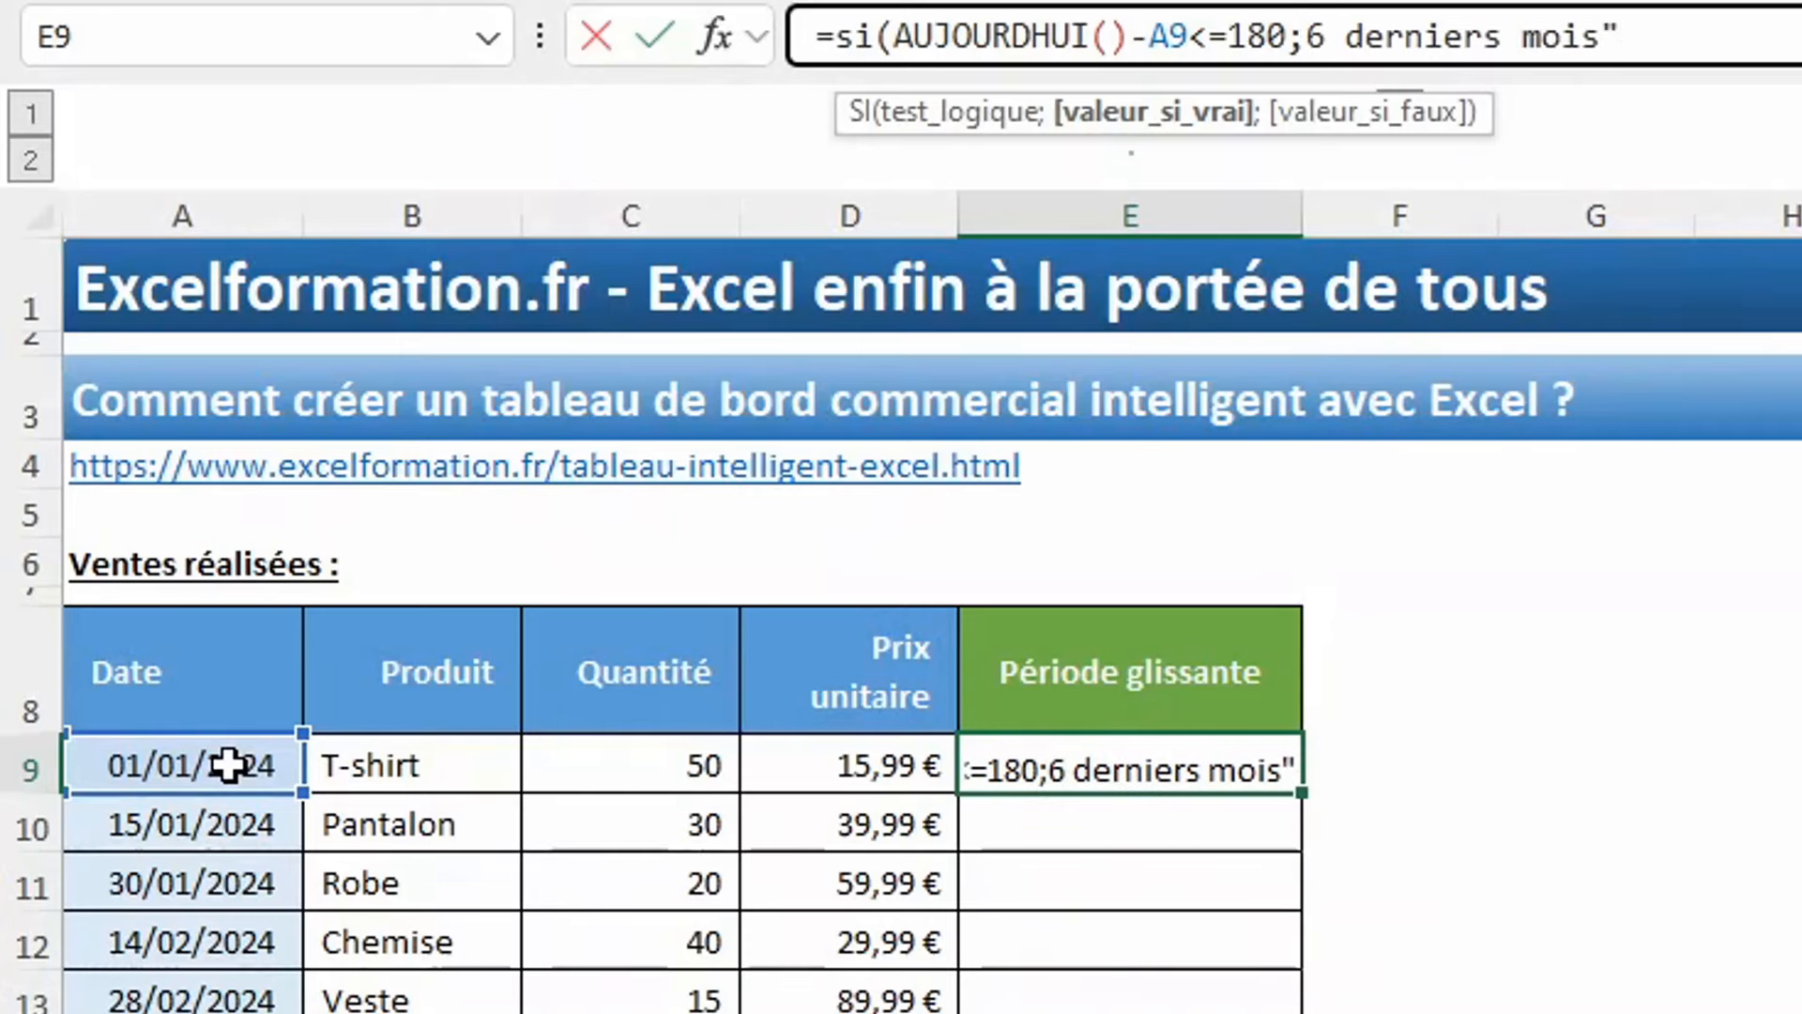
type(";")
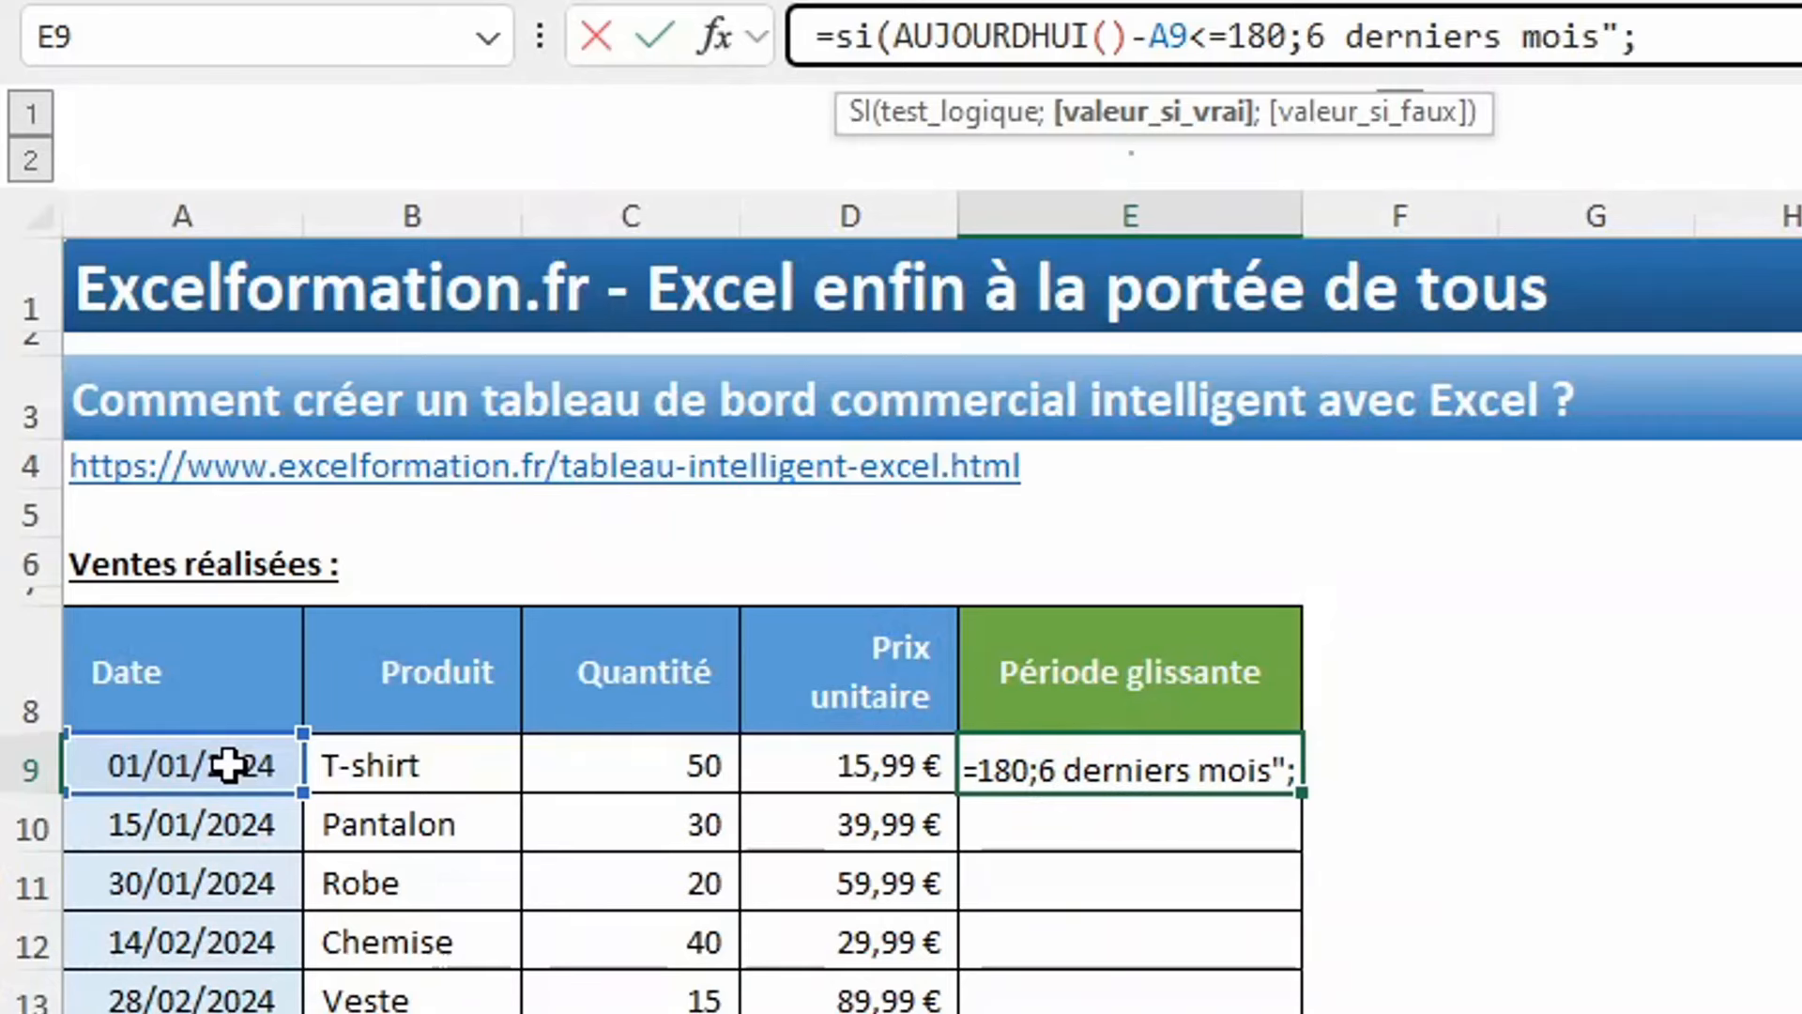
type("\"Plus de ")
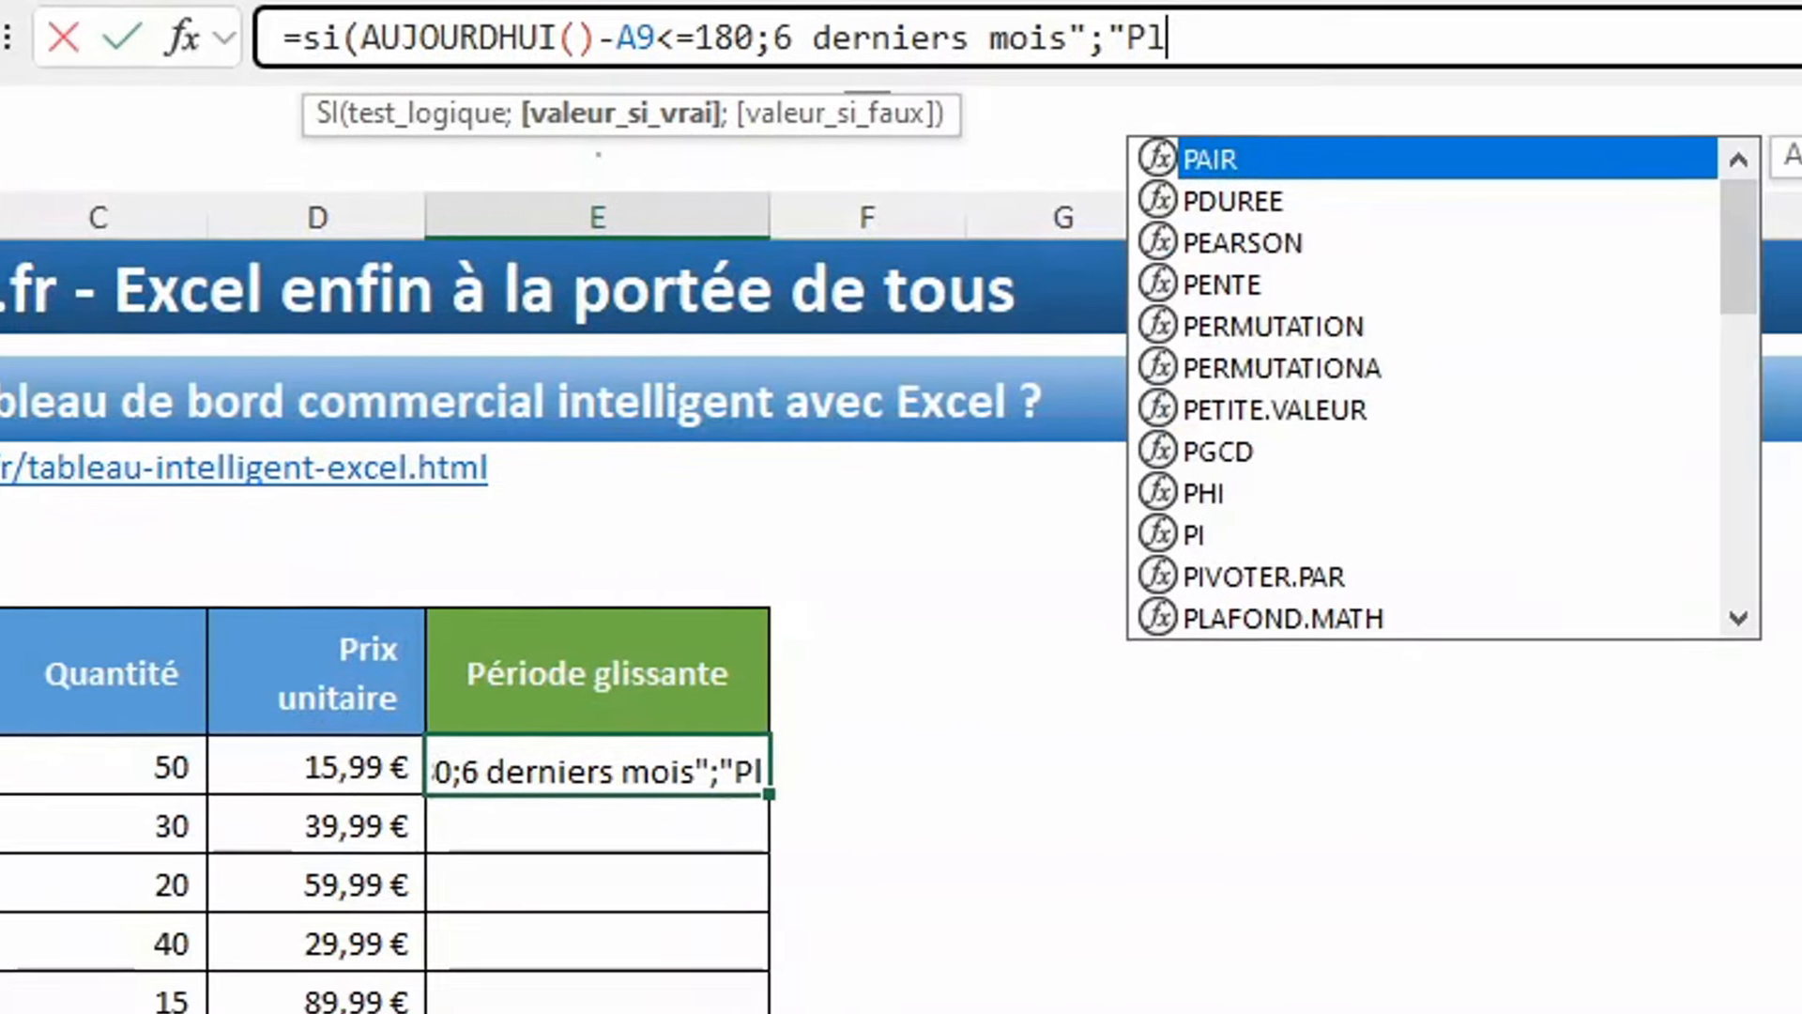
type("6 mois\")")
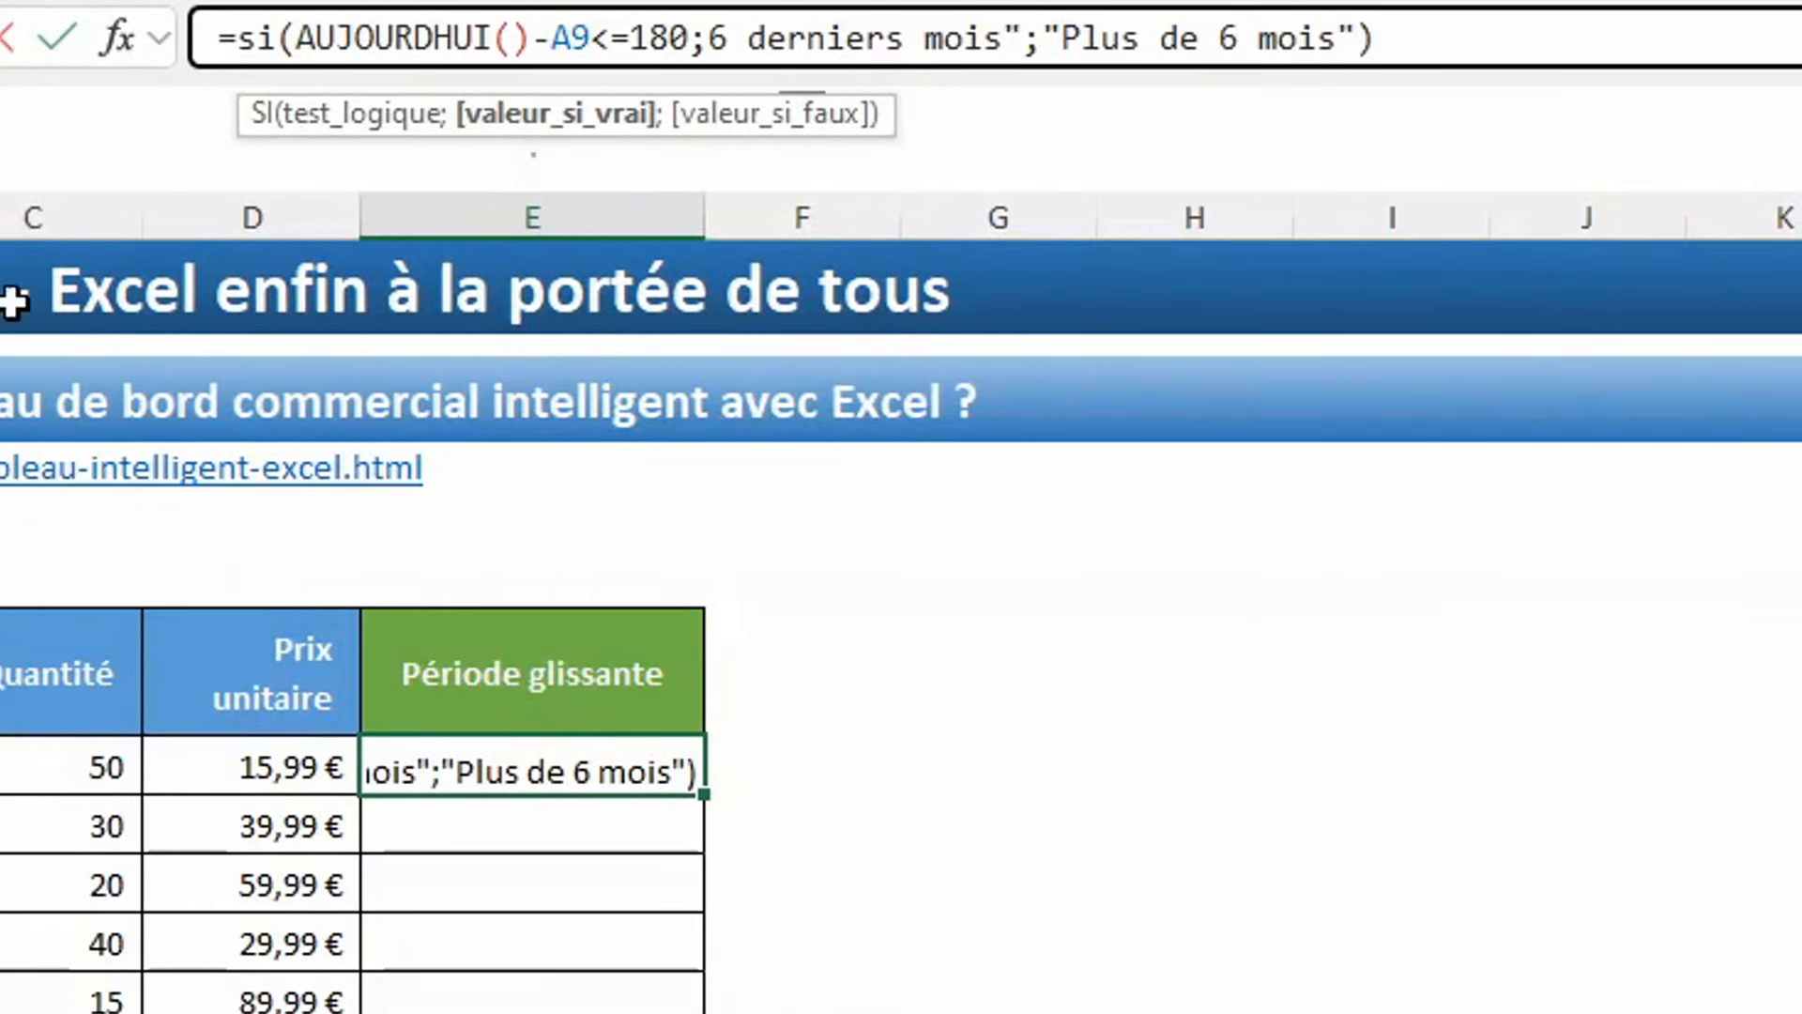
left_click(704, 38)
type("\"")
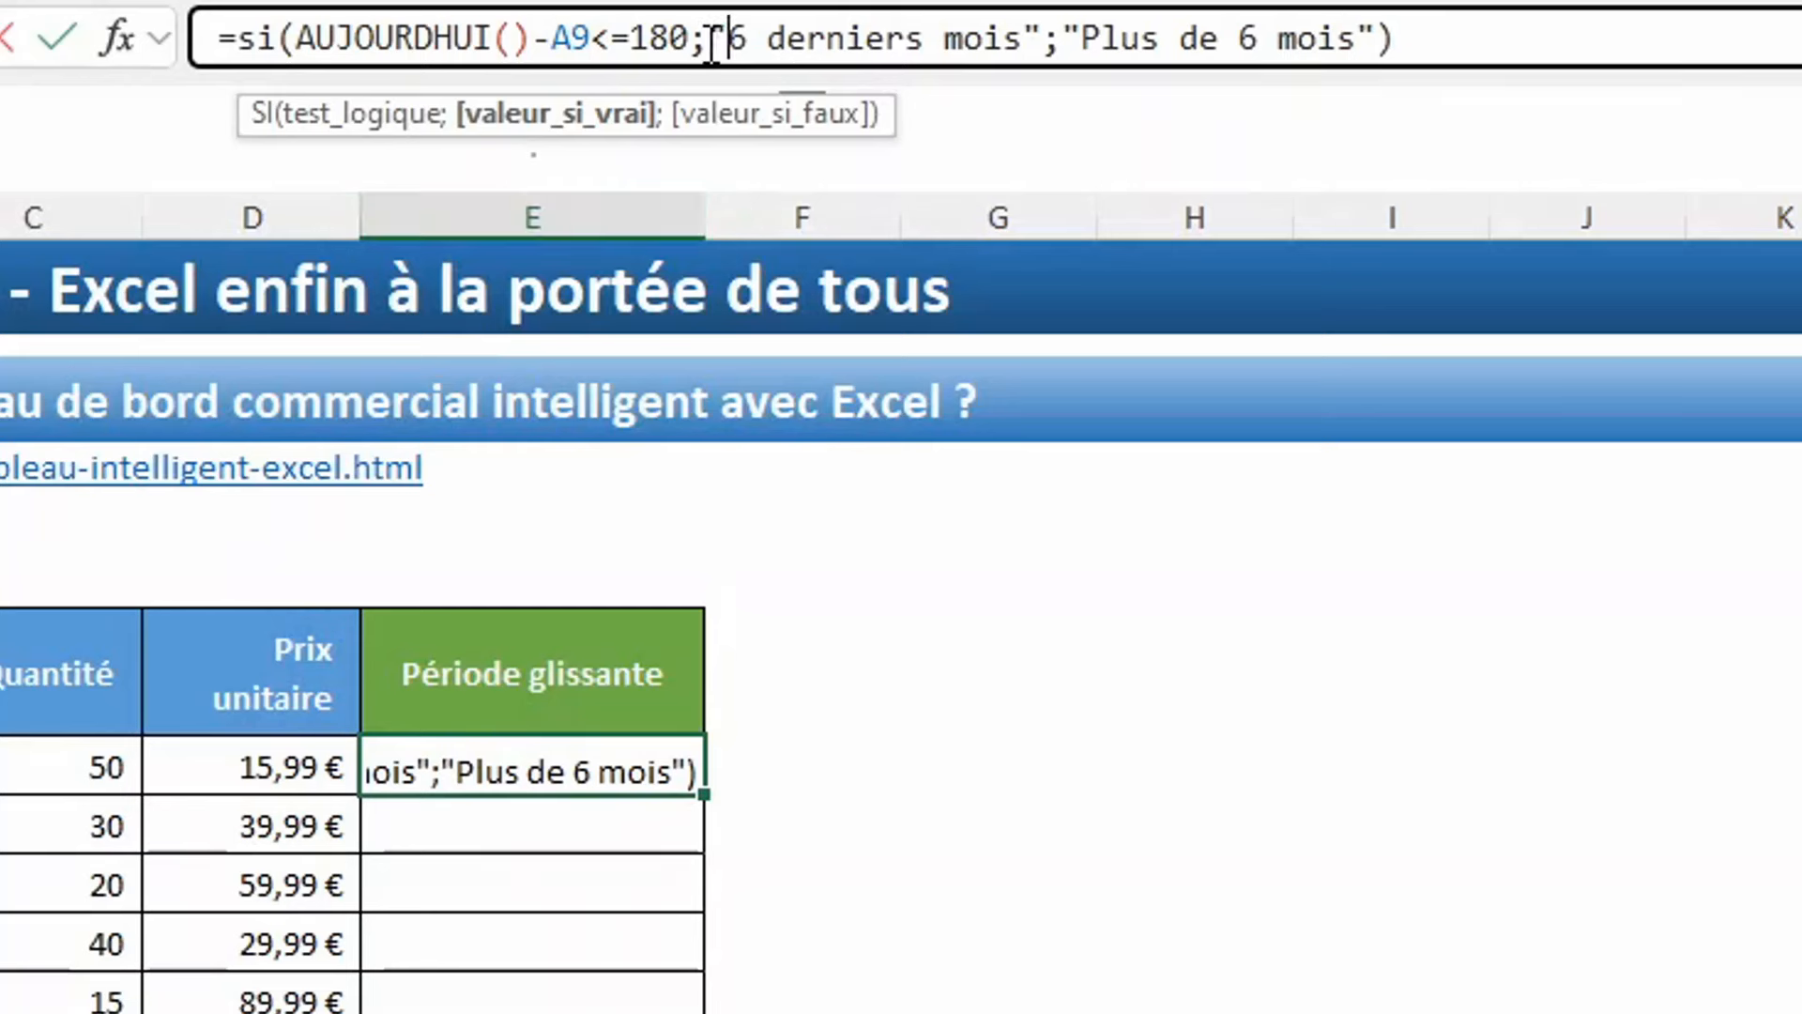
key("Return")
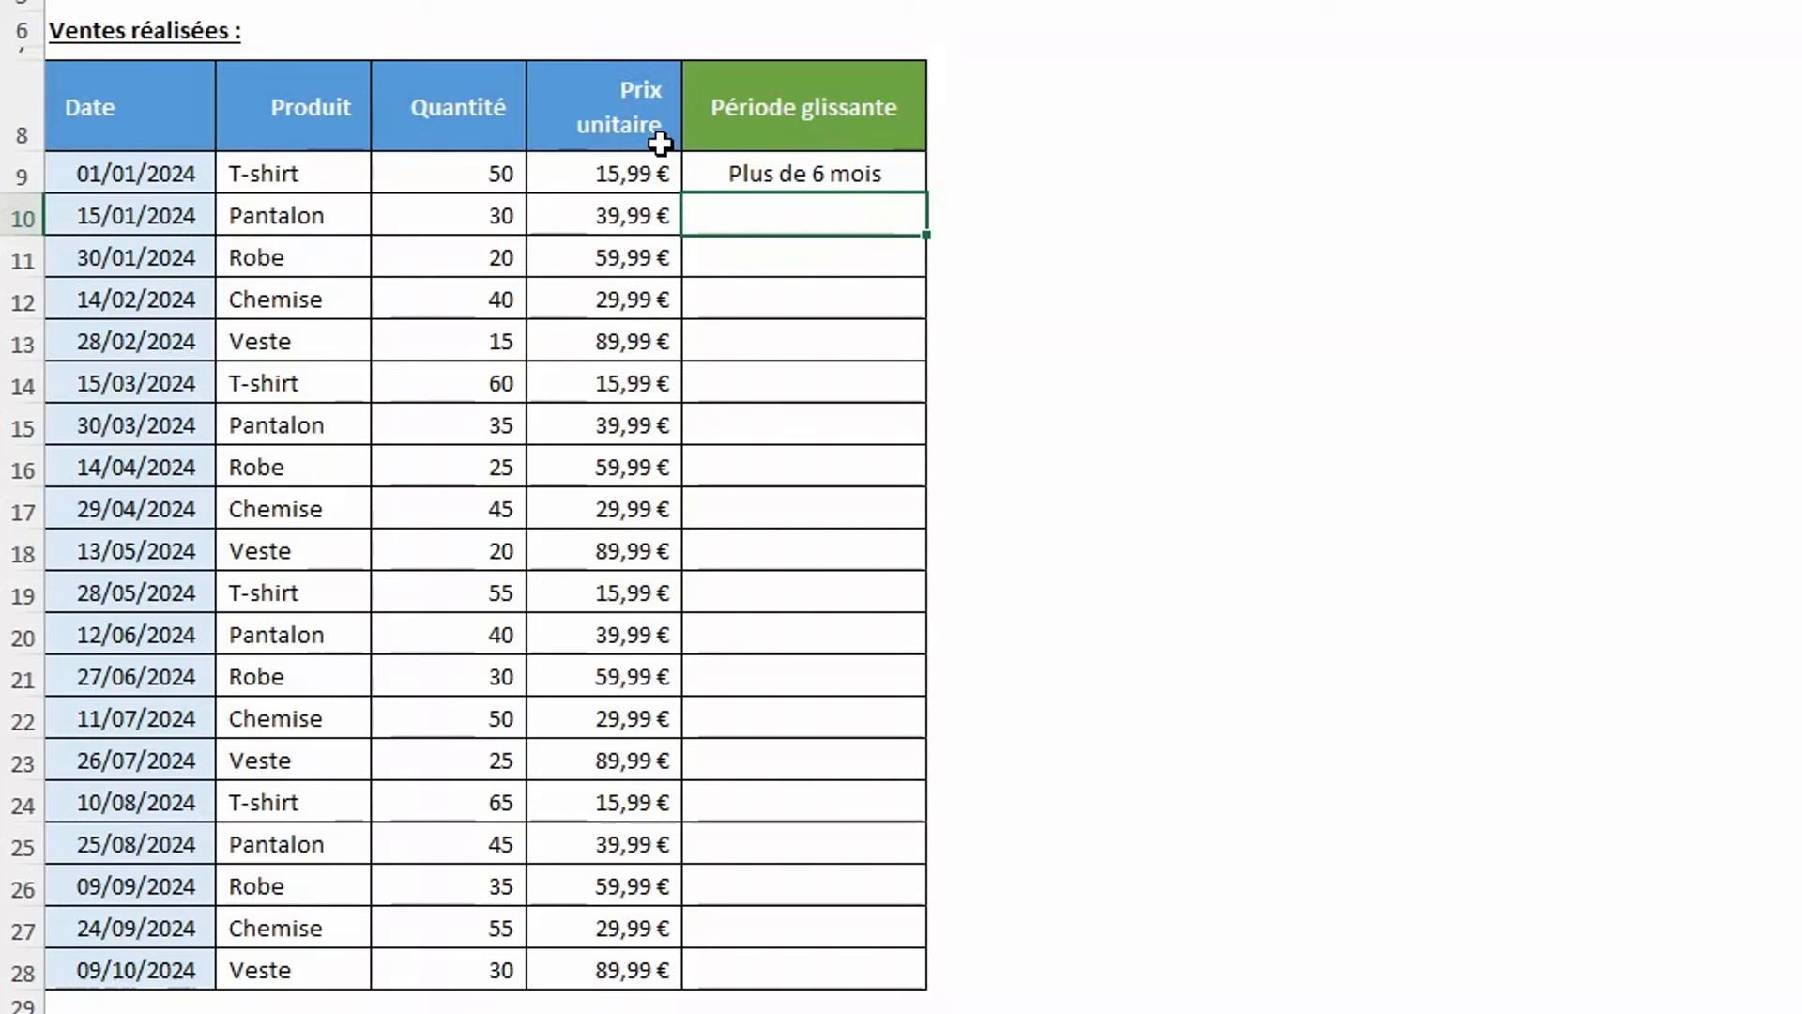
Copy the E9 formula down the Période glissante column to the last sales row, E28.
left_click(770, 176)
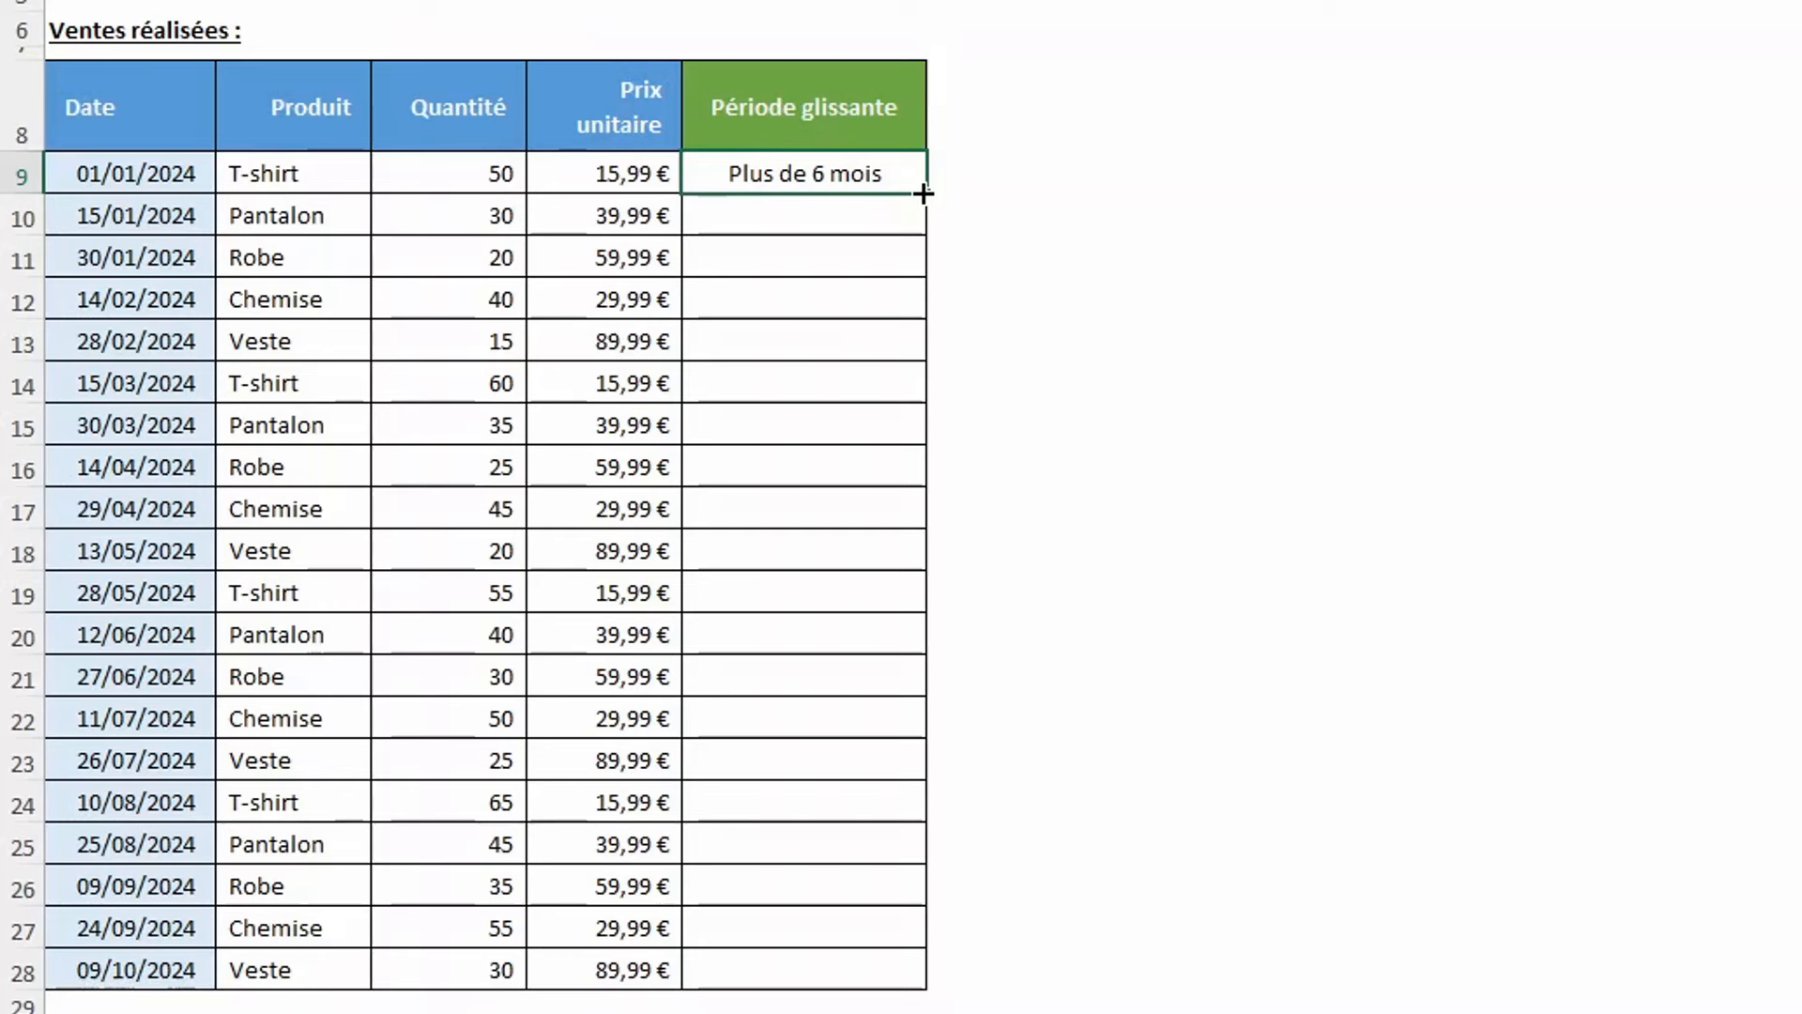
left_click_drag(924, 194, 920, 457)
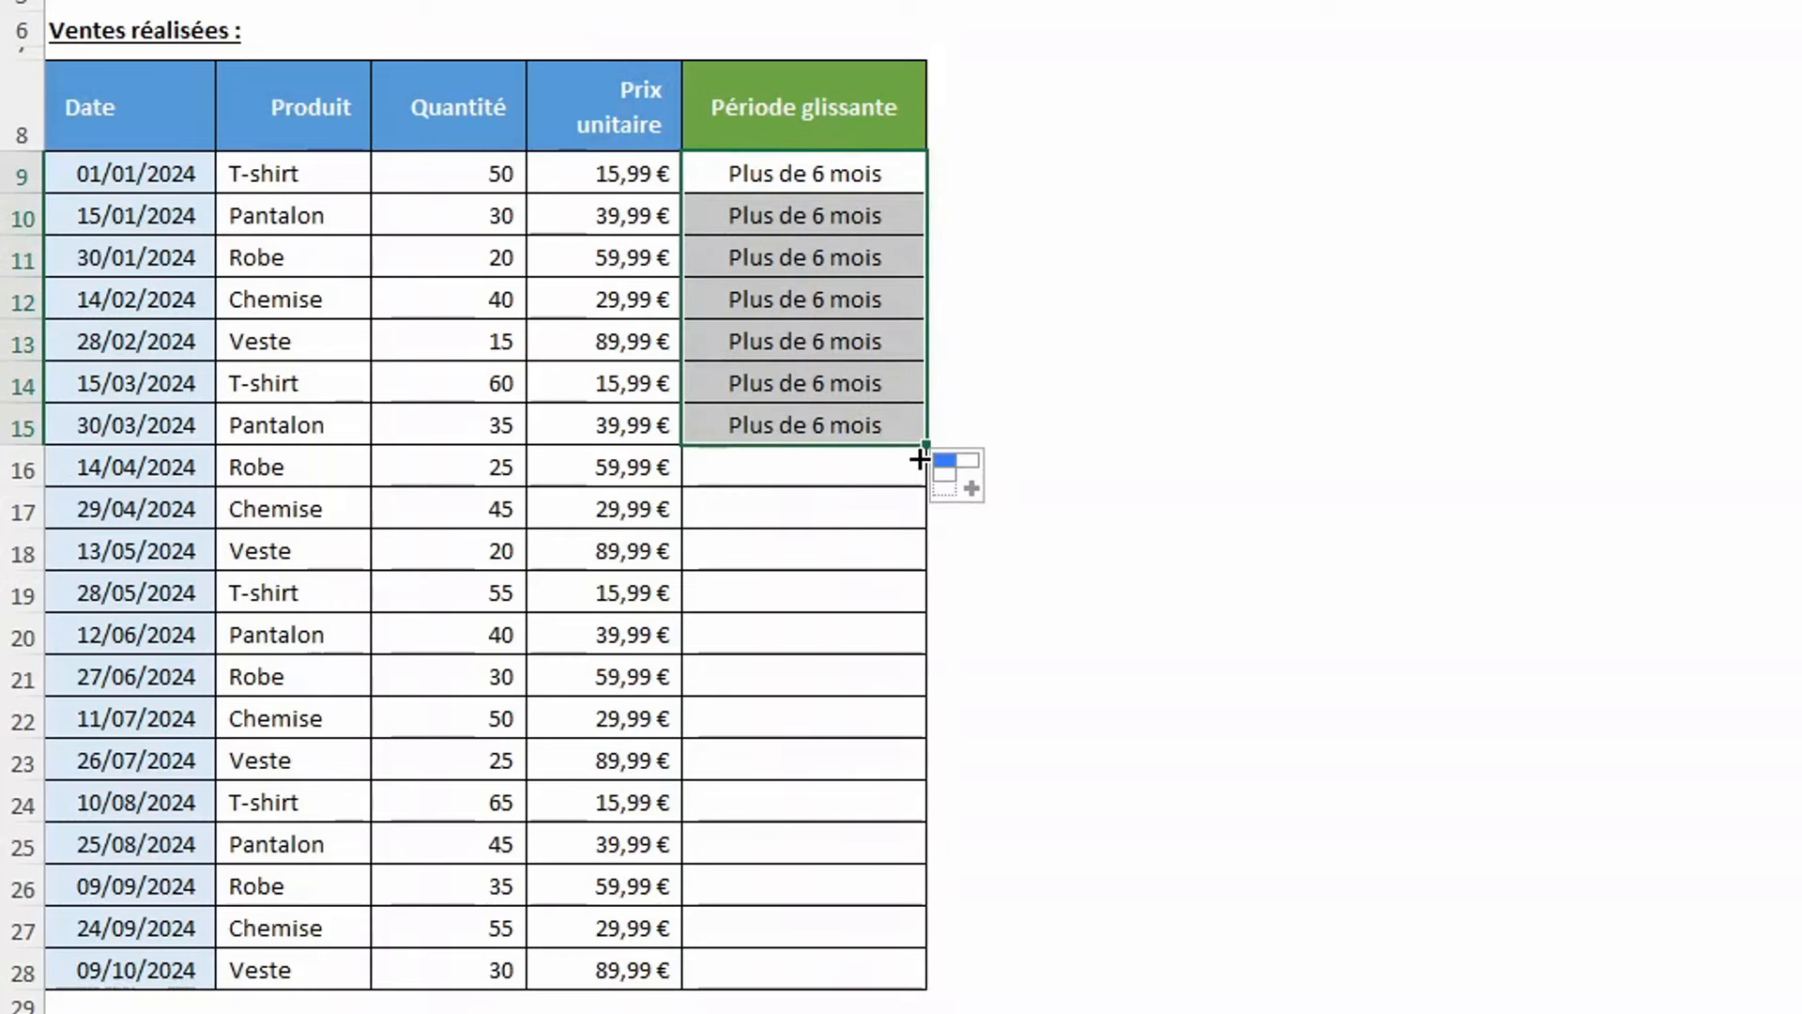
double_click(927, 452)
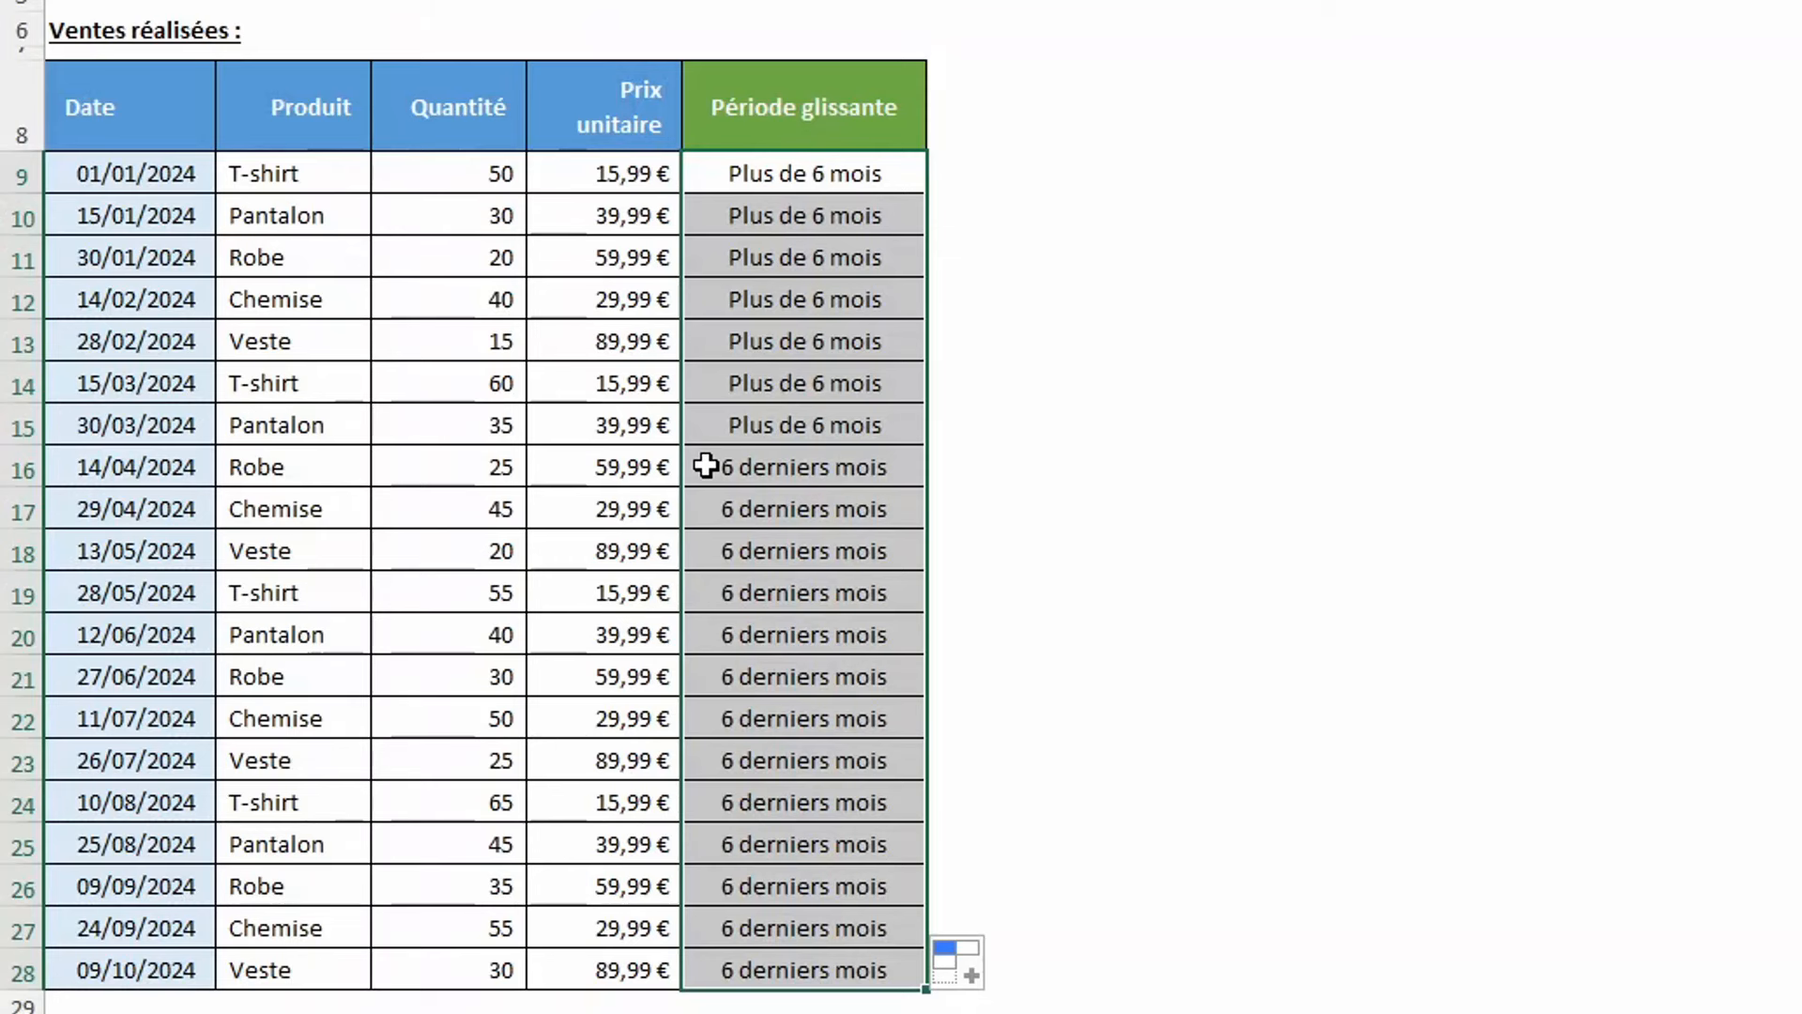
Convert the sales range A8:E28 into a structured table with headers.
left_click(414, 314)
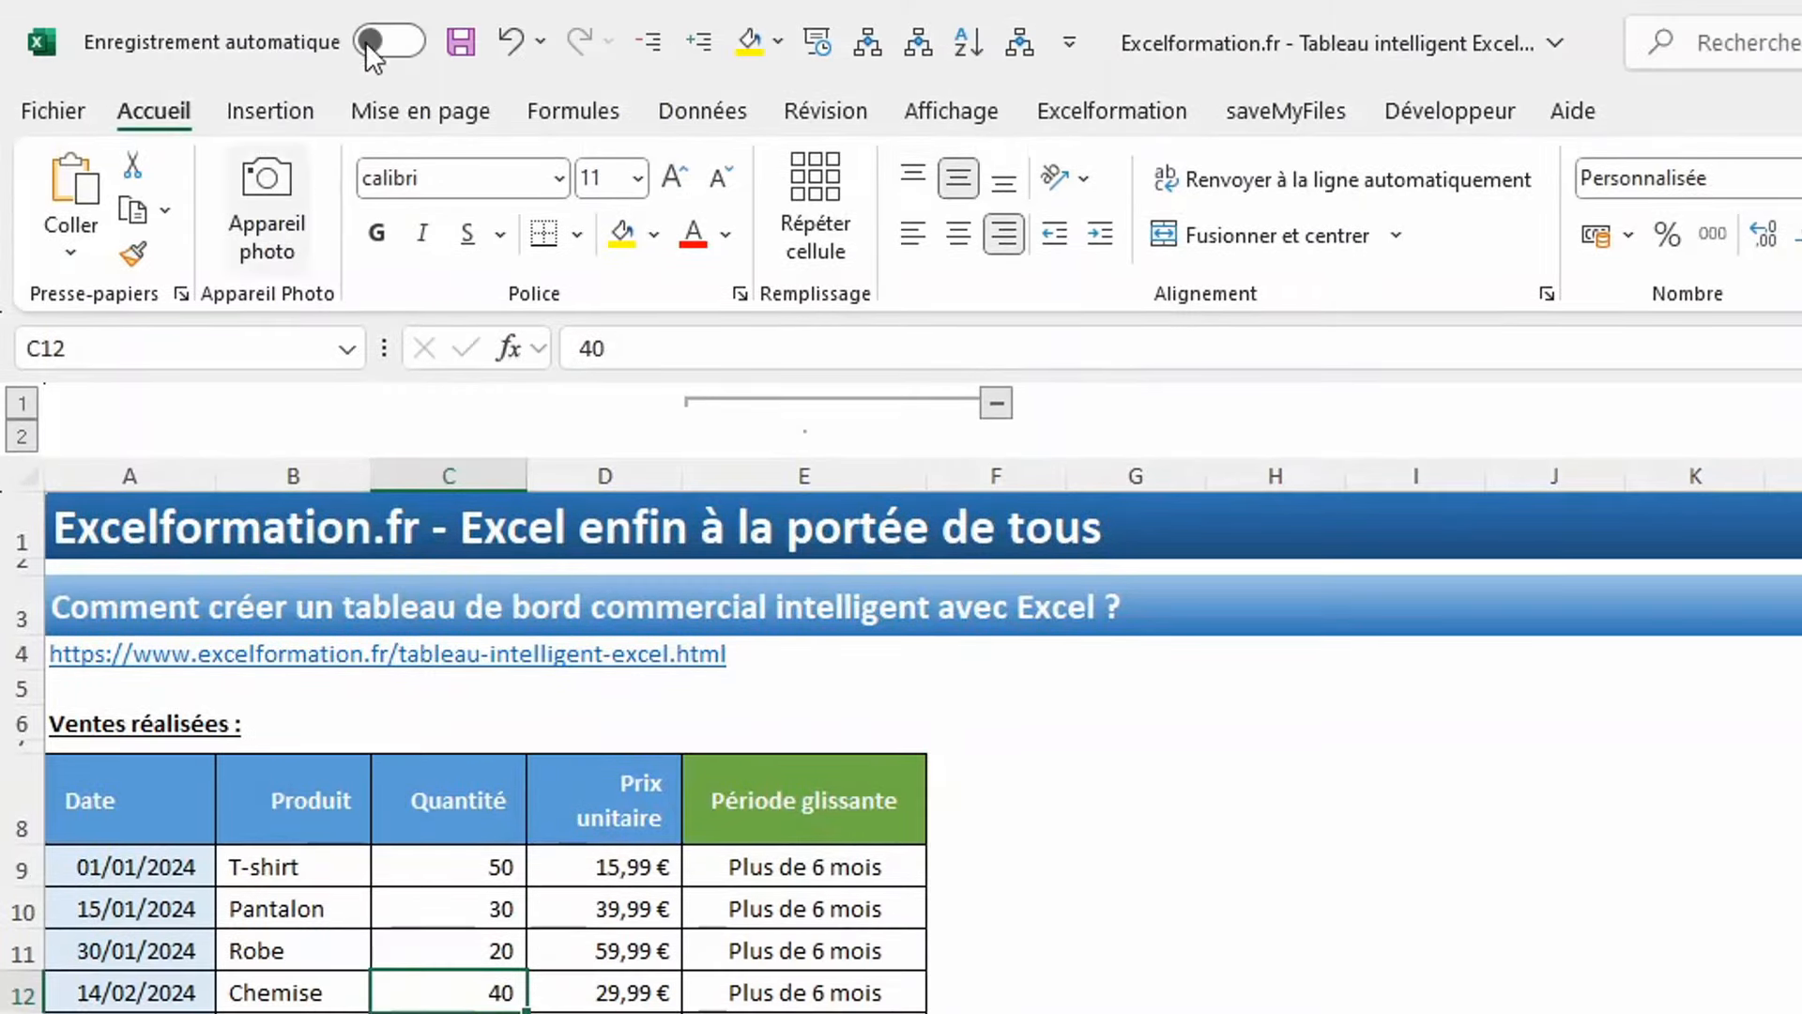
left_click(259, 103)
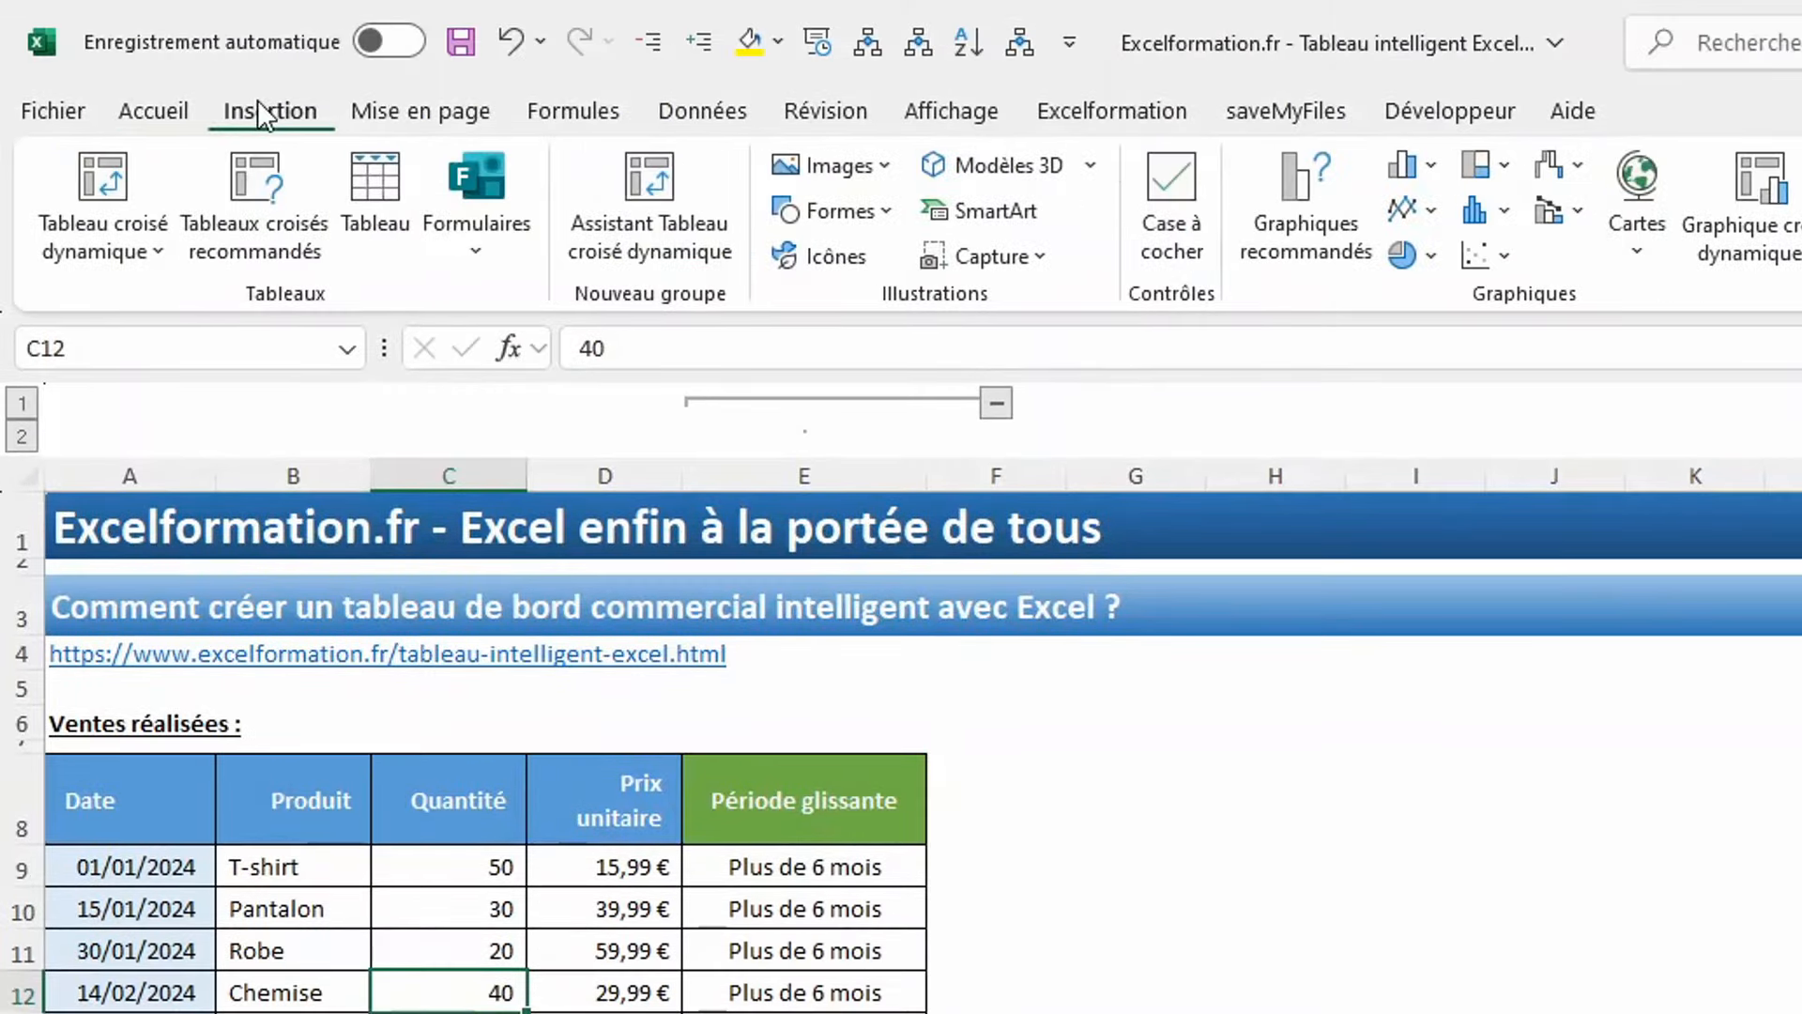
left_click(381, 178)
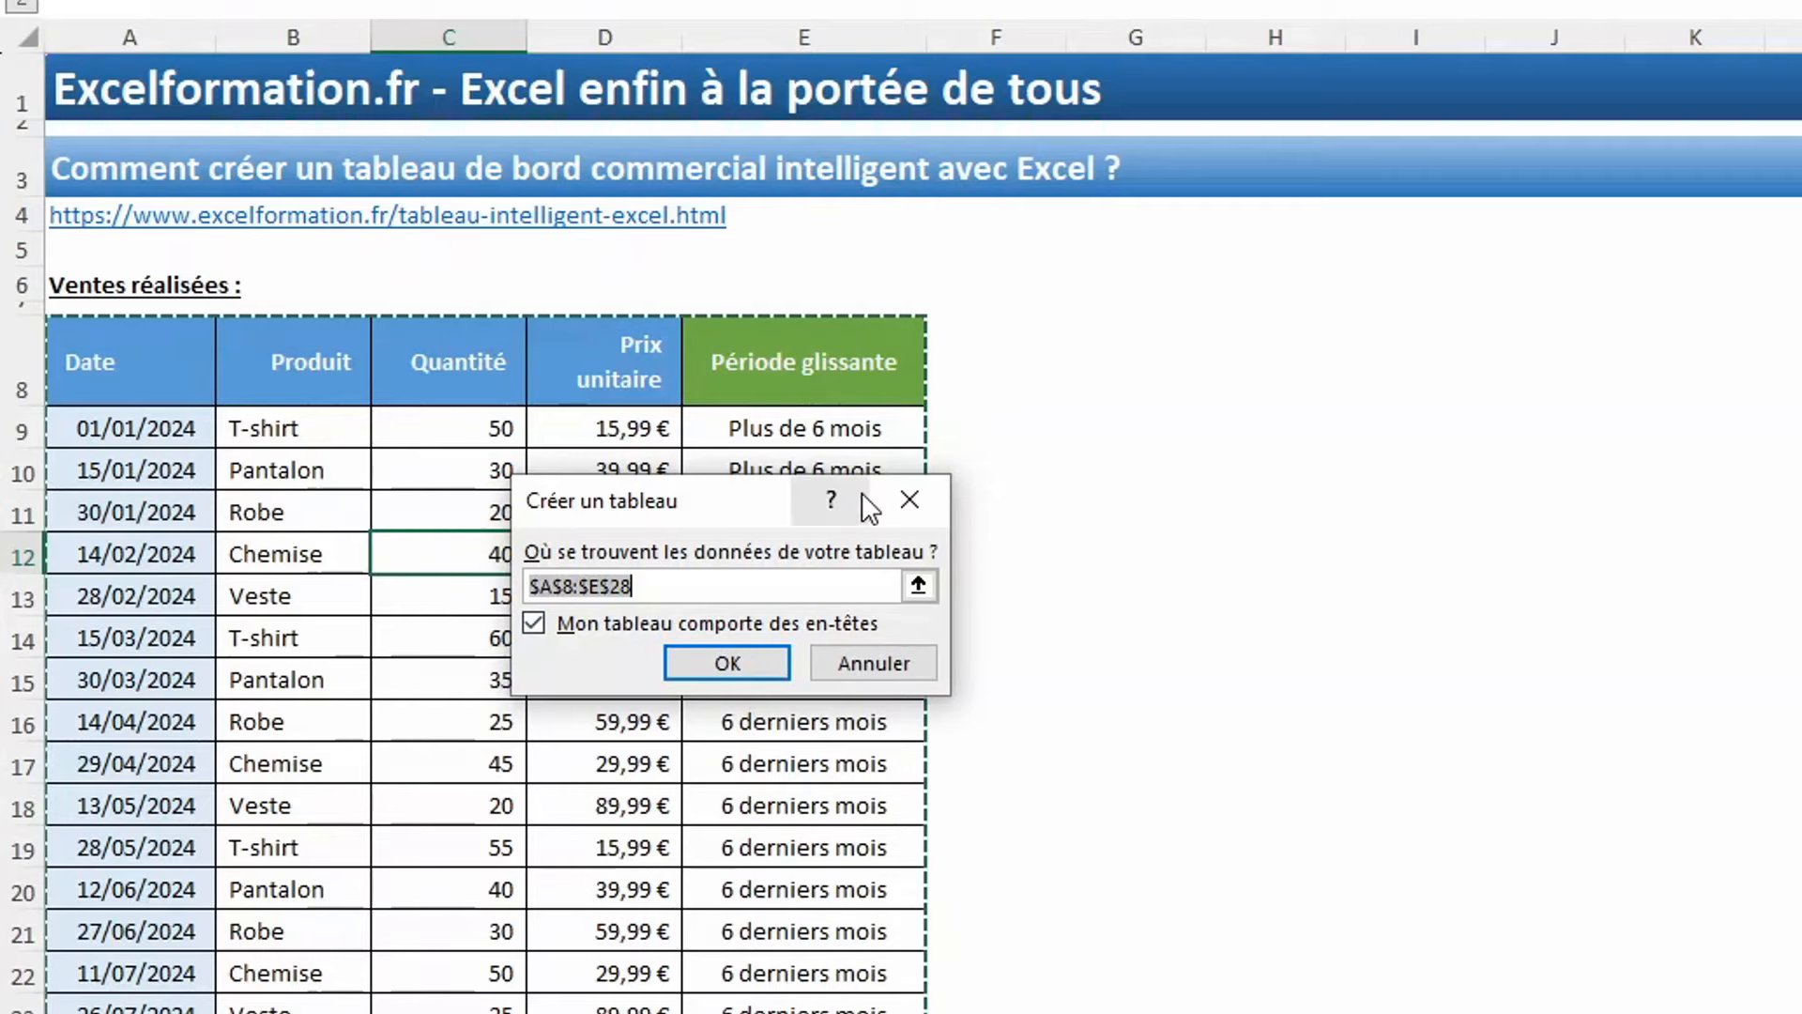
left_click(719, 663)
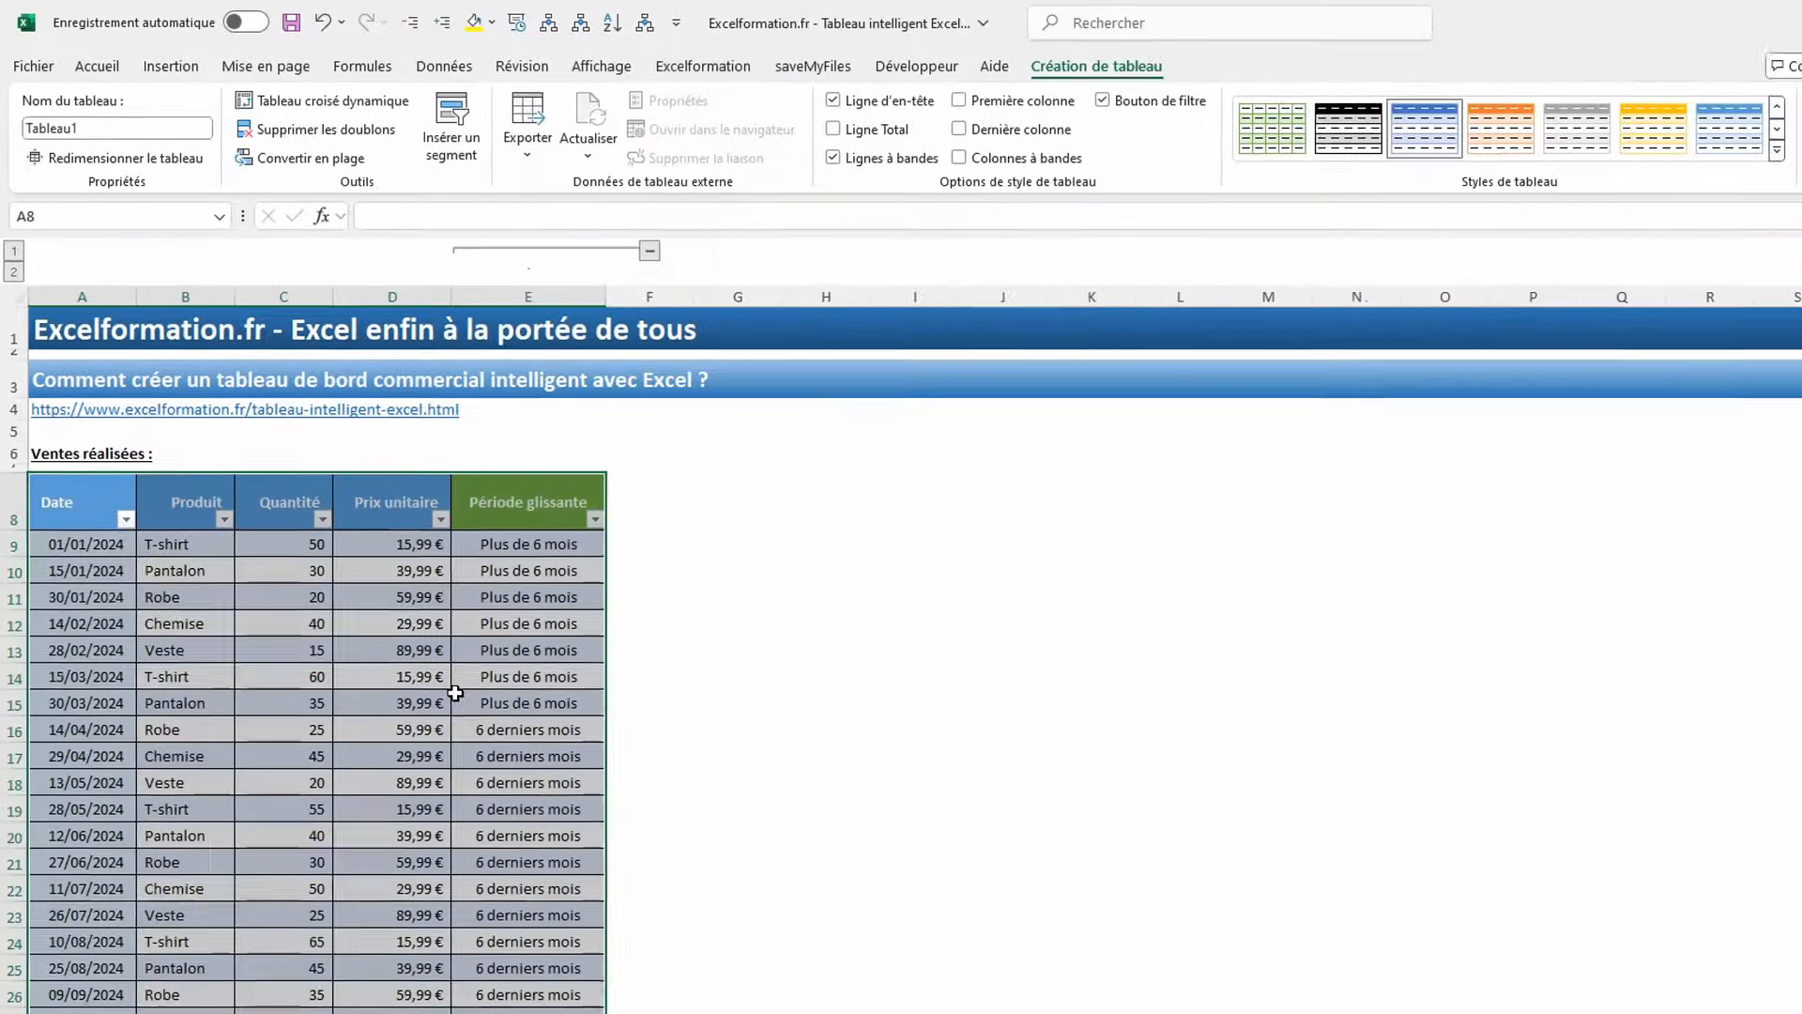
Rename the sales table as base.
left_click(608, 525)
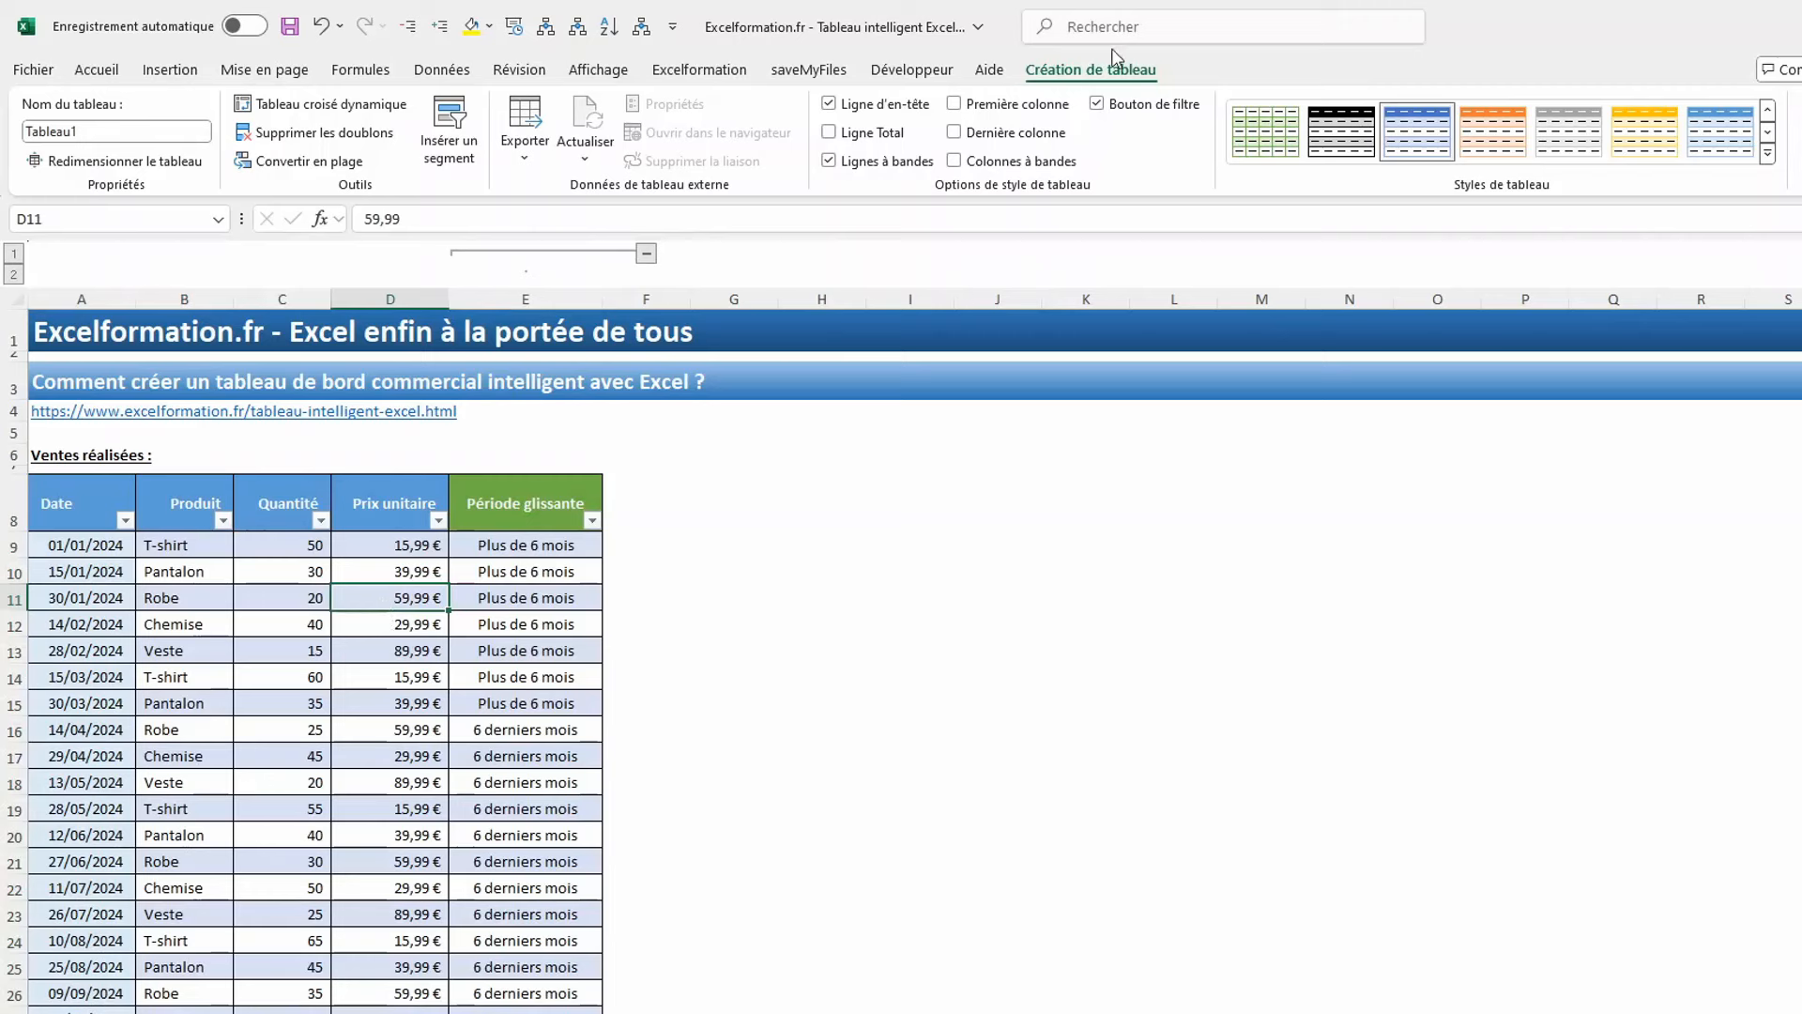
left_click(146, 132)
type("base")
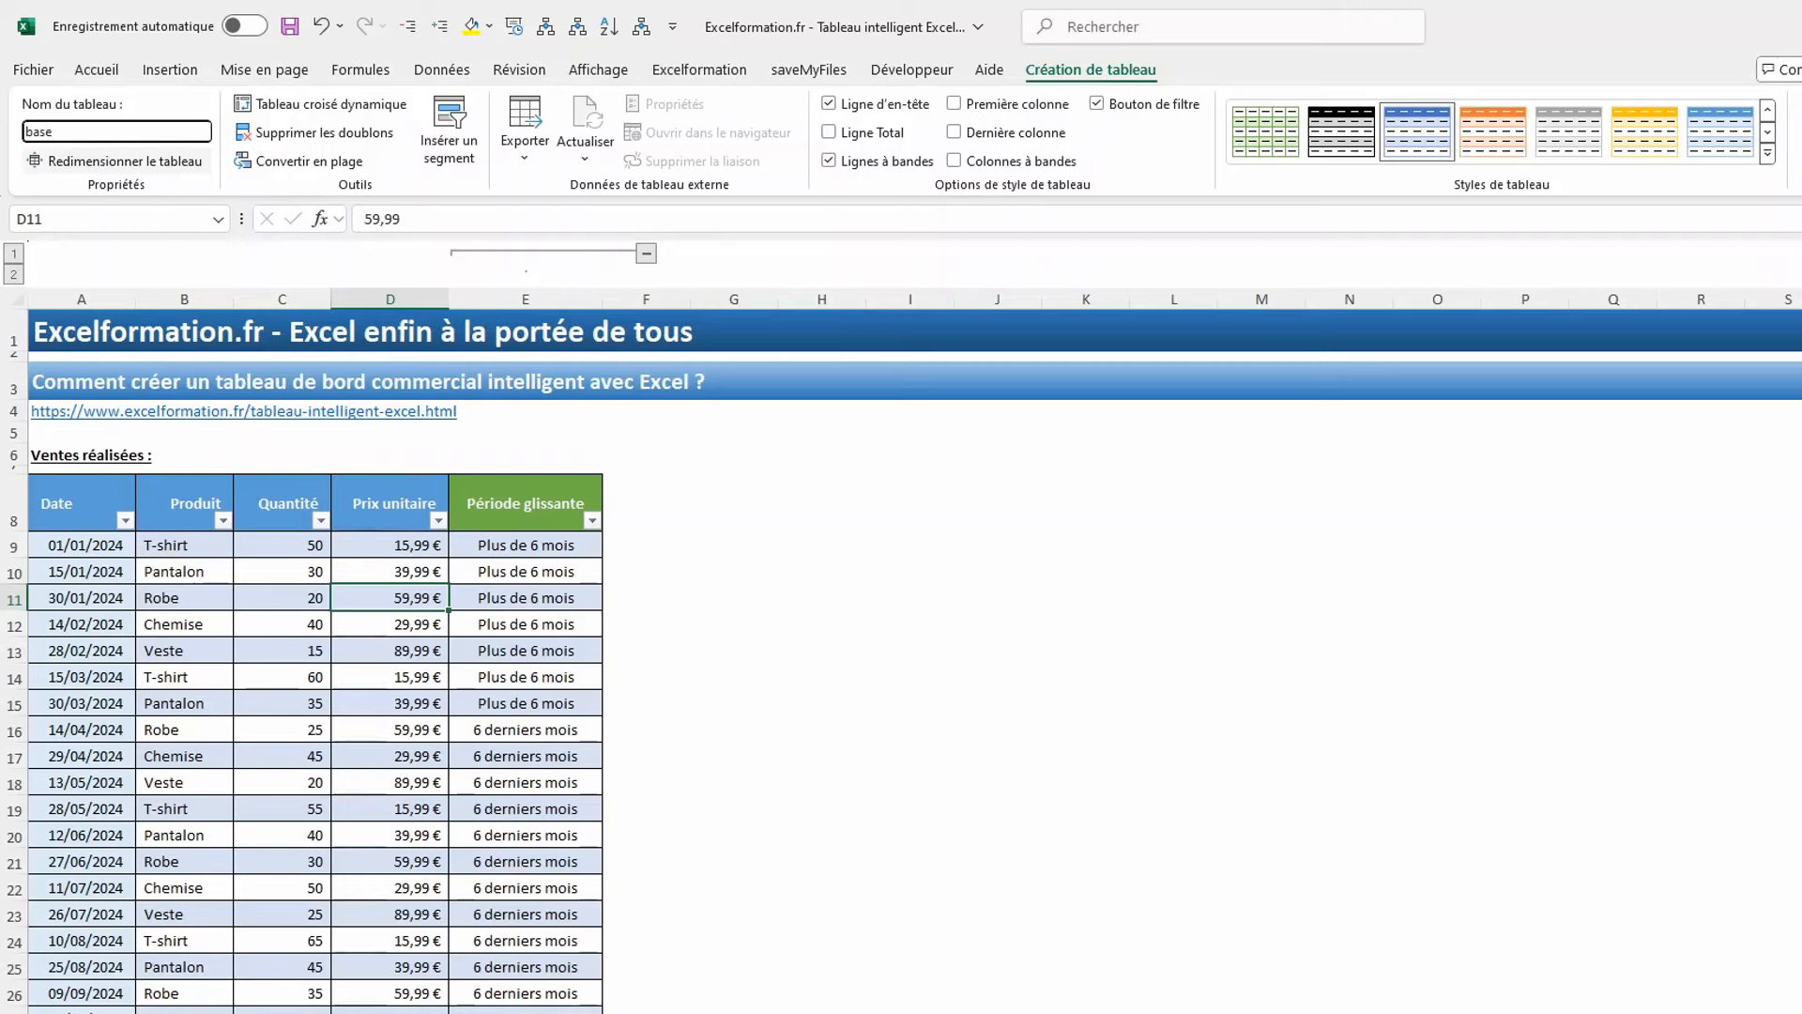
key("Return")
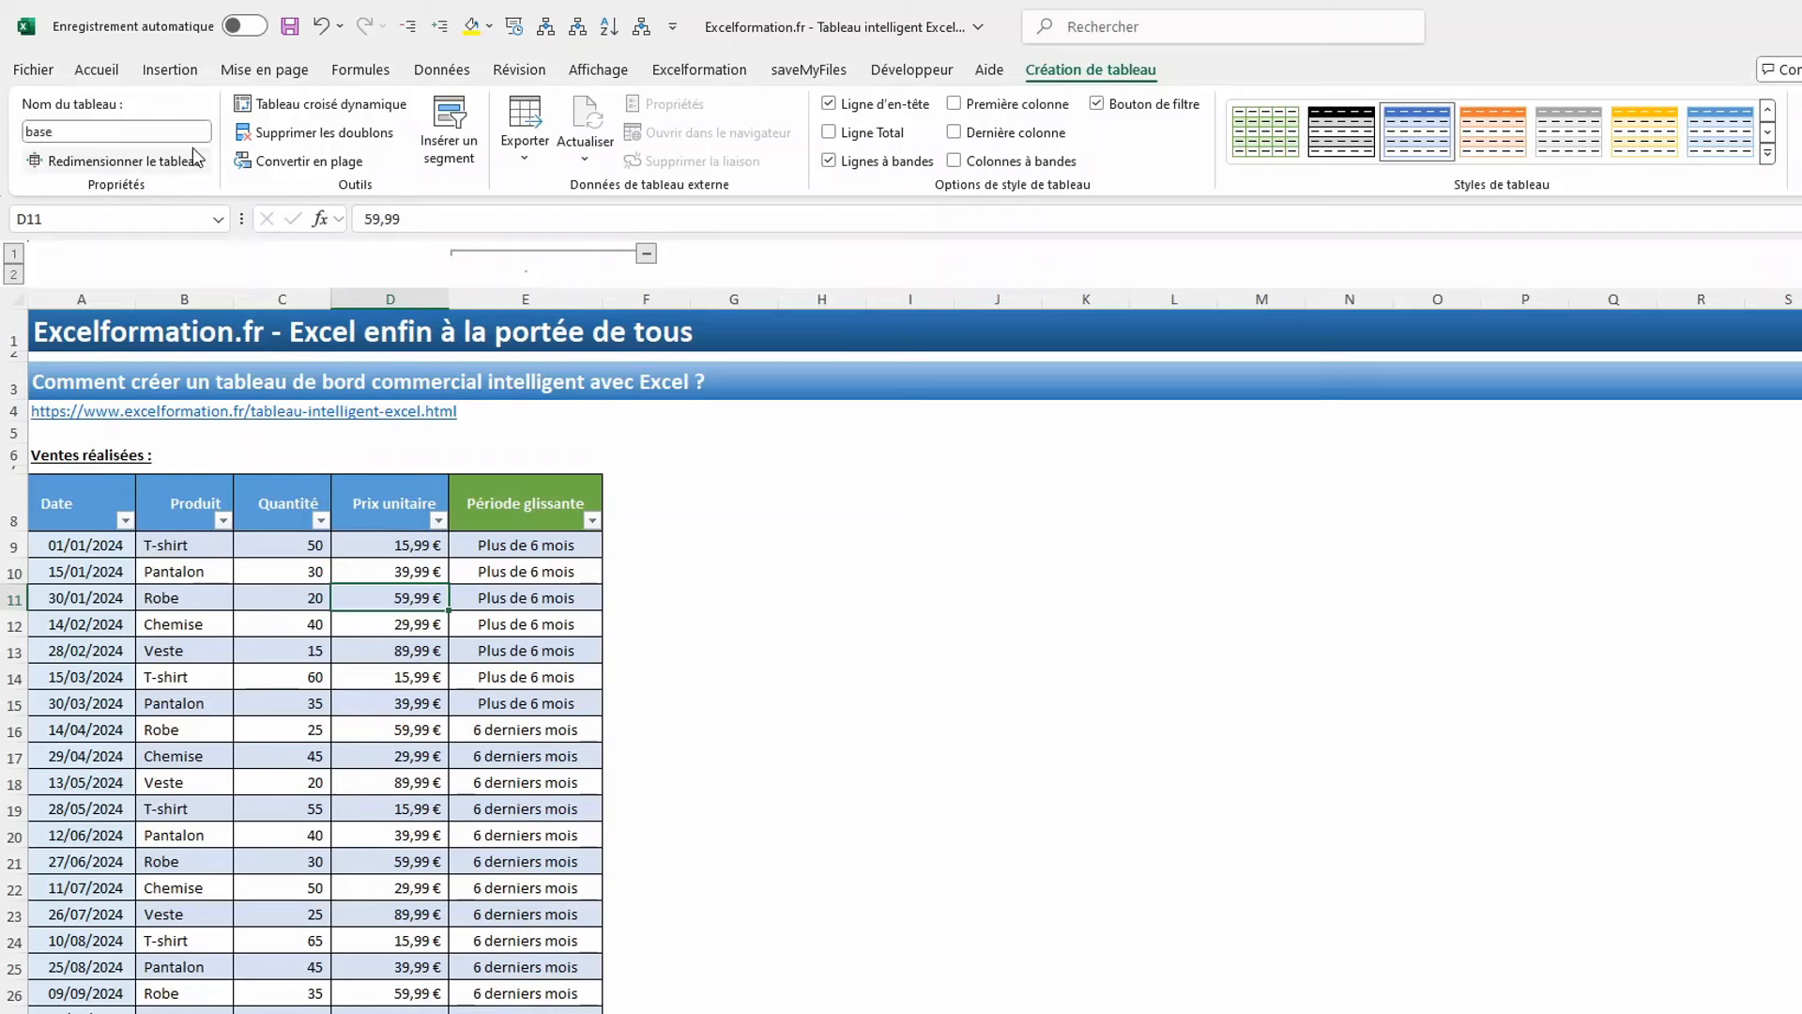
Create a pivot table from the base table on a new worksheet.
left_click(172, 75)
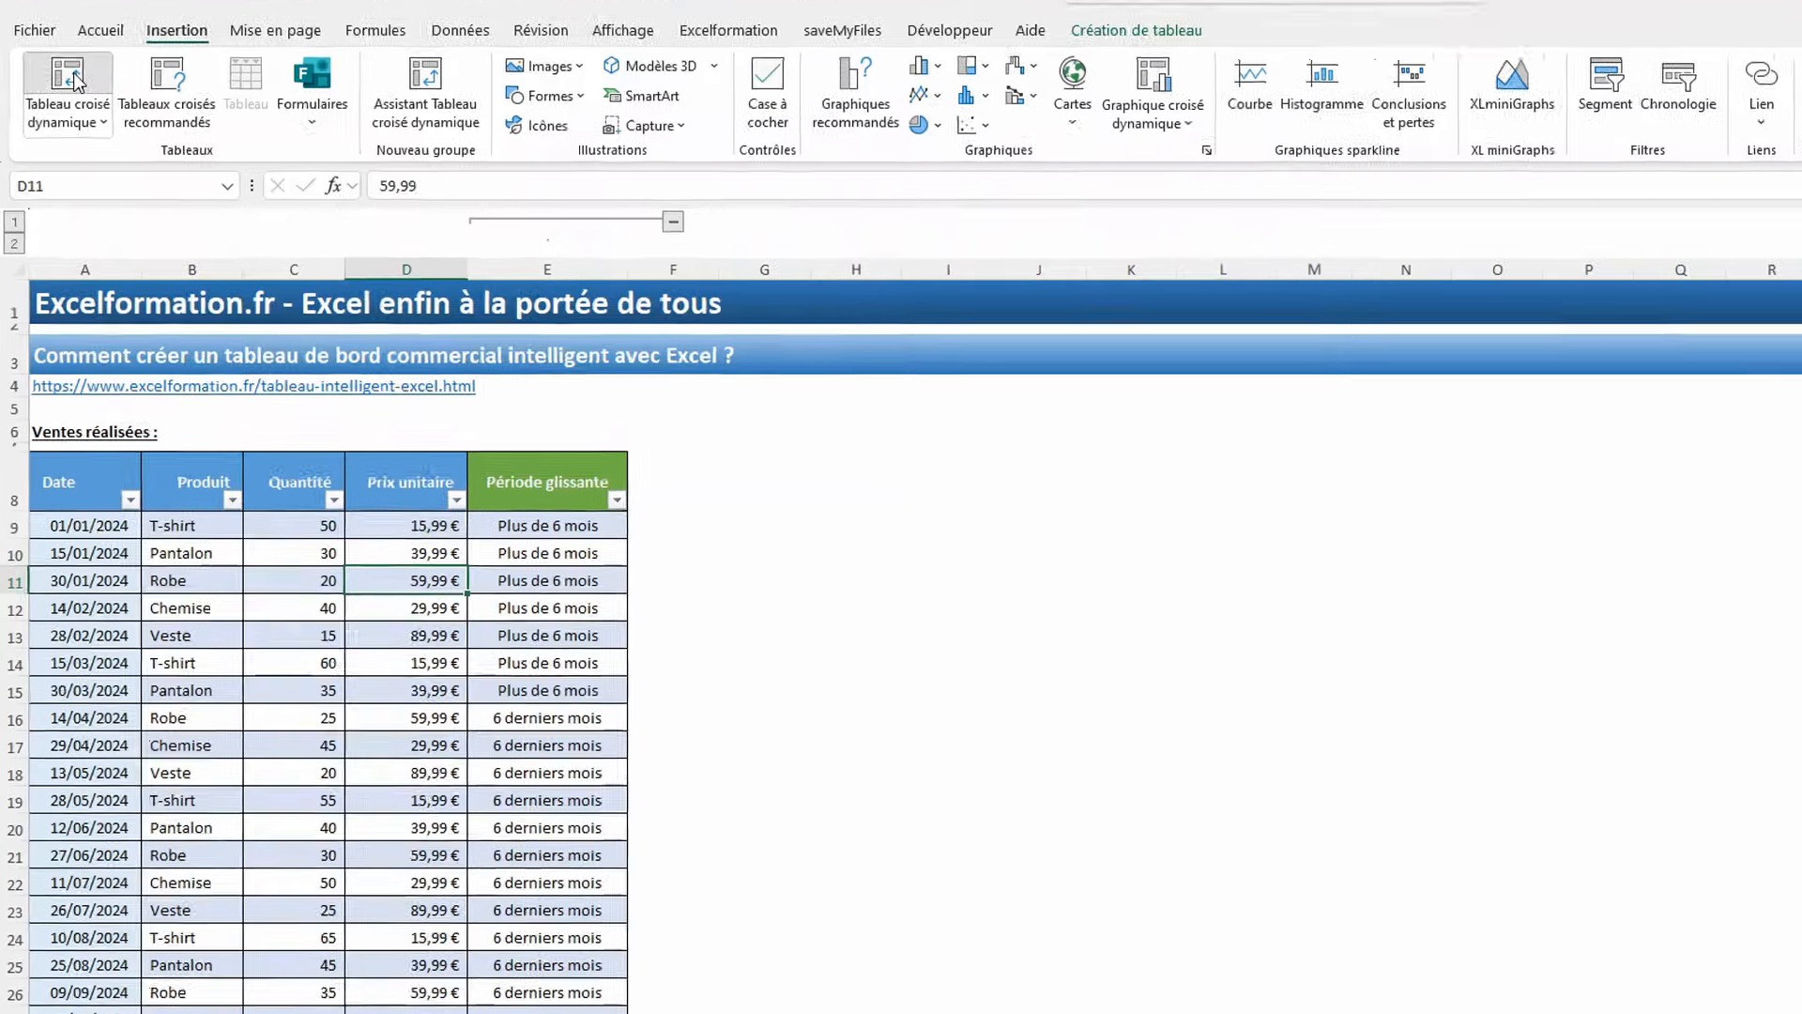
left_click(75, 83)
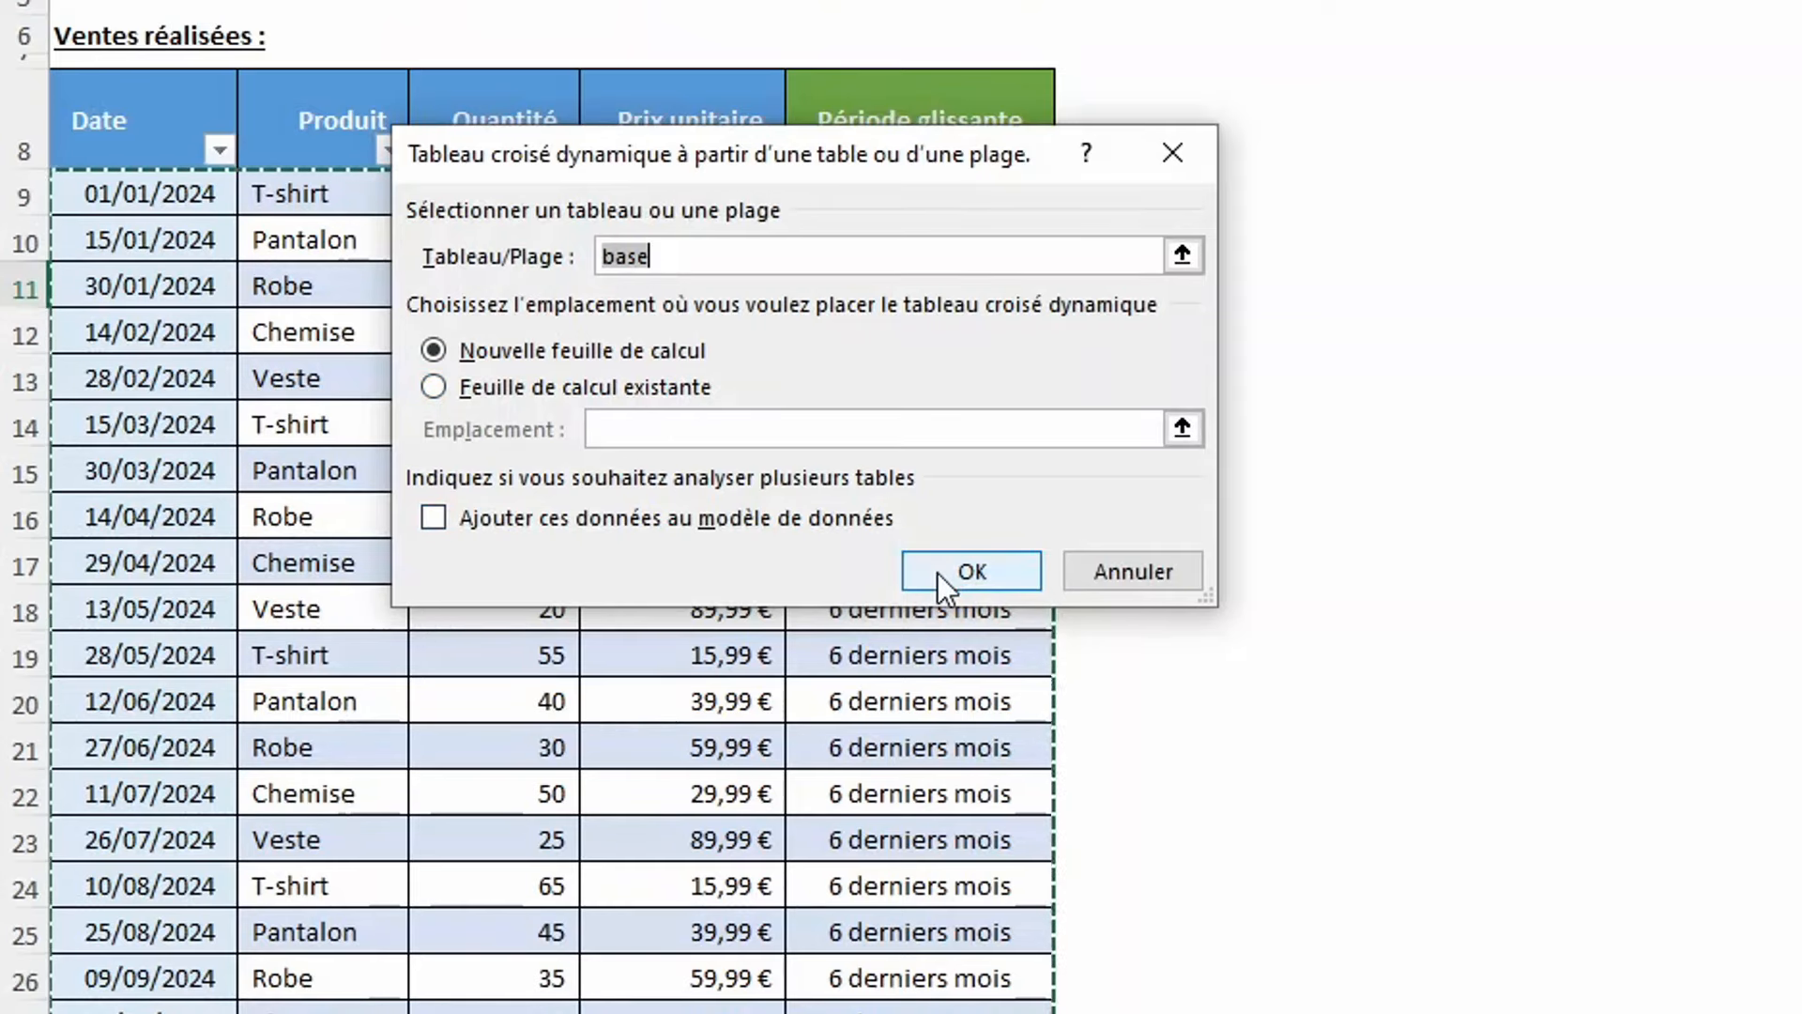
left_click(970, 571)
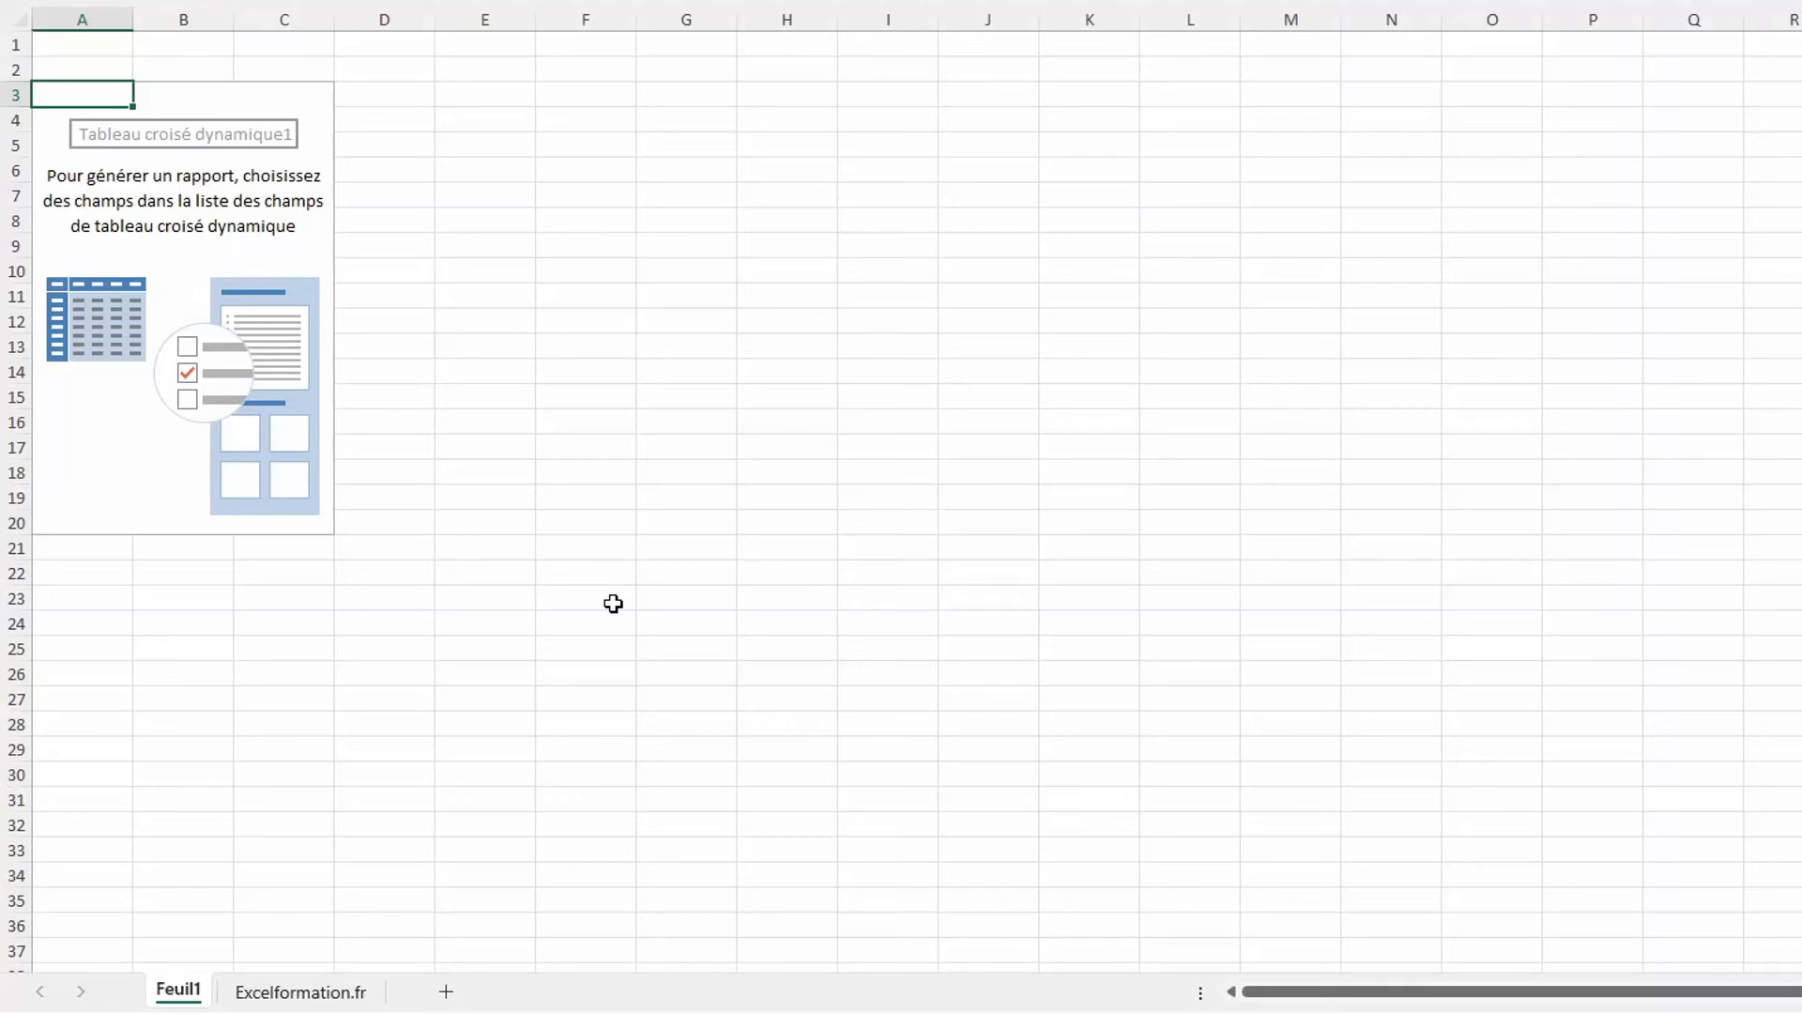
Lay out the pivot table with Date in the rows, Produit in the columns and Quantité as the summed value.
left_click(189, 265)
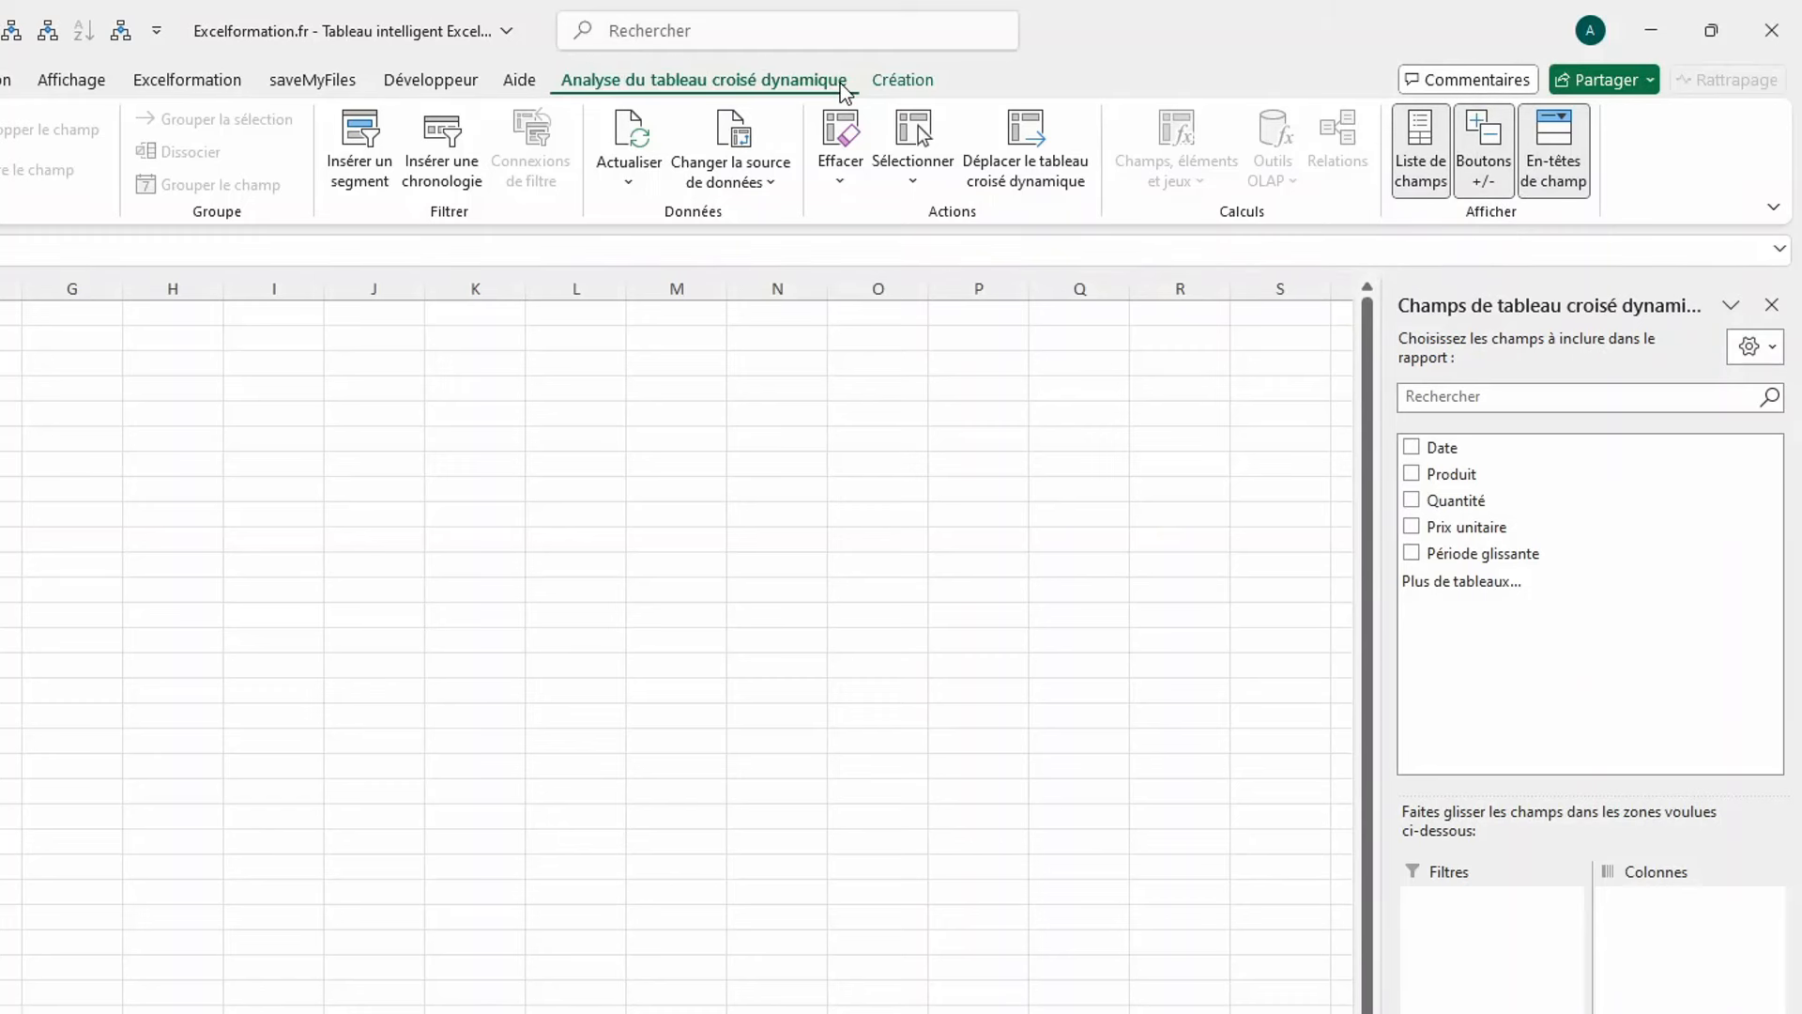
left_click(1426, 184)
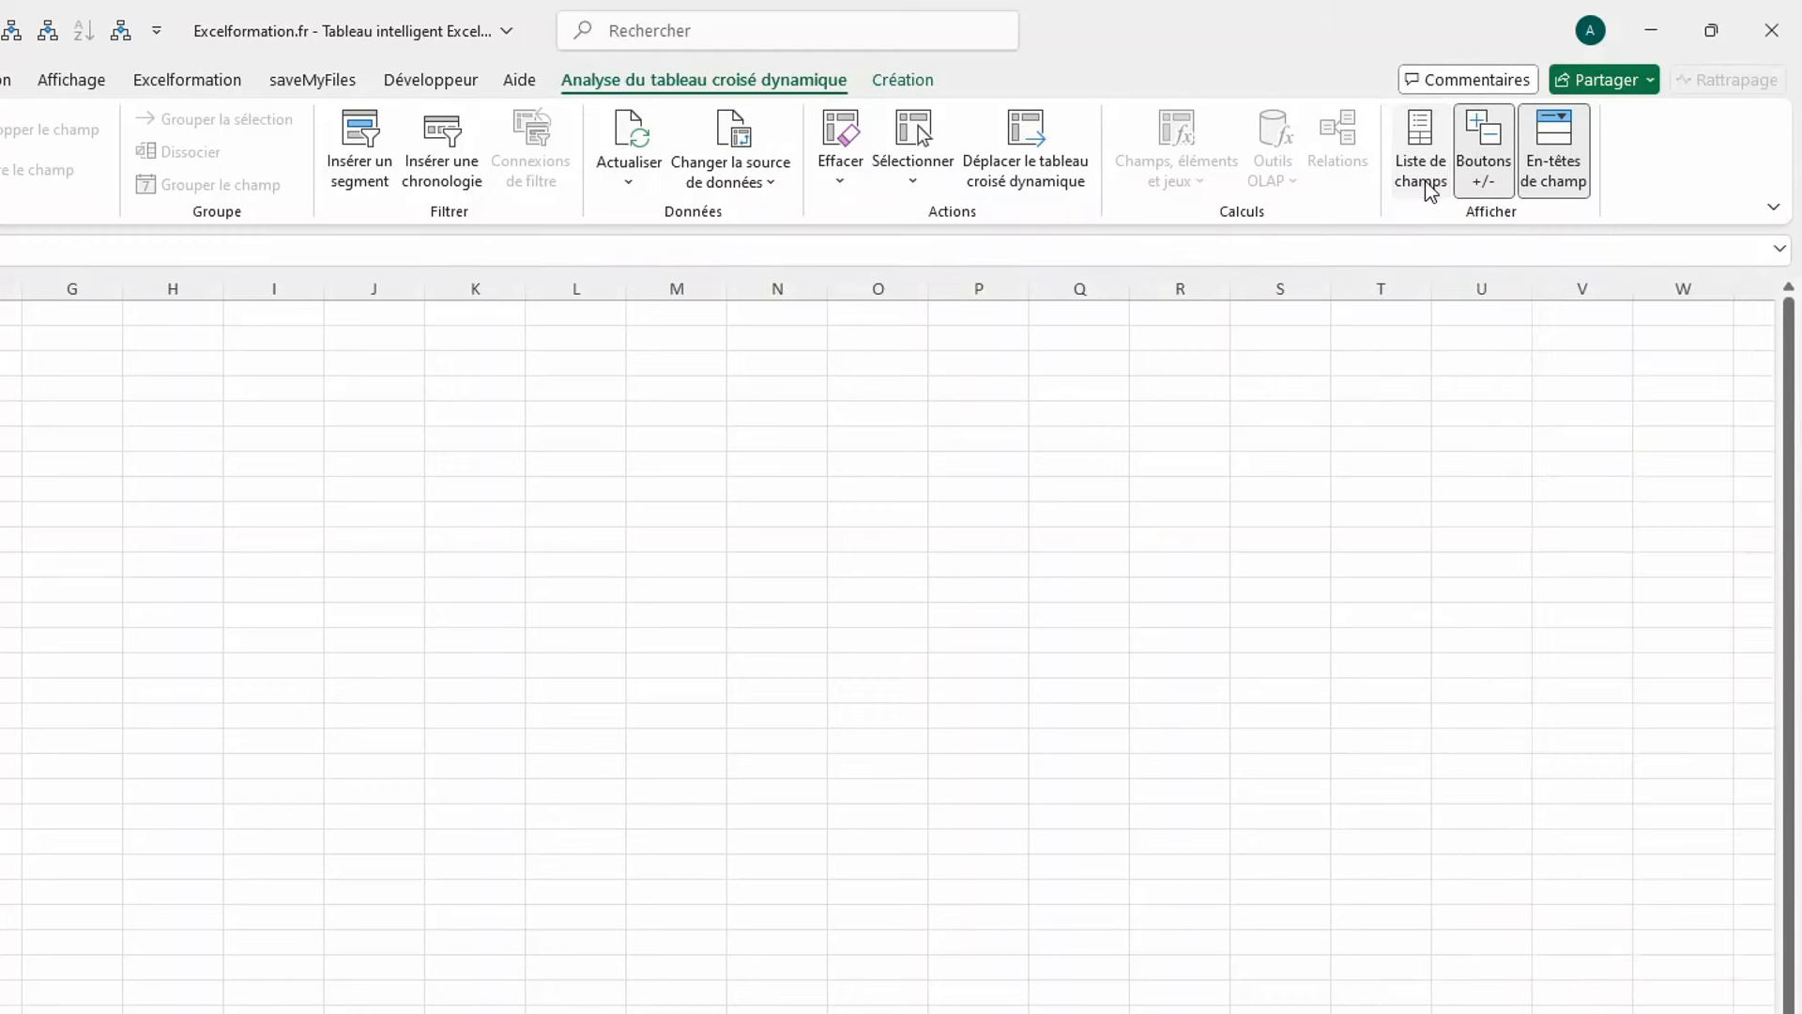
left_click(1429, 188)
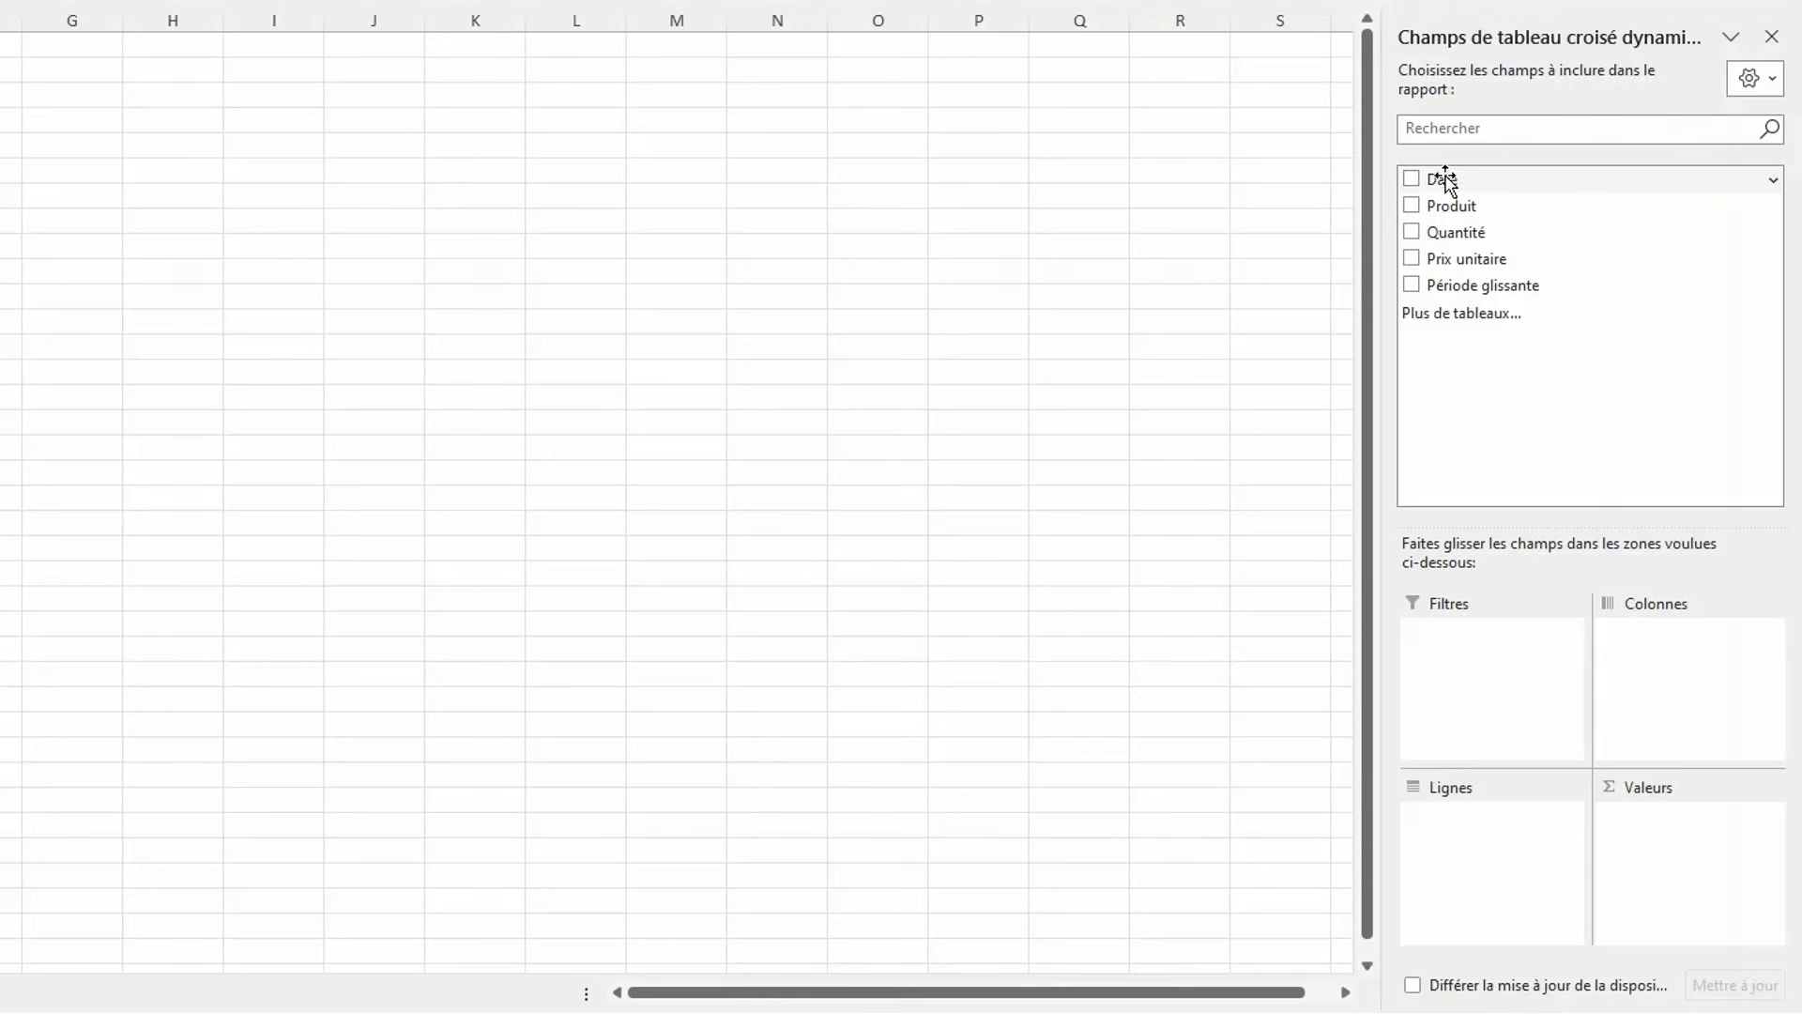
left_click_drag(1445, 182, 1466, 828)
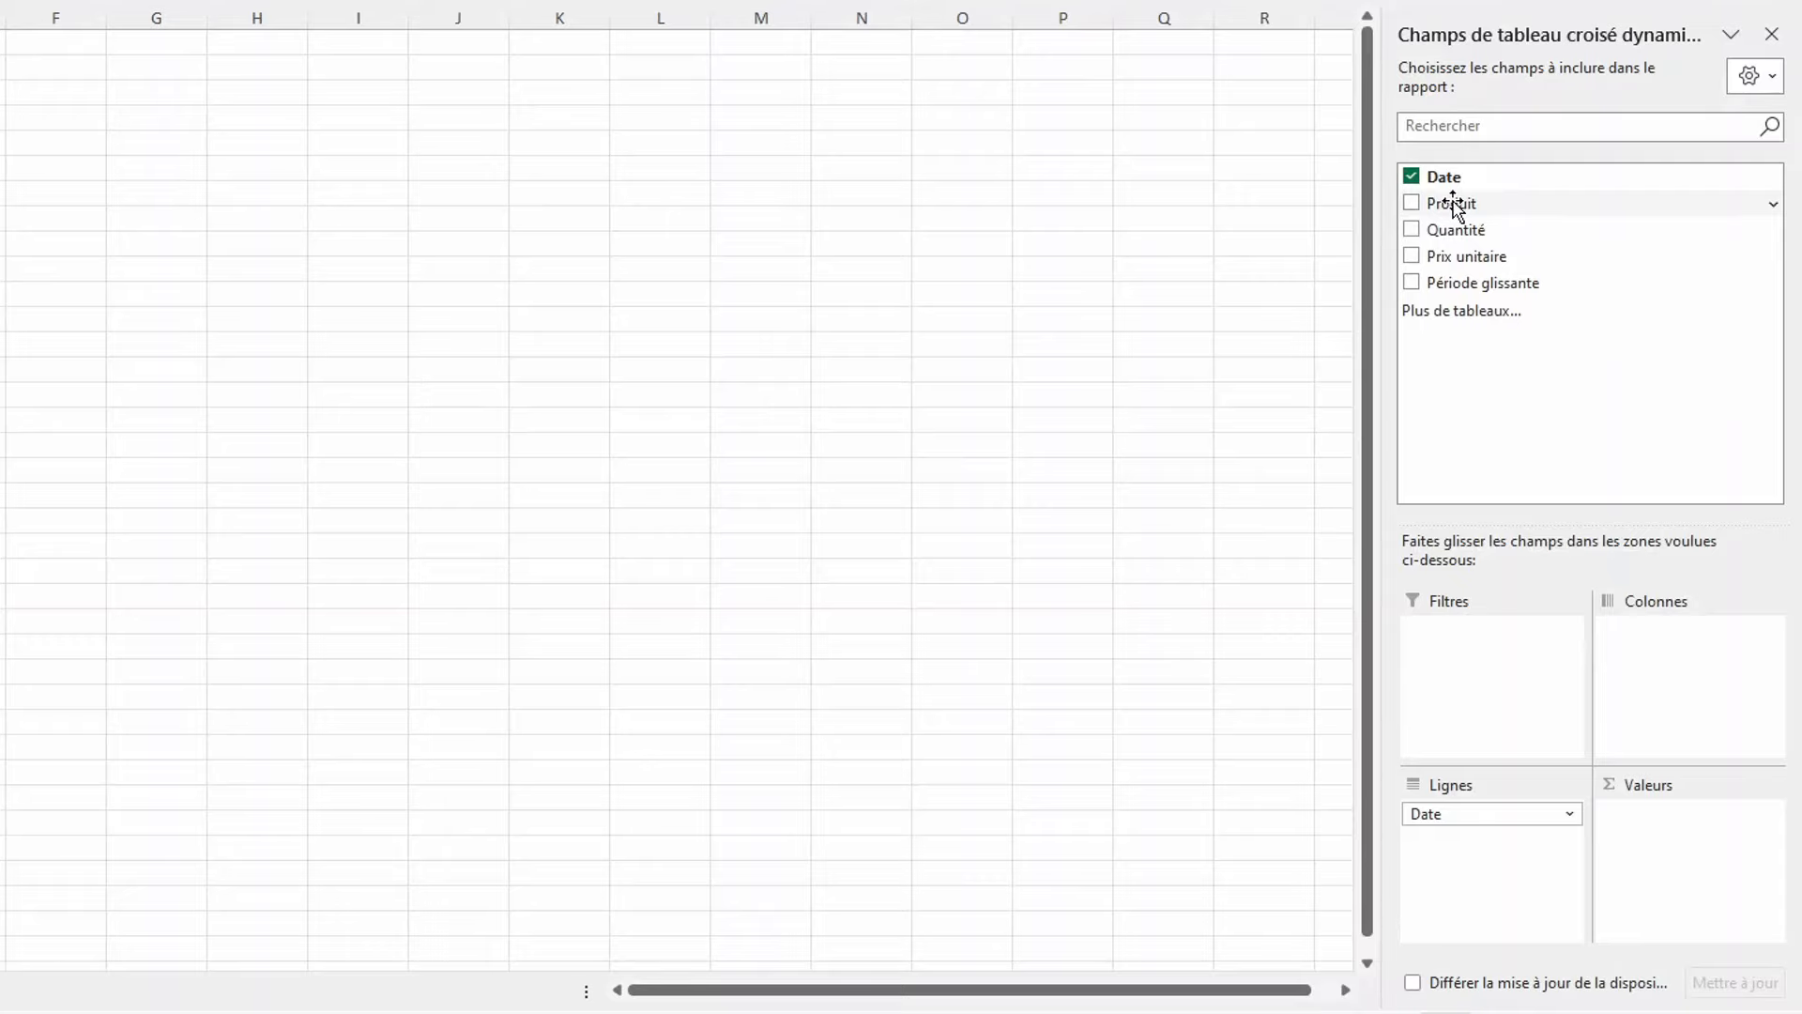
left_click_drag(1452, 204, 1661, 709)
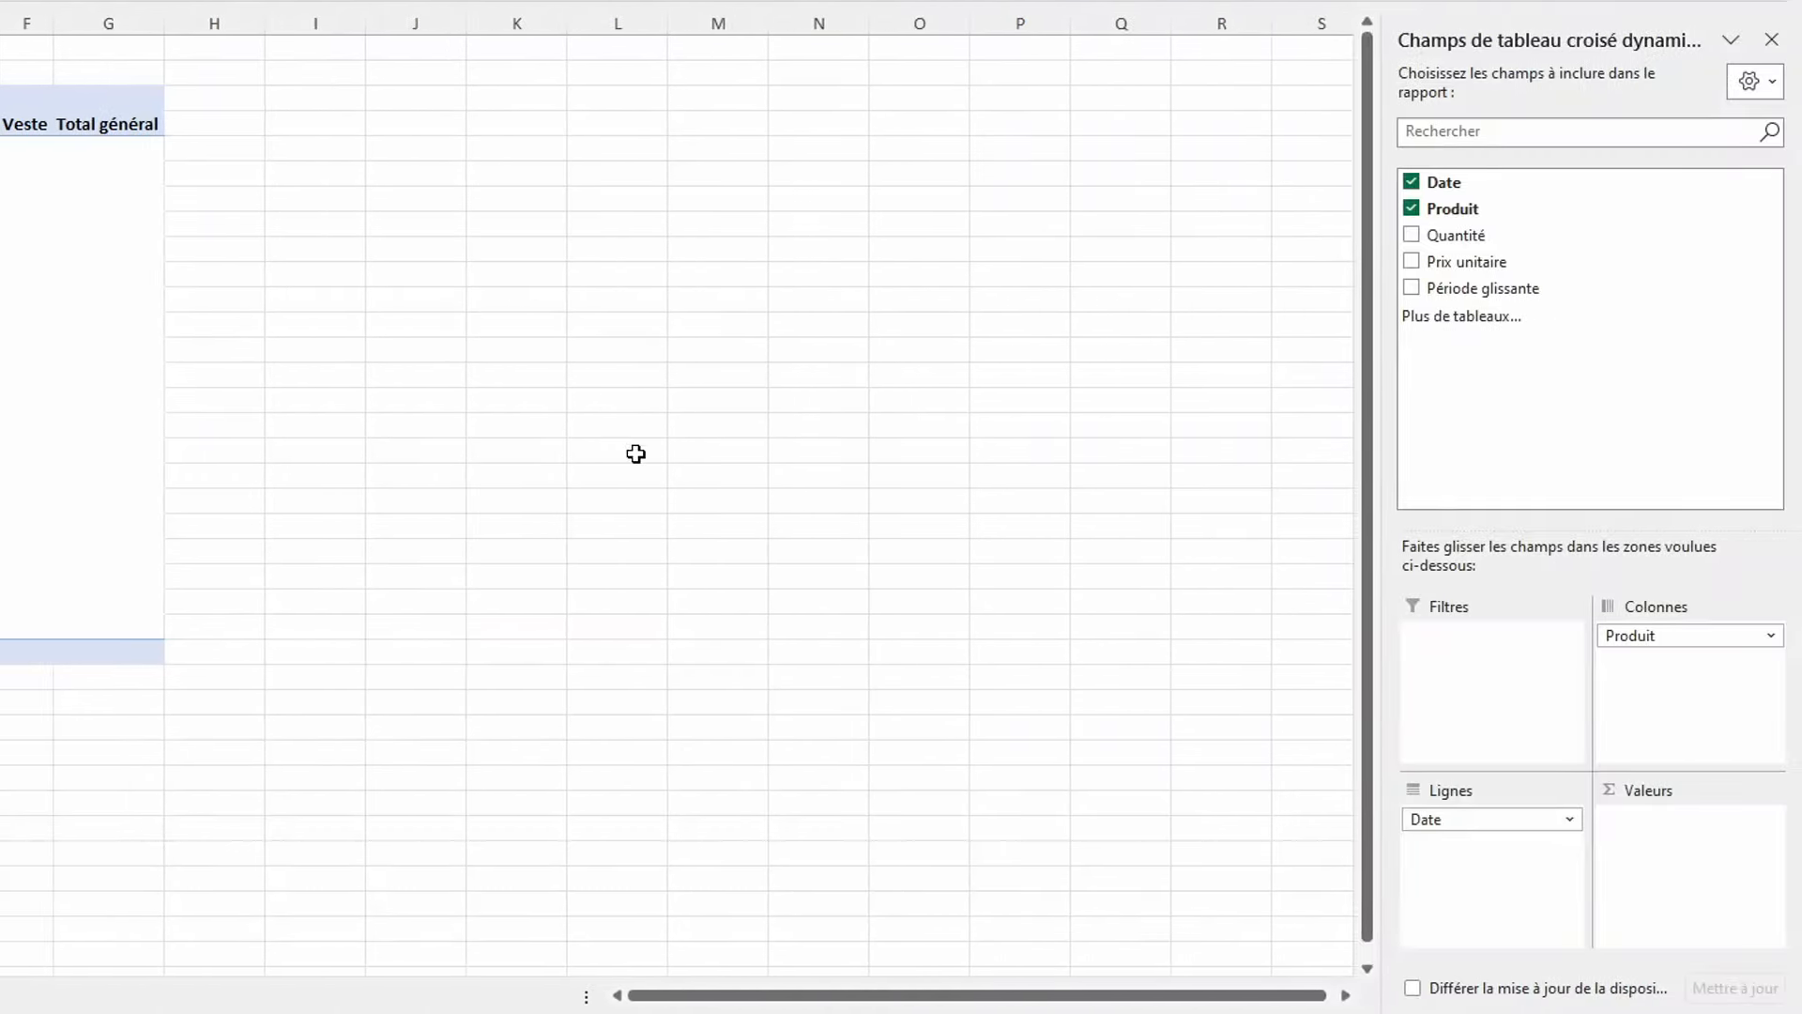
left_click_drag(1464, 234, 1678, 918)
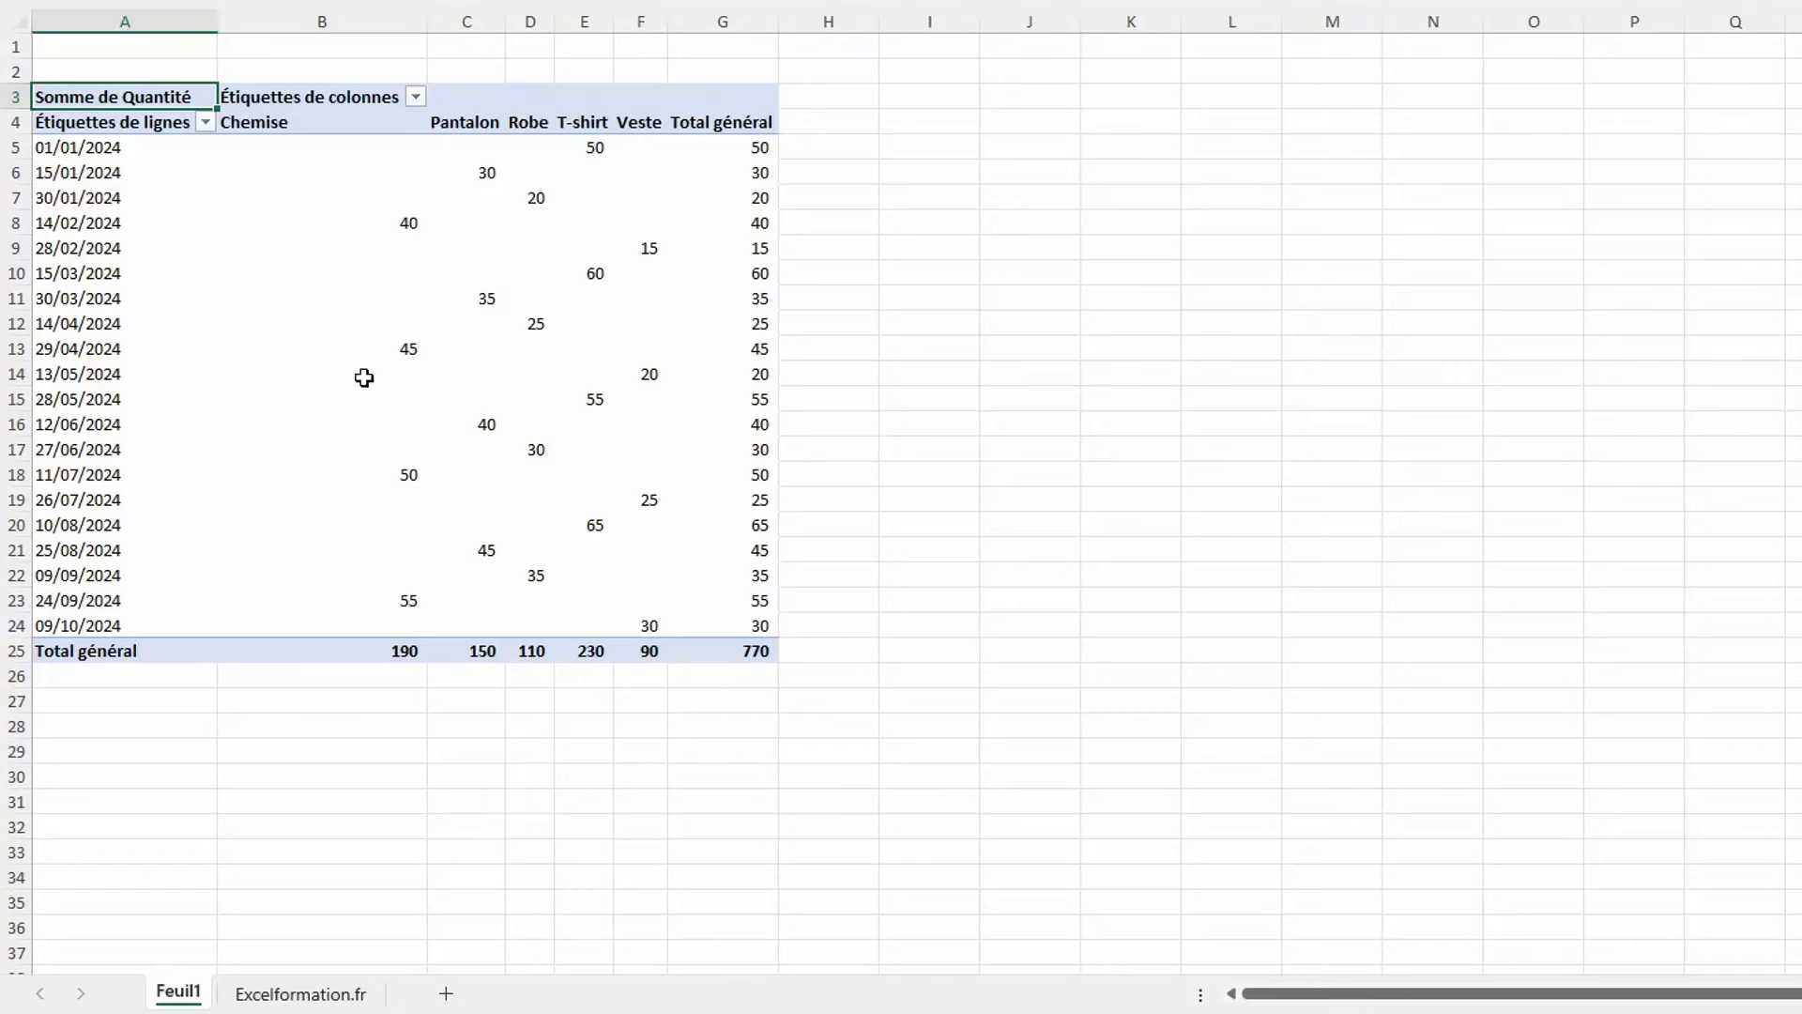
Insert a slicer on the Période glissante field for the pivot table.
mouse_move(364, 377)
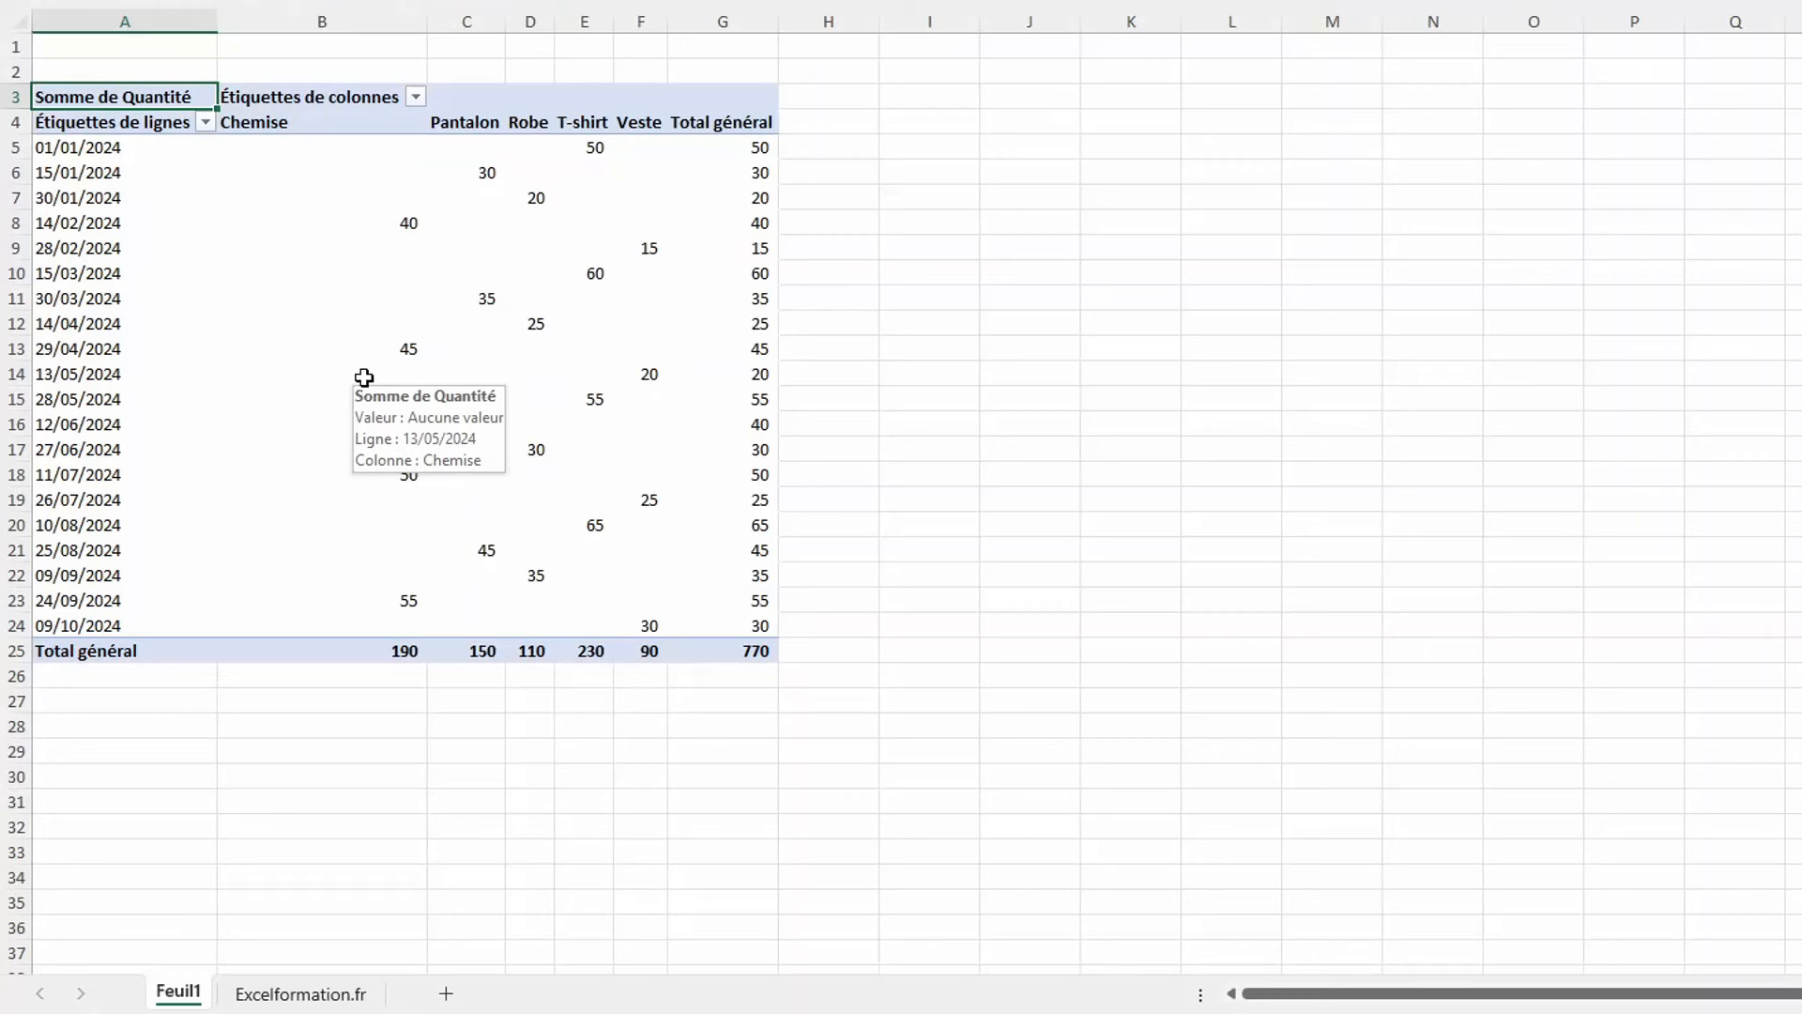
left_click(465, 303)
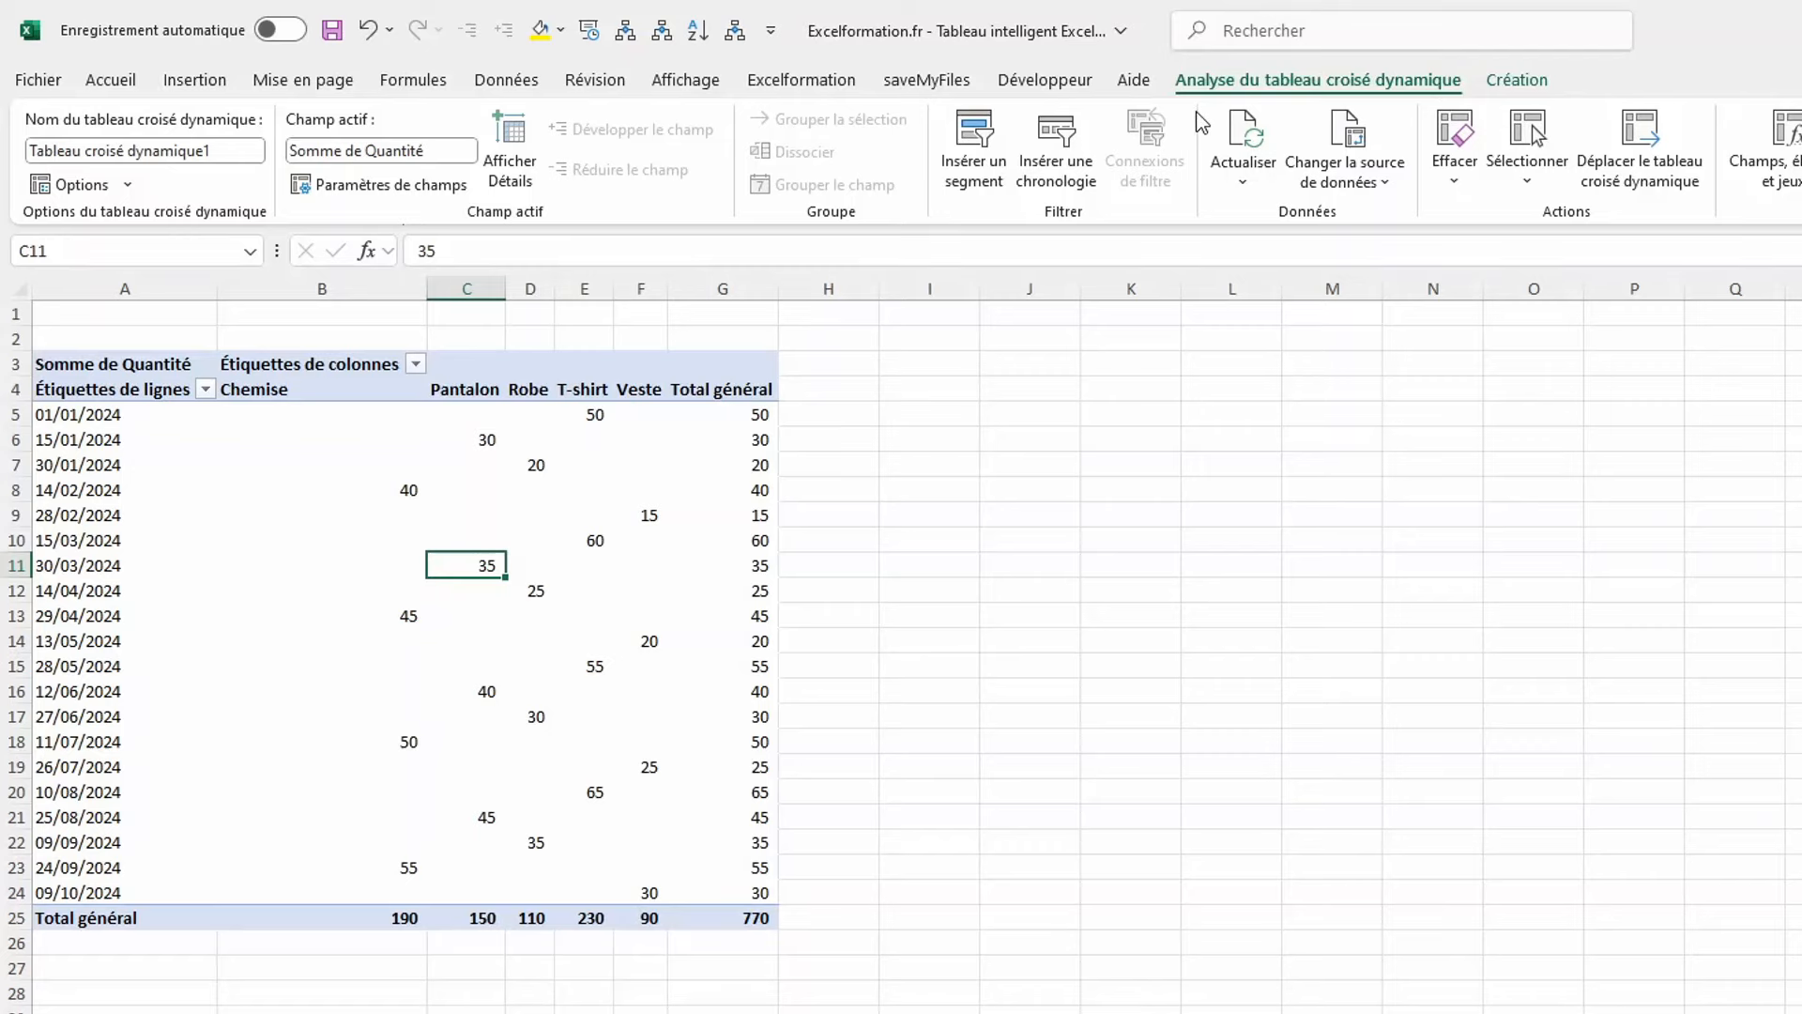
left_click(972, 131)
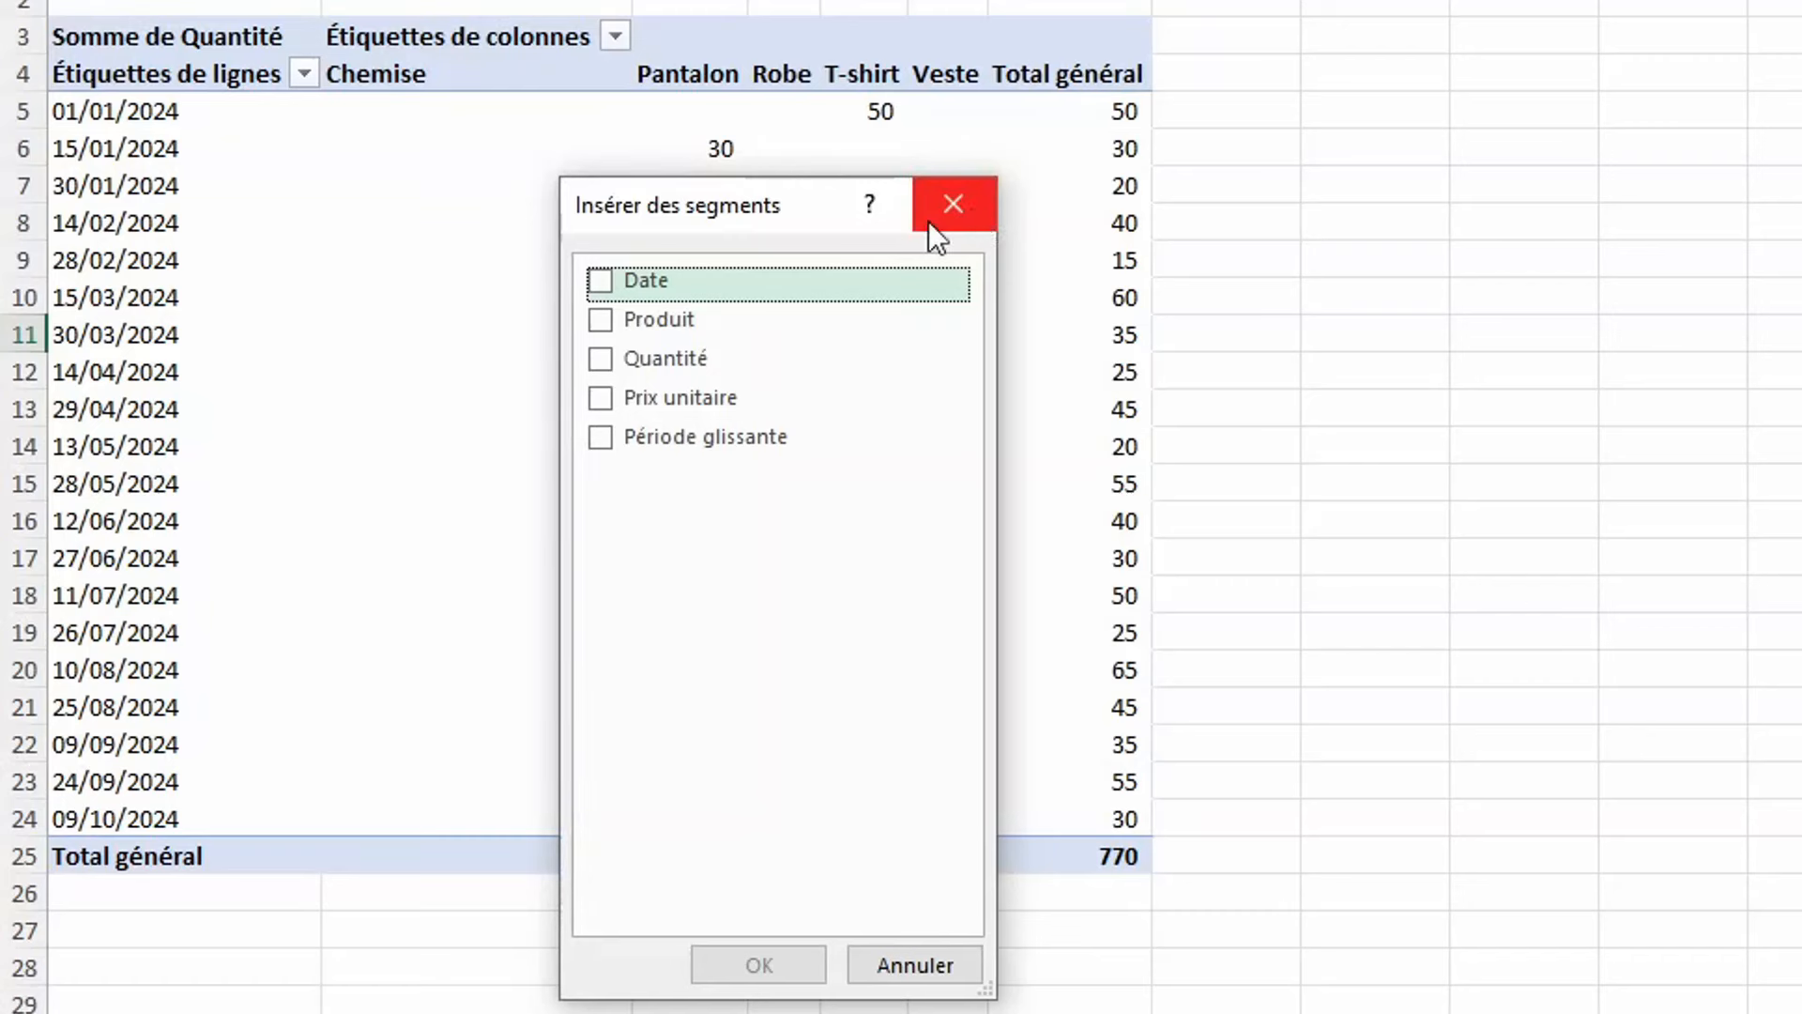
left_click(651, 431)
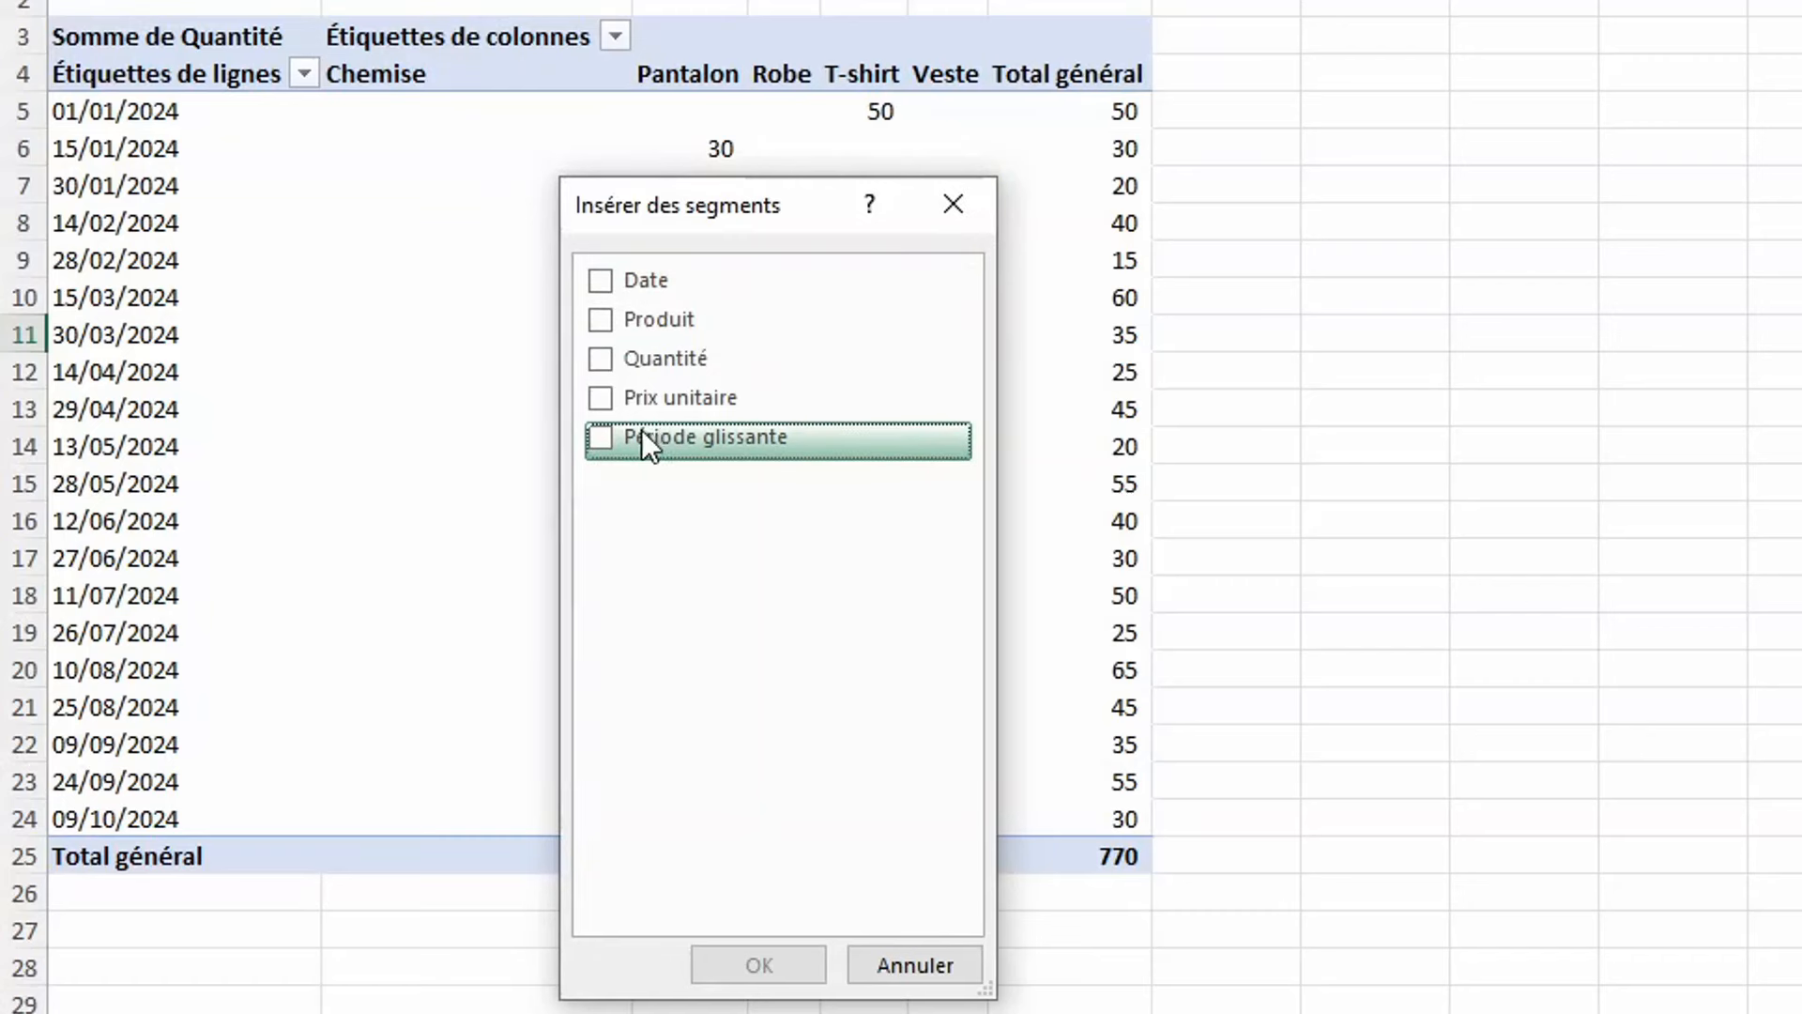
left_click(605, 434)
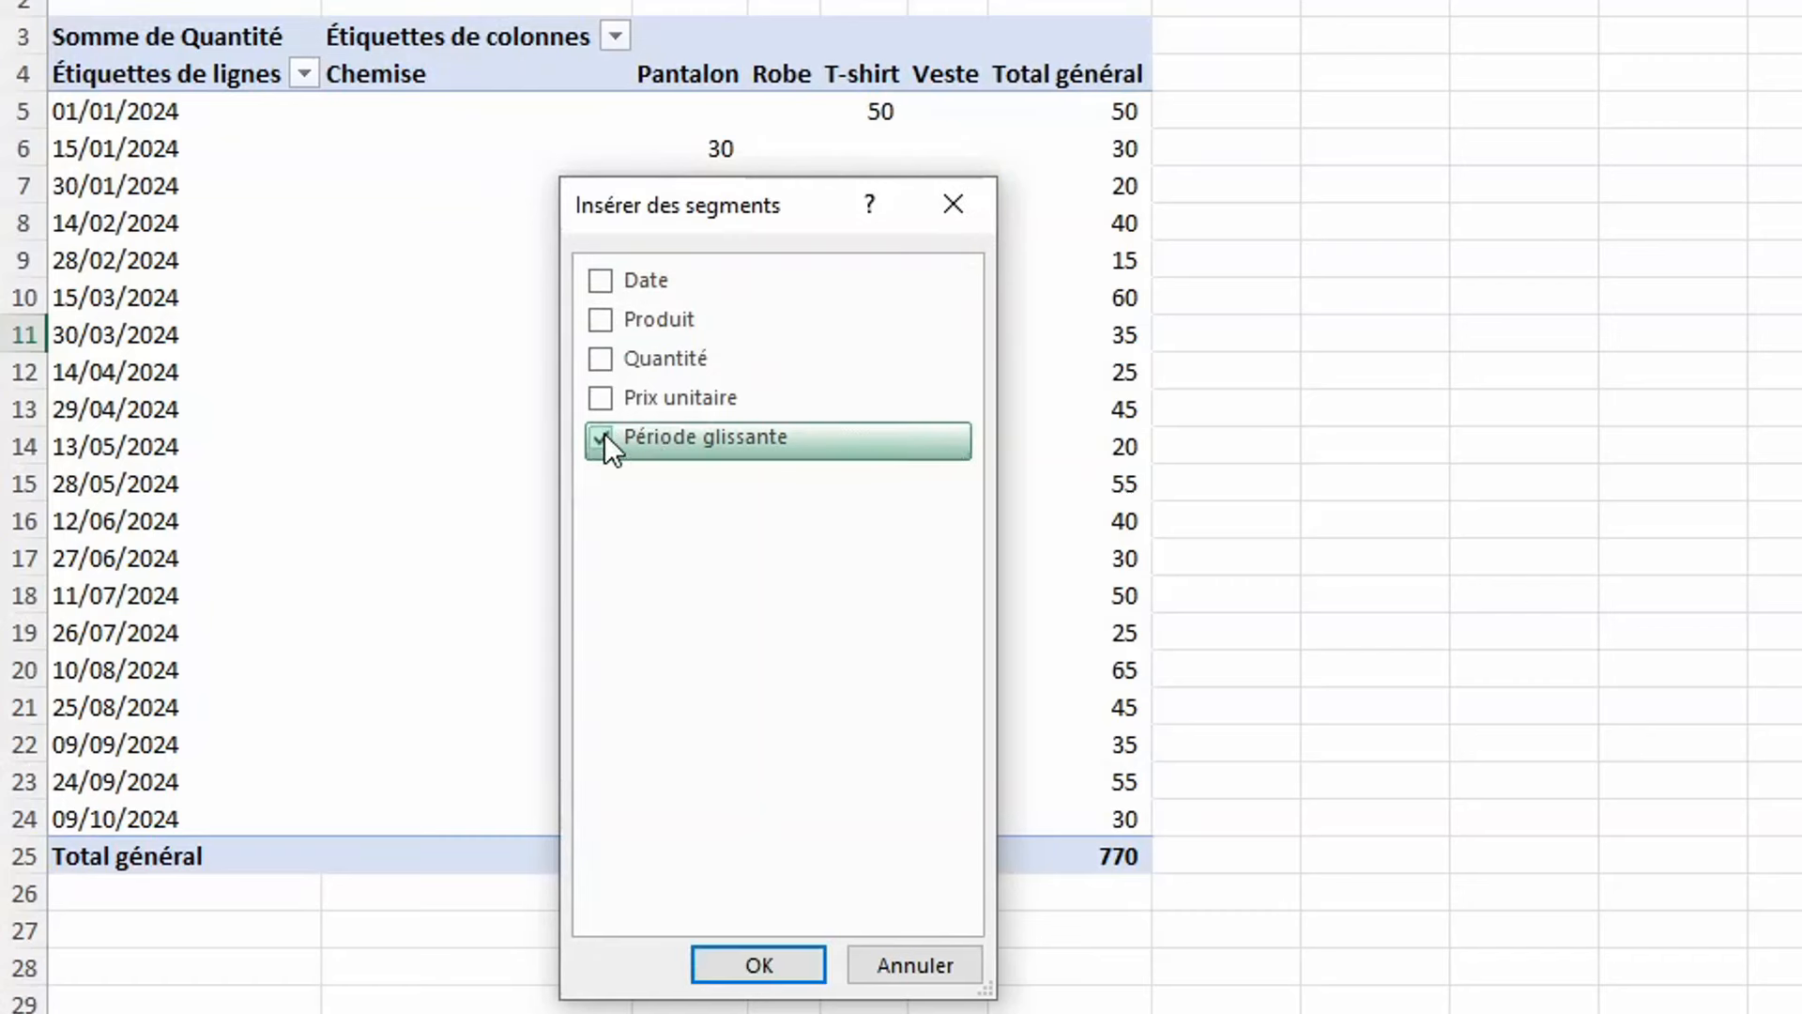
left_click(761, 966)
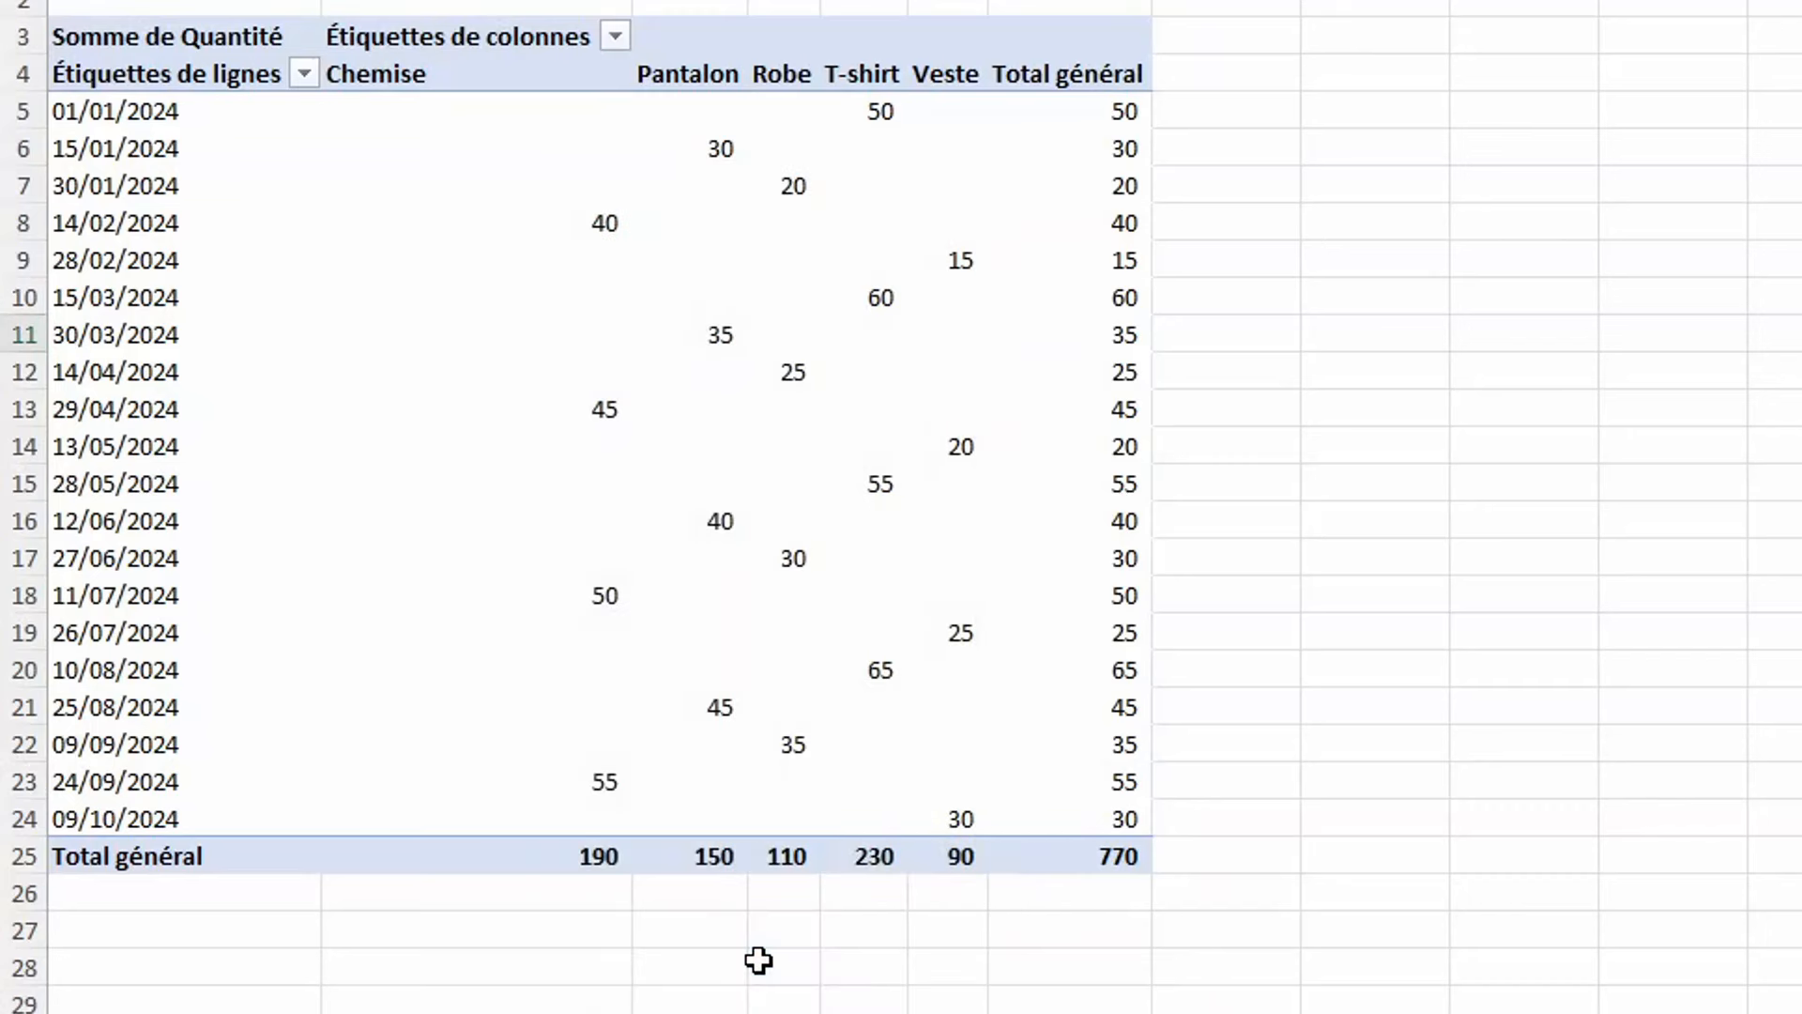
Test the Période glissante slicer with 6 derniers mois and Plus de 6 mois, and clear its filter.
left_click(1584, 483)
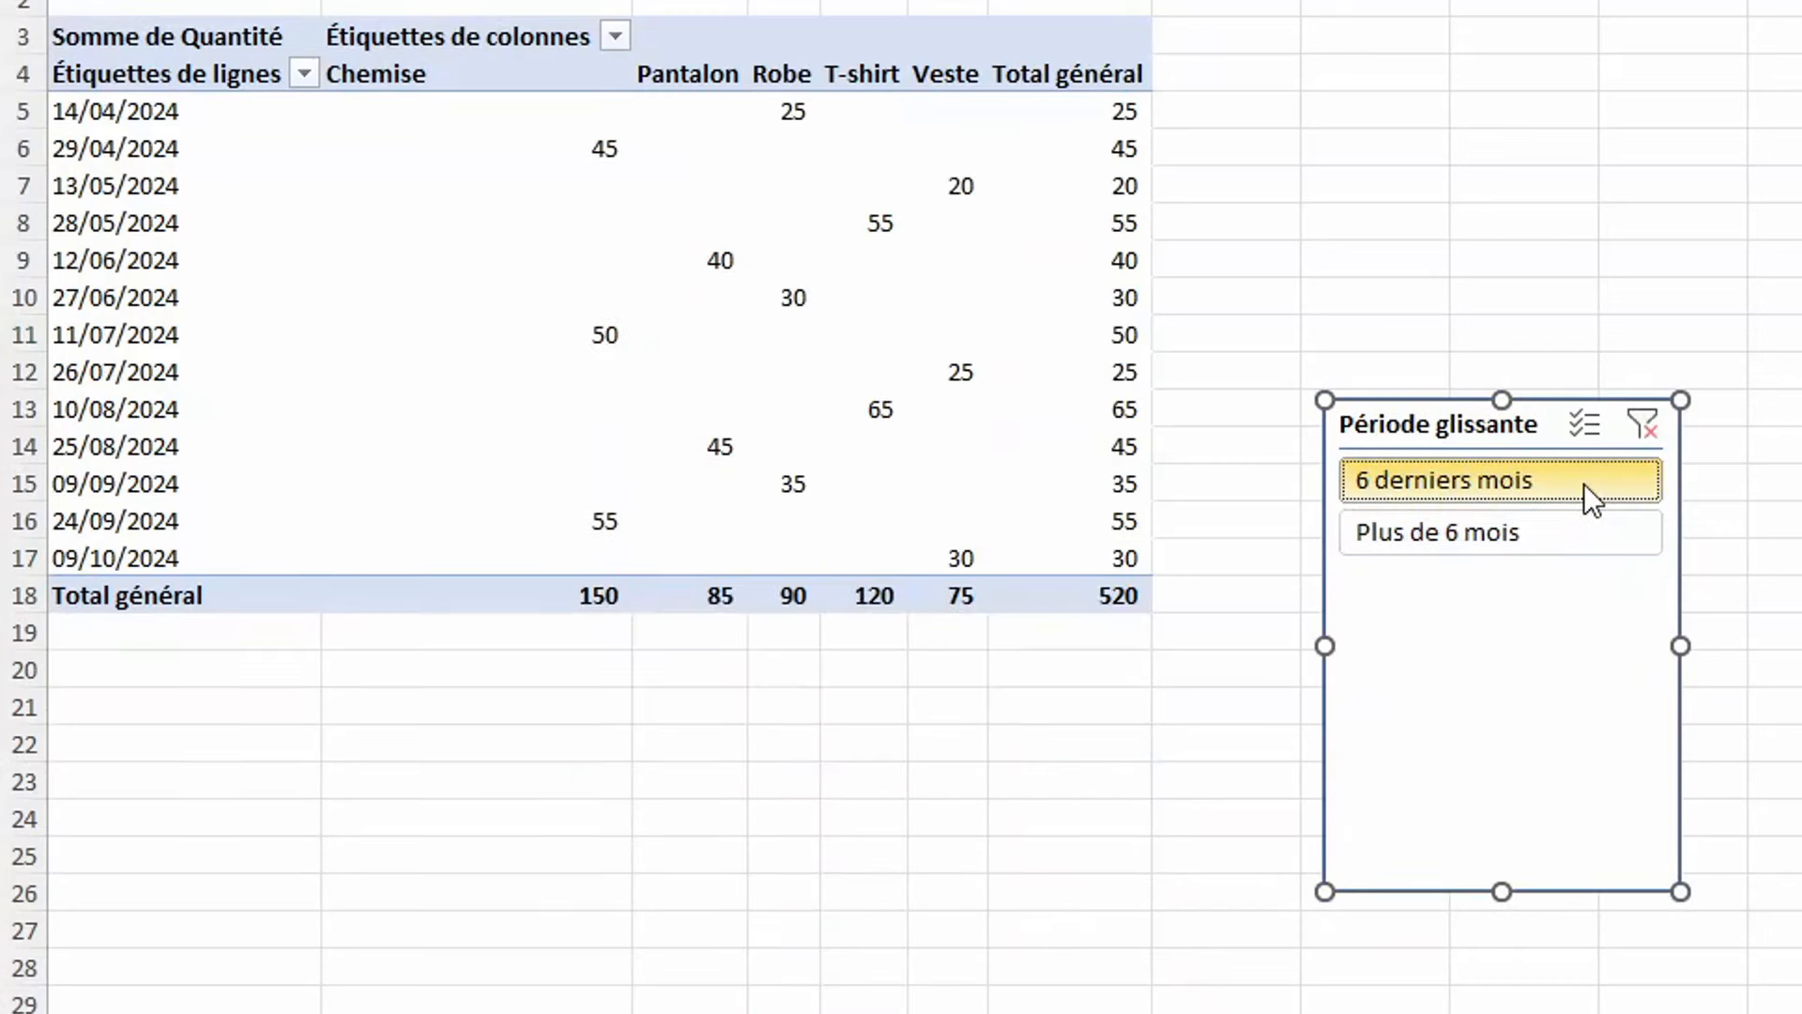
left_click(1528, 541)
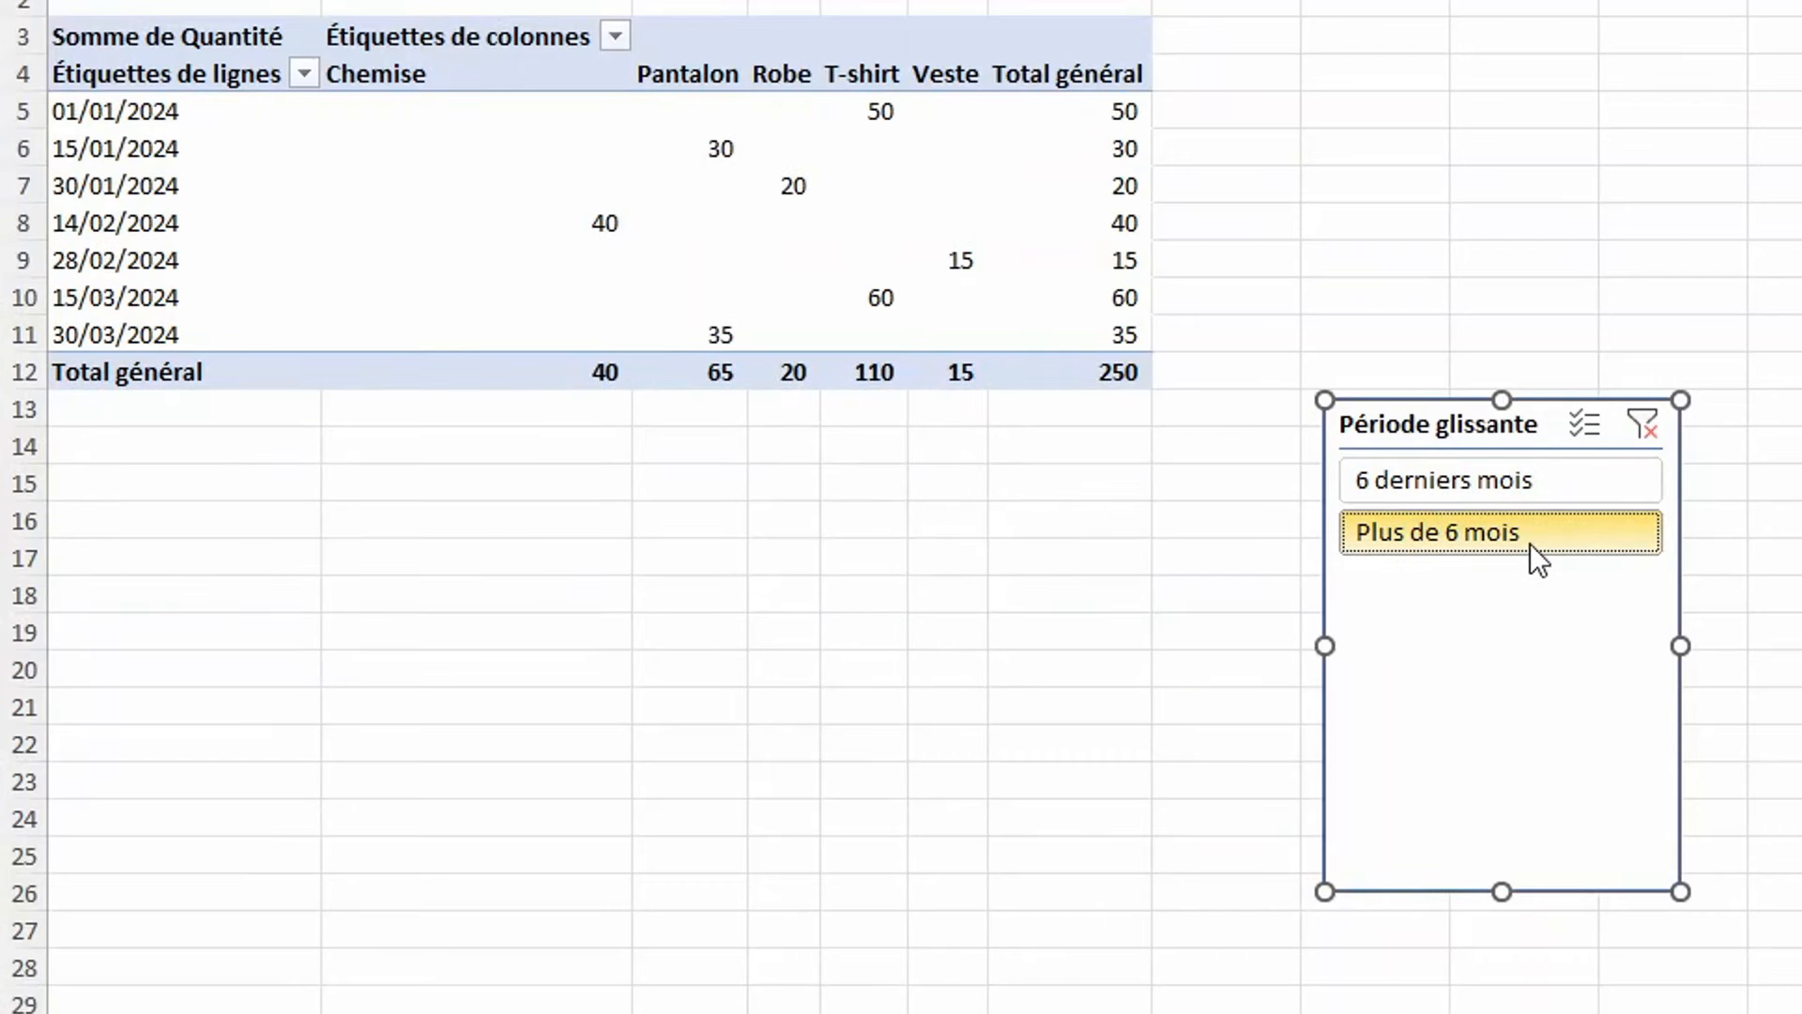
left_click(1645, 425)
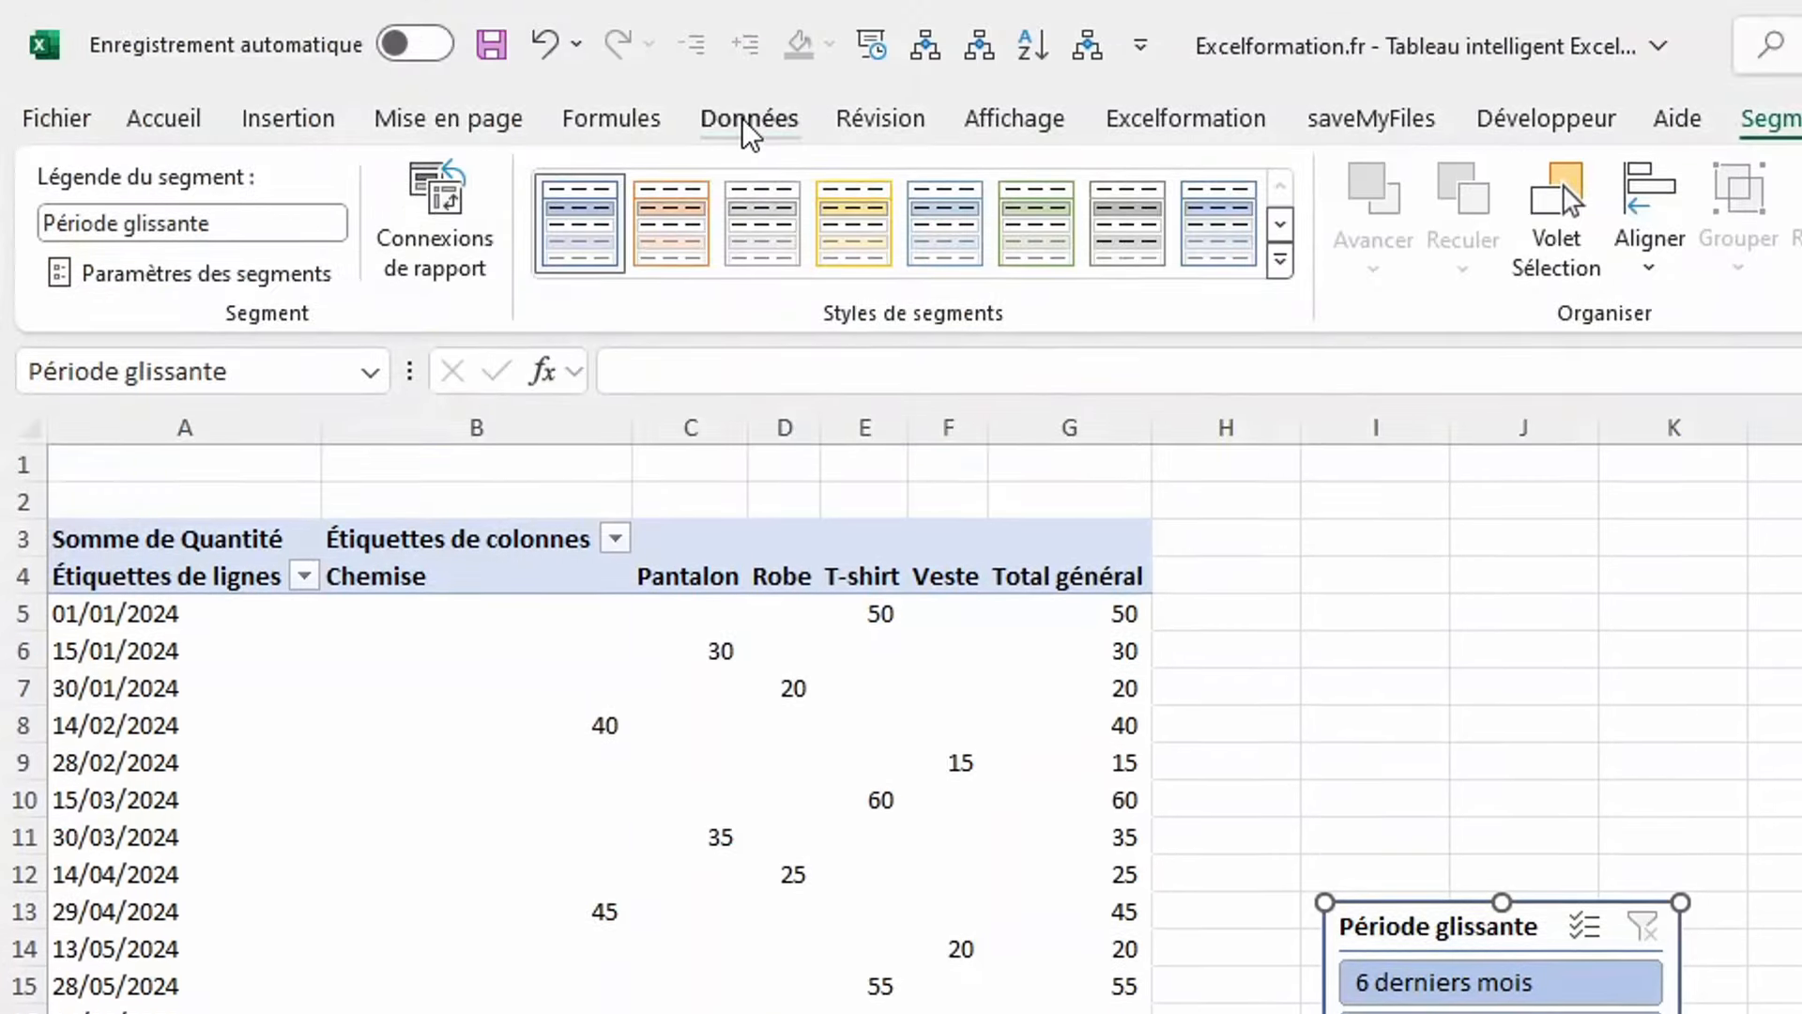
Refresh all the workbook's data, and refresh the pivot table individually.
left_click(743, 118)
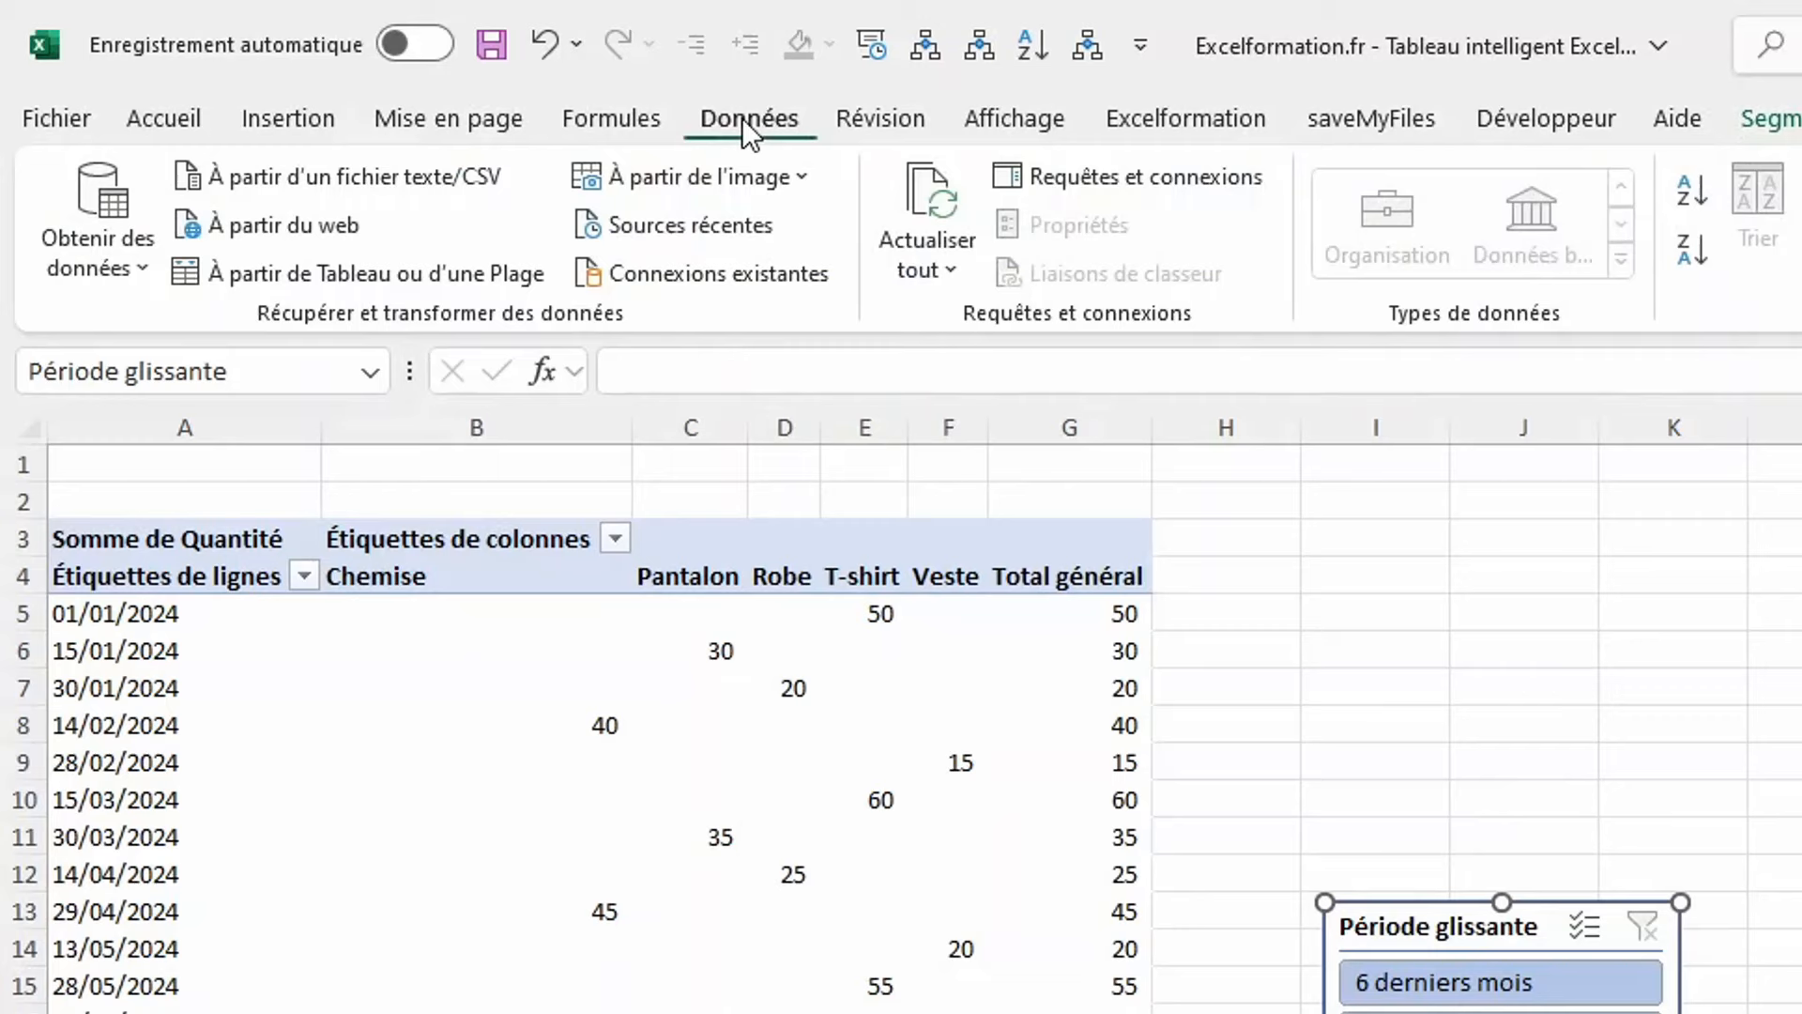
left_click(931, 199)
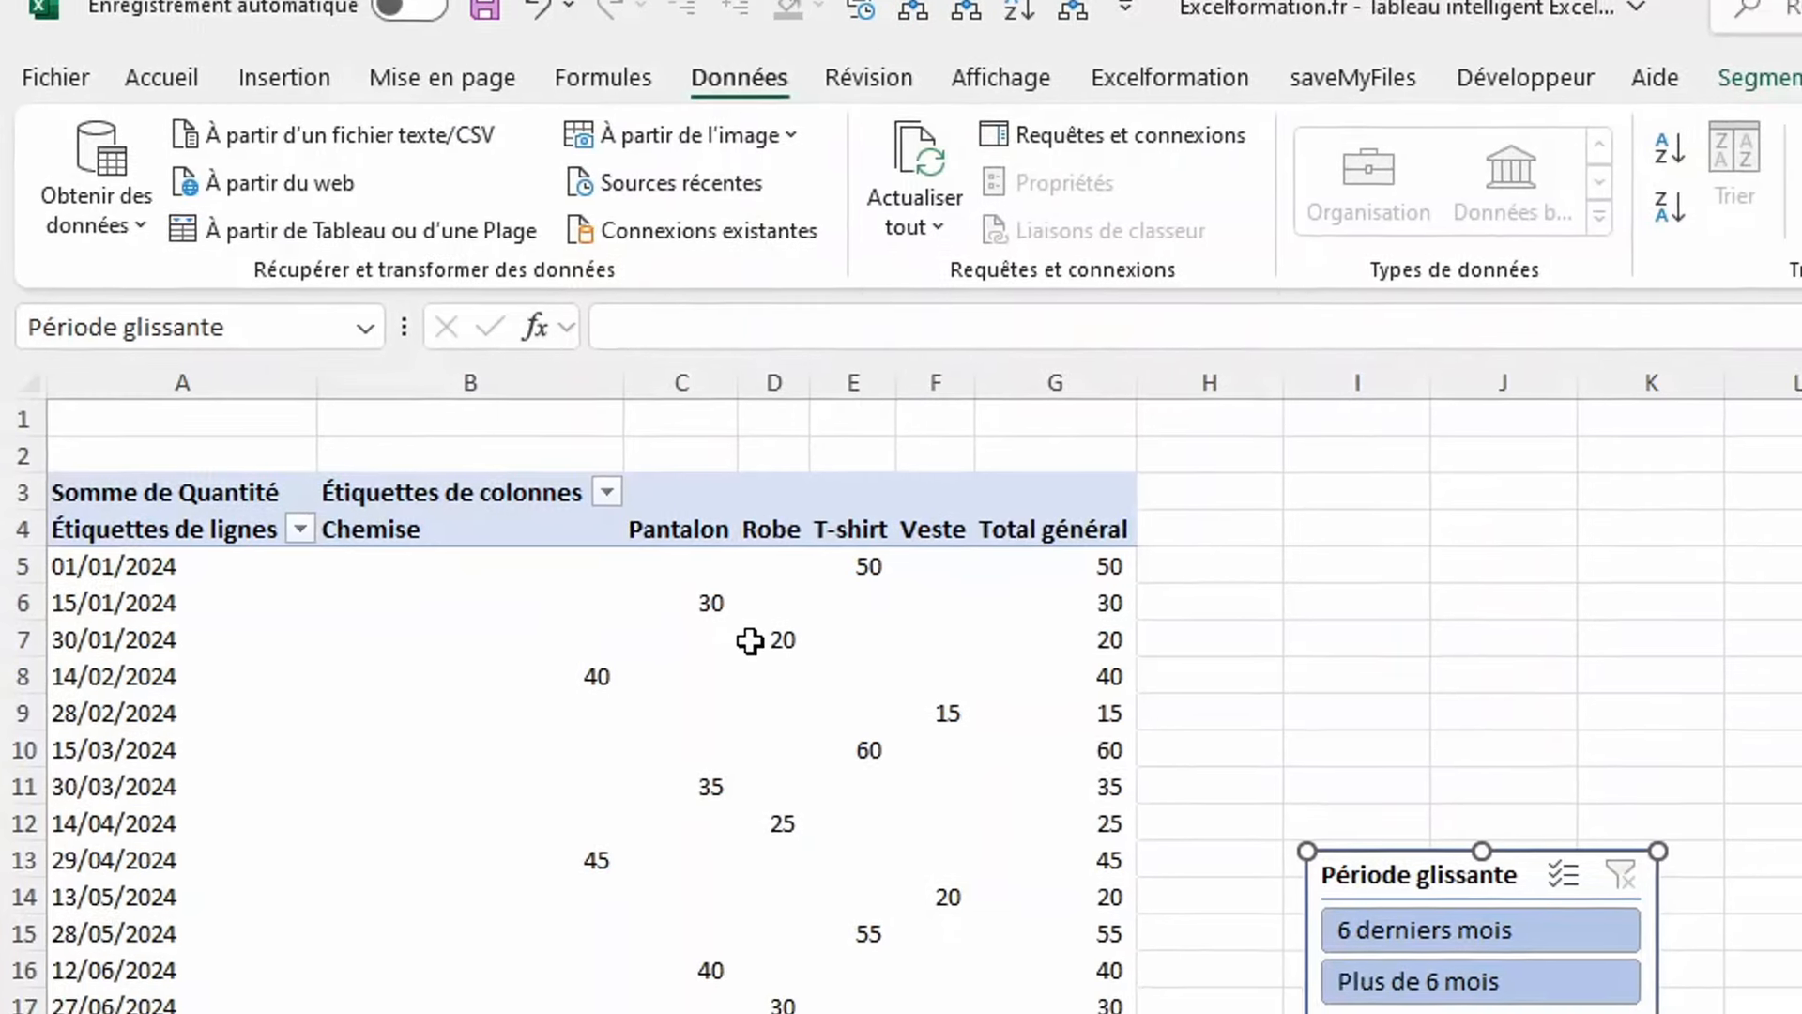
right_click(765, 696)
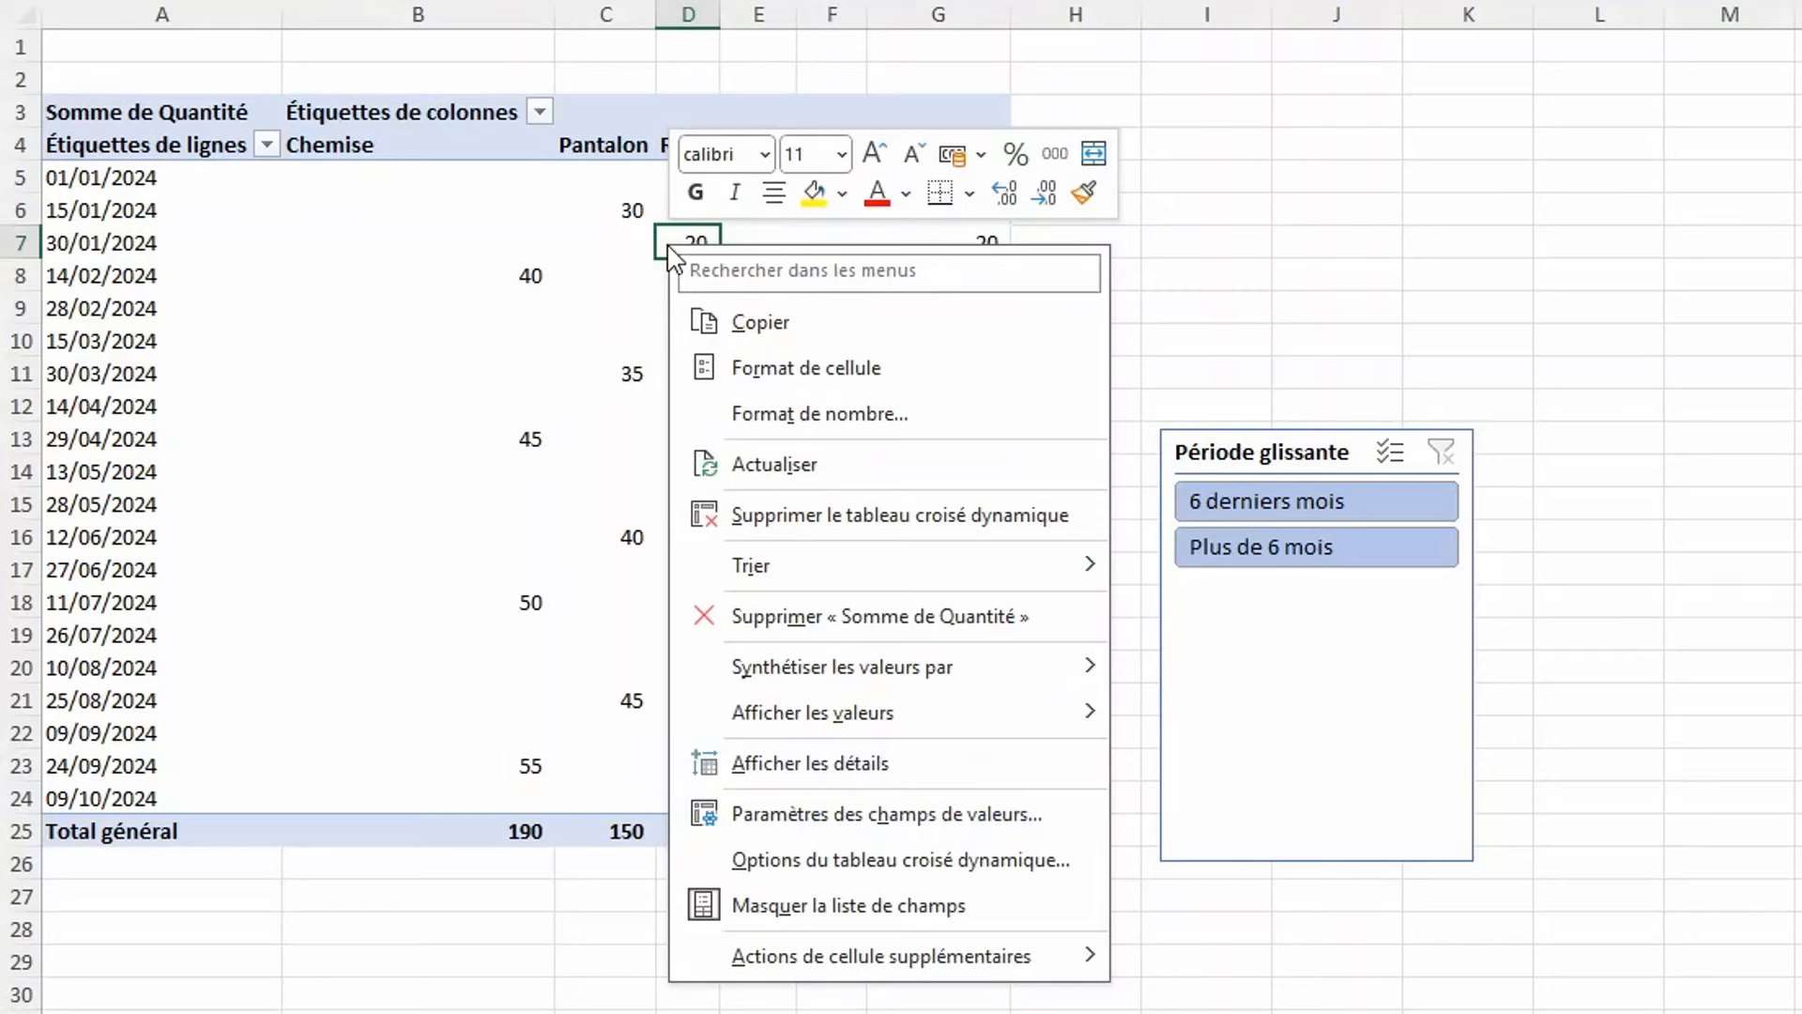
left_click(777, 470)
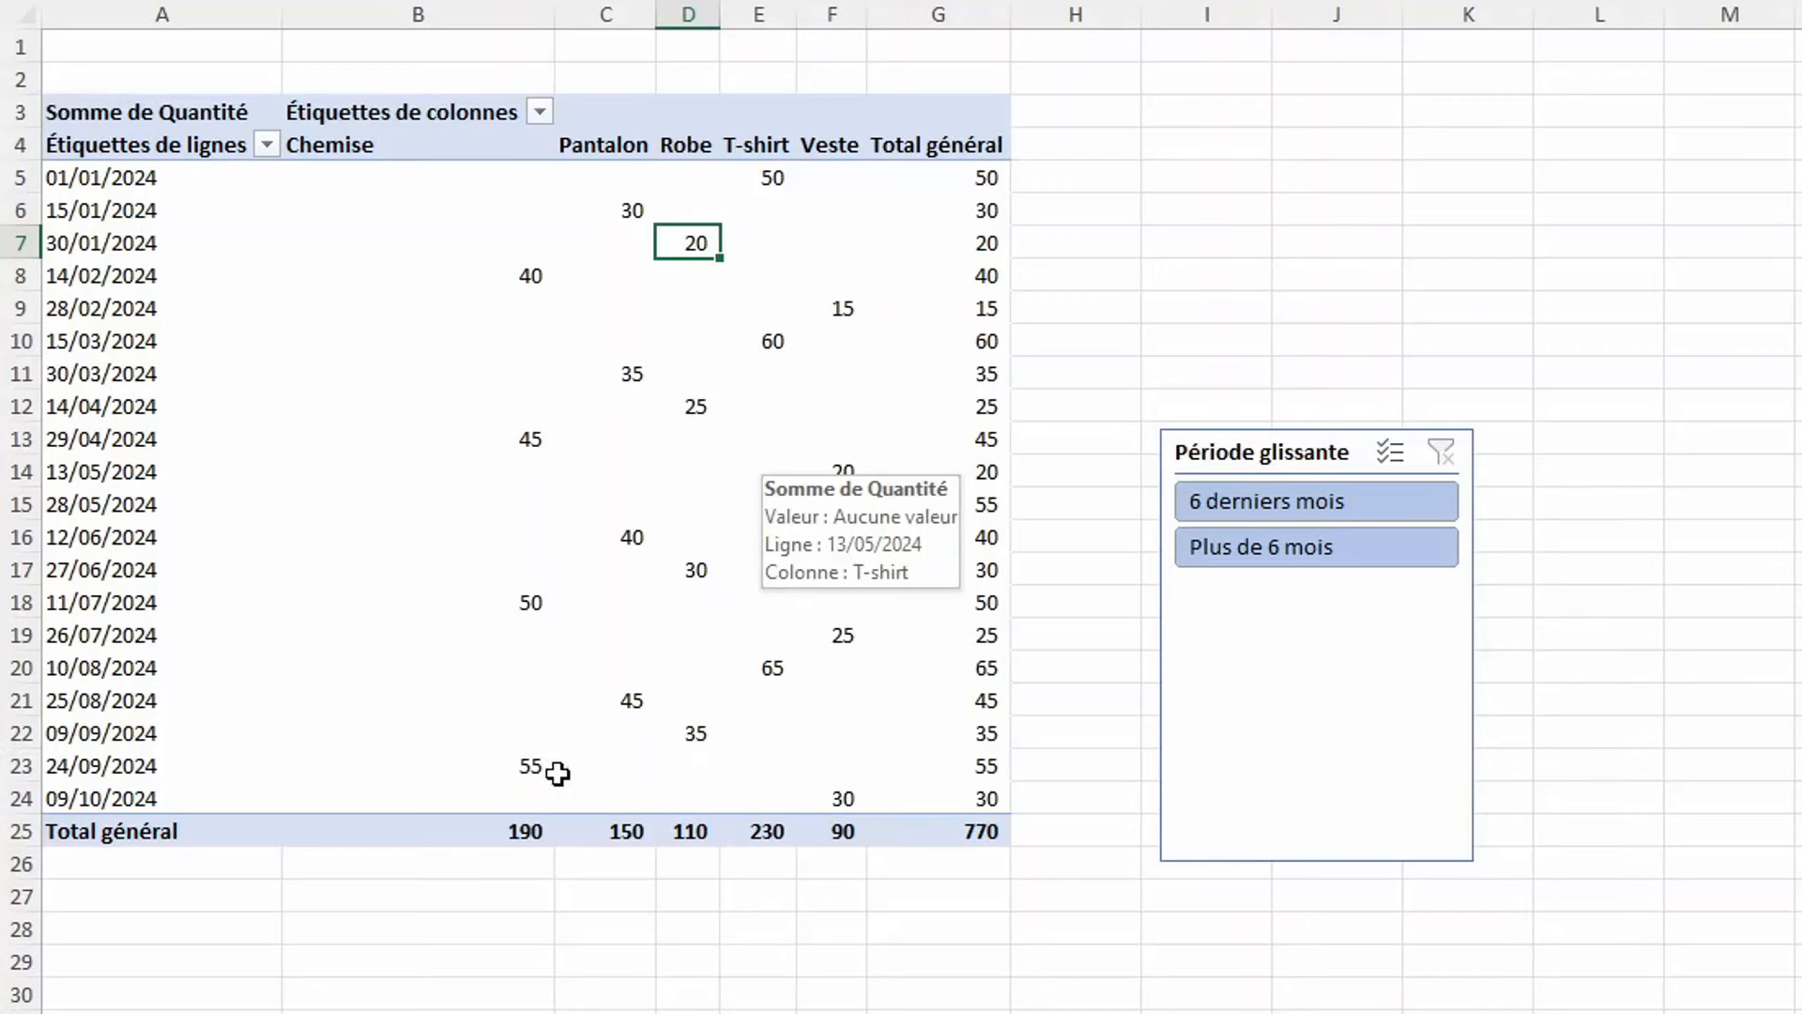
Add a sale in row 29 of the base table on the Excelformation.fr sheet: 24/10/2024, T-shirt, quantity 55, unit price 15,99 €.
key("ctrl+Page_Down")
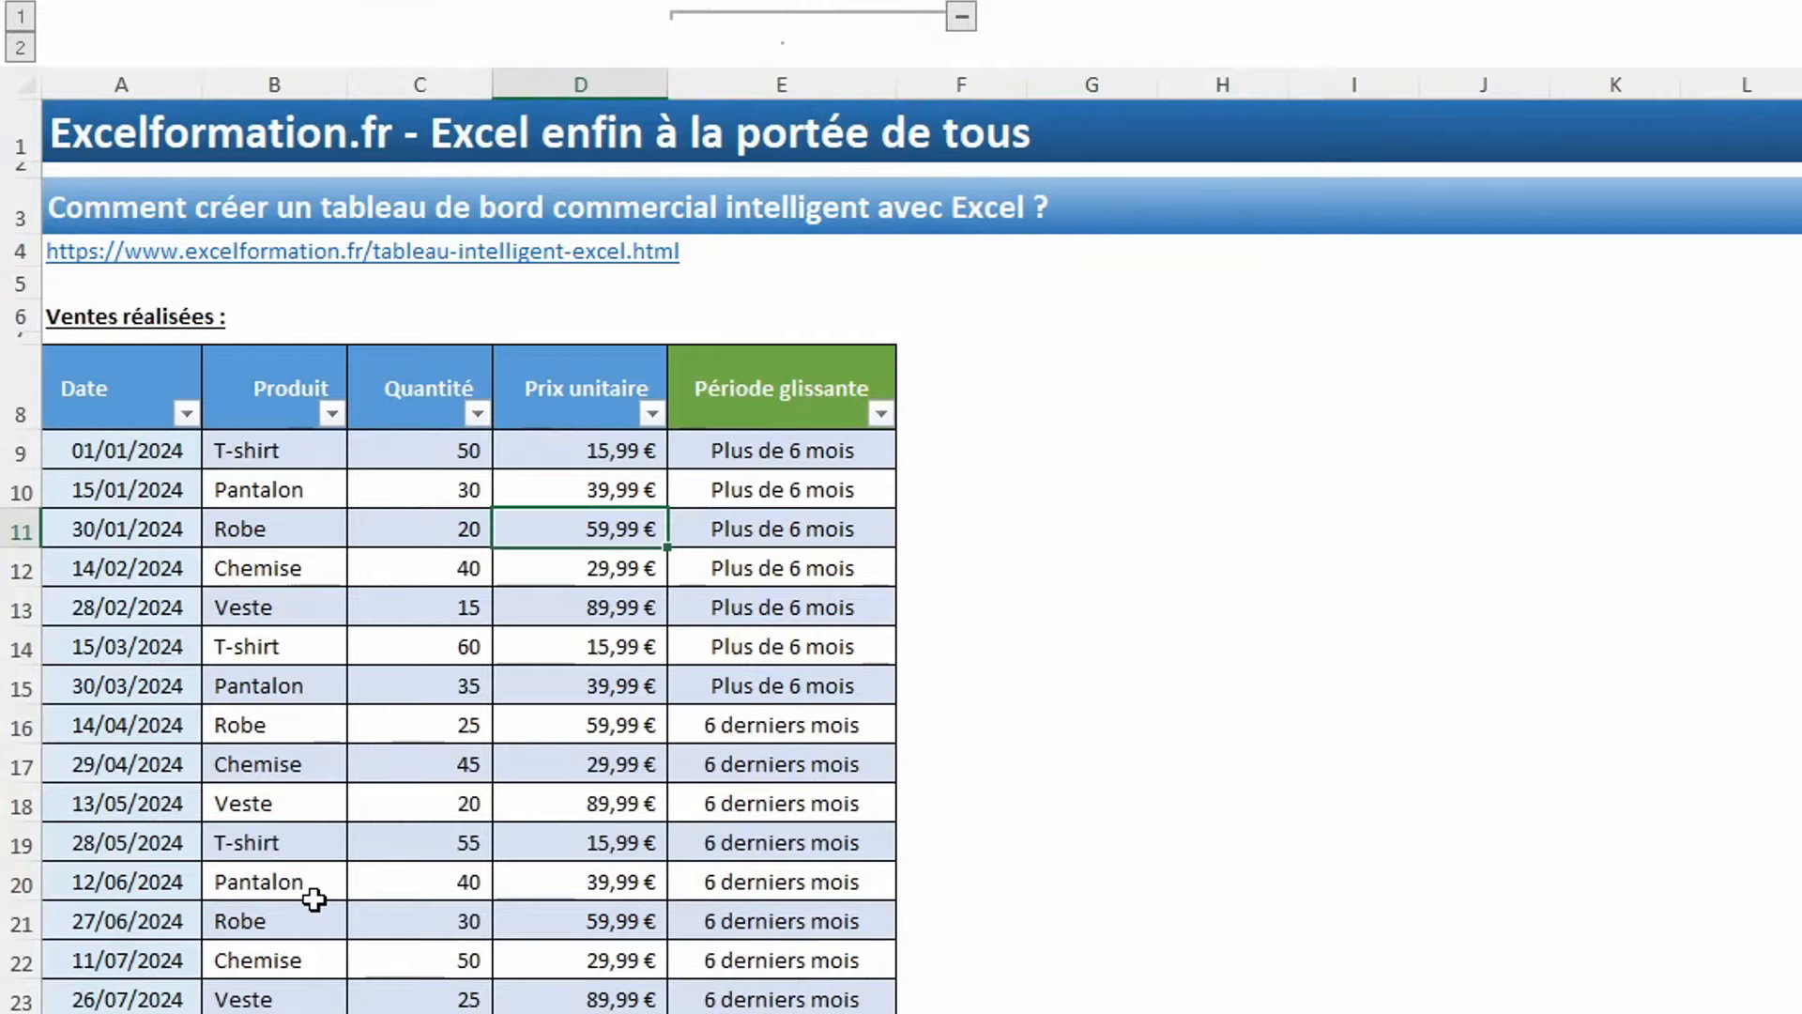
scroll(315, 899, "down", 3)
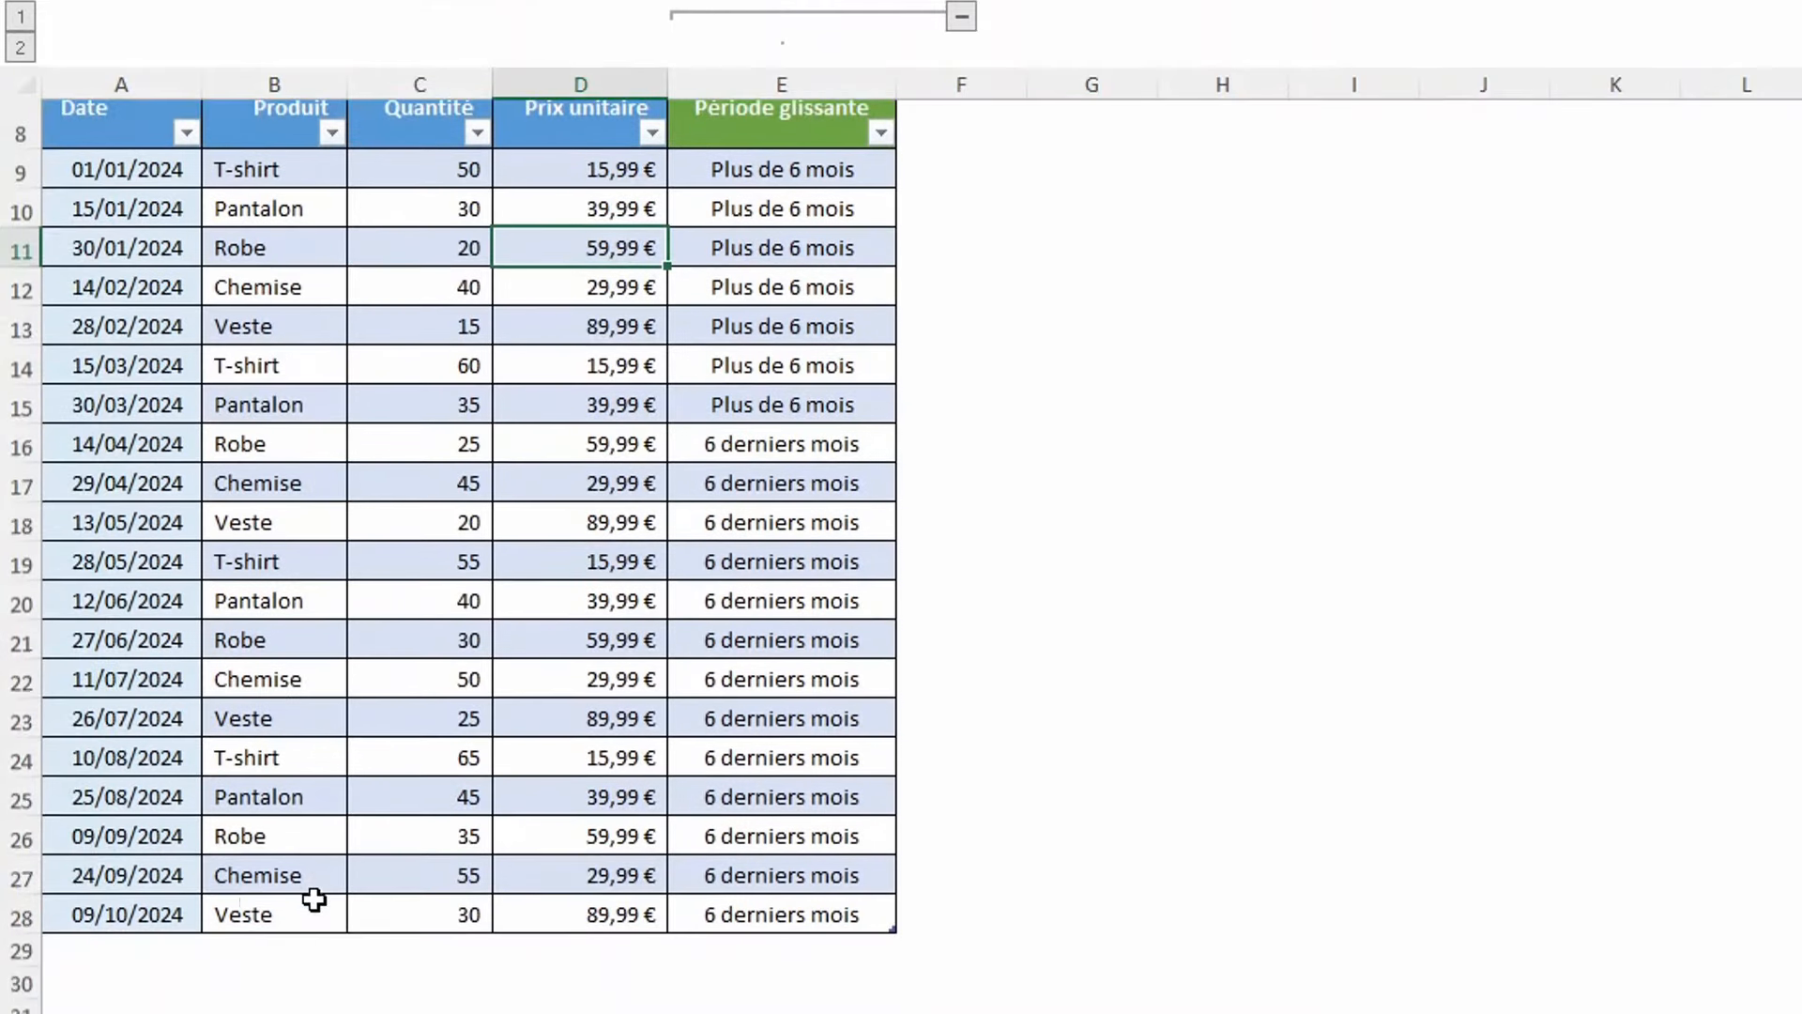
left_click(114, 949)
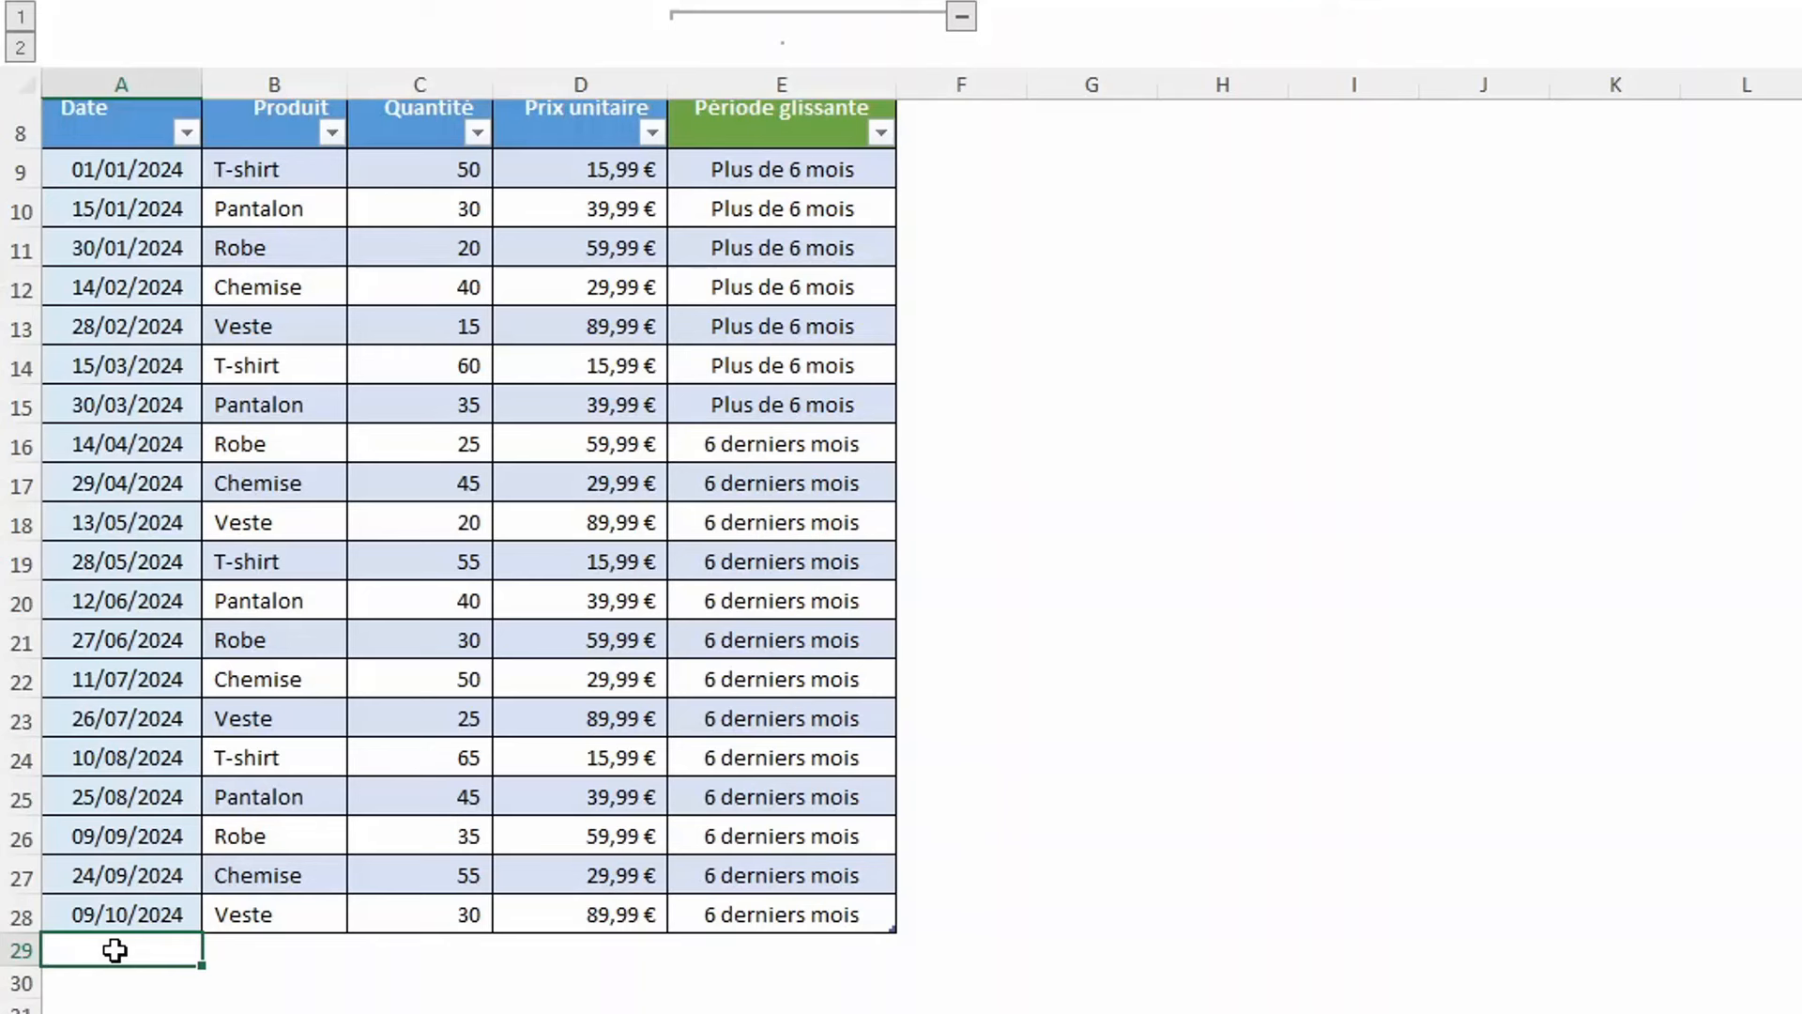
type("24/10")
key("Tab")
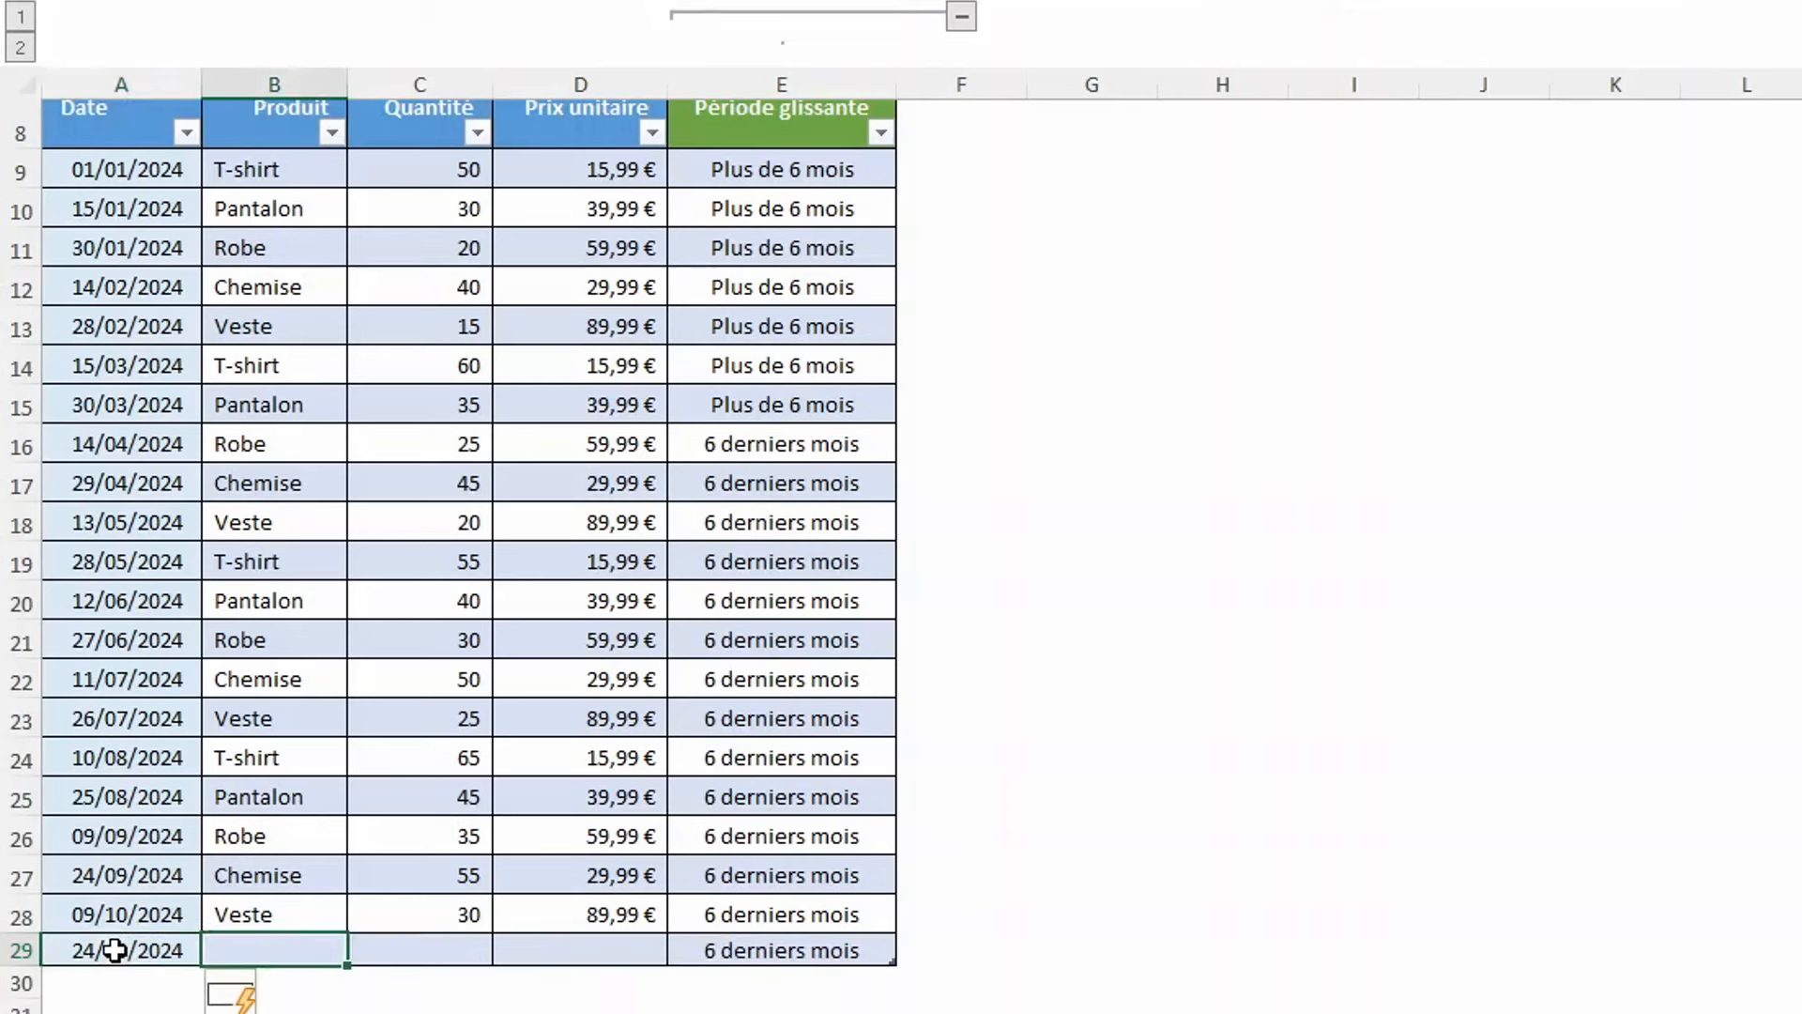
type("T-shirt")
key("Tab")
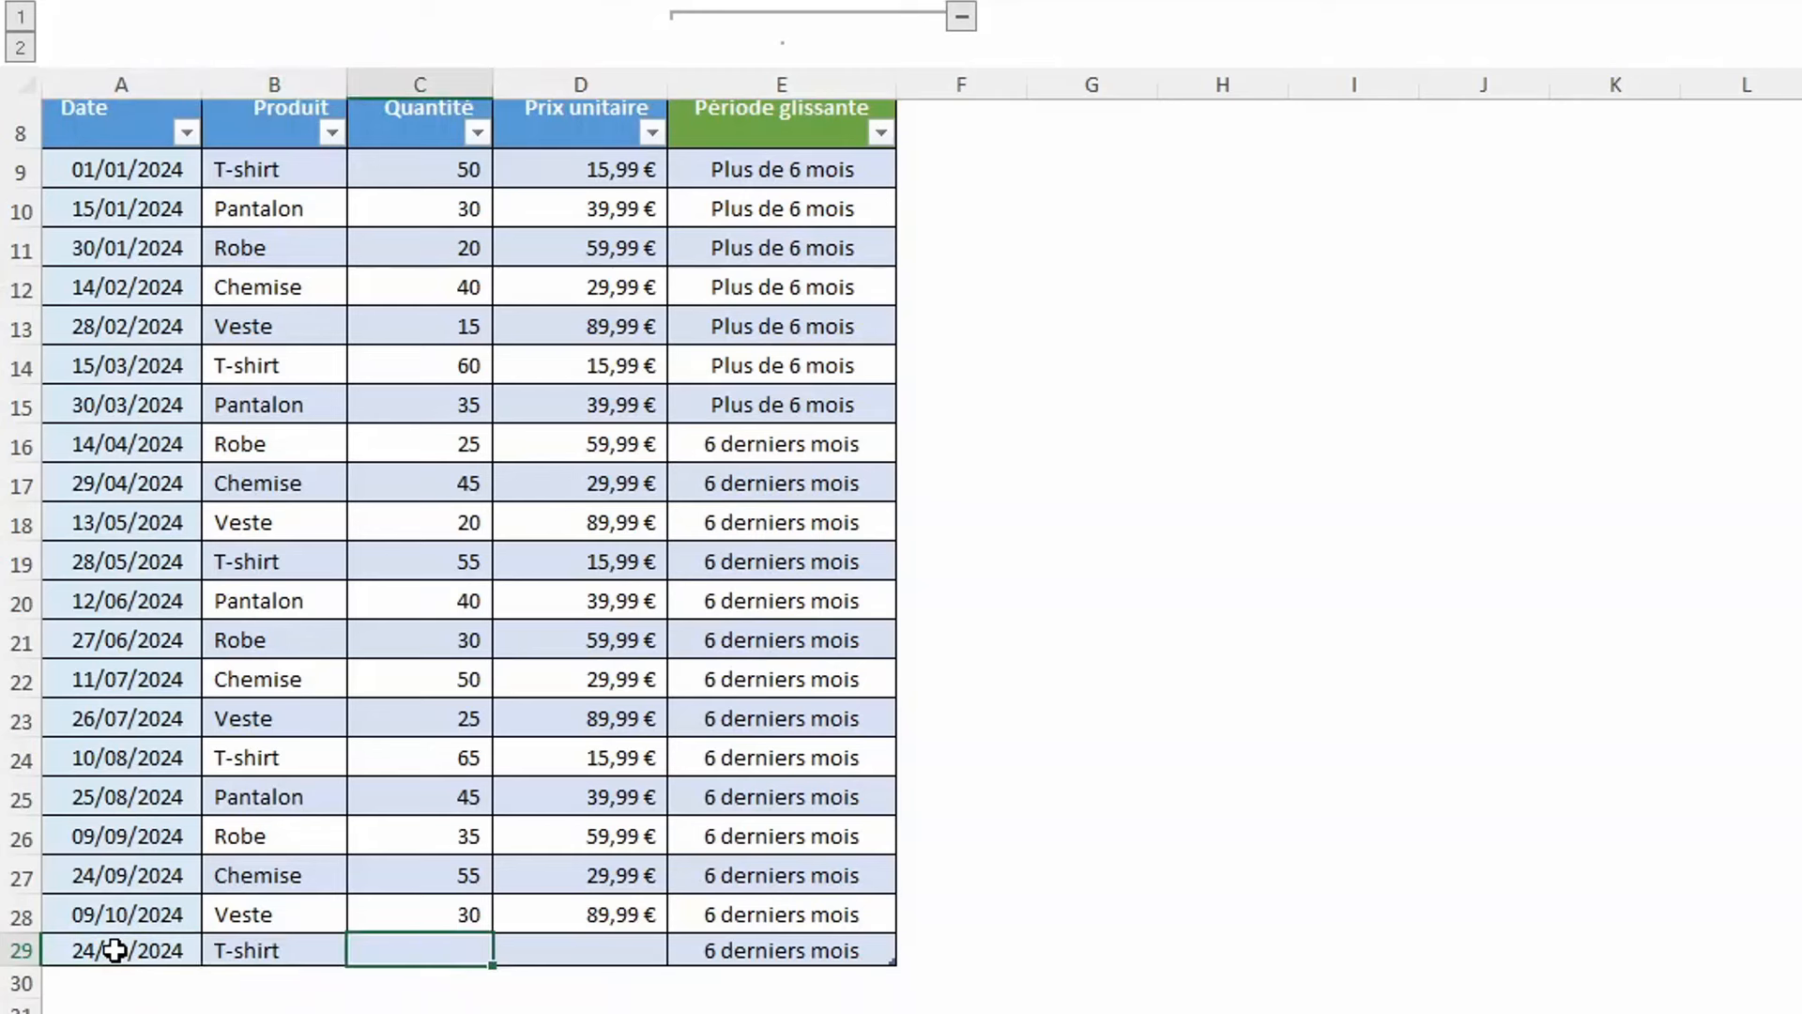
type("55")
key("Tab")
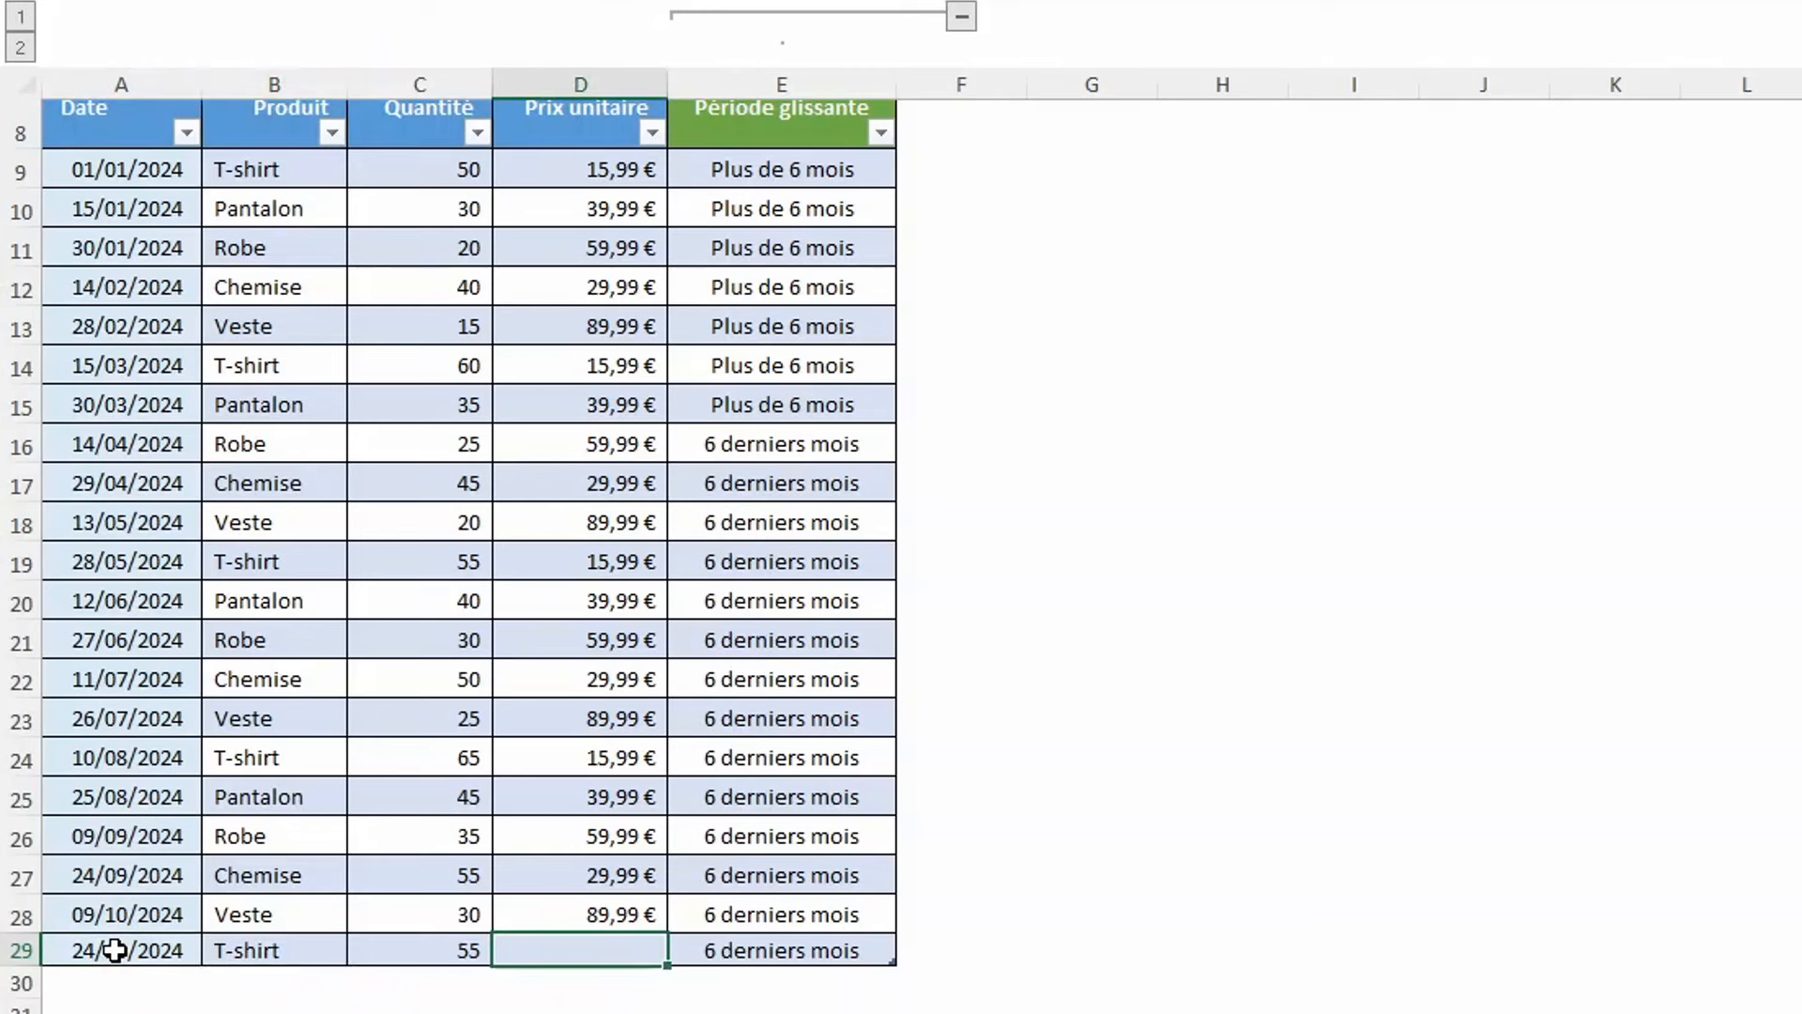
type("15?99")
key("Return")
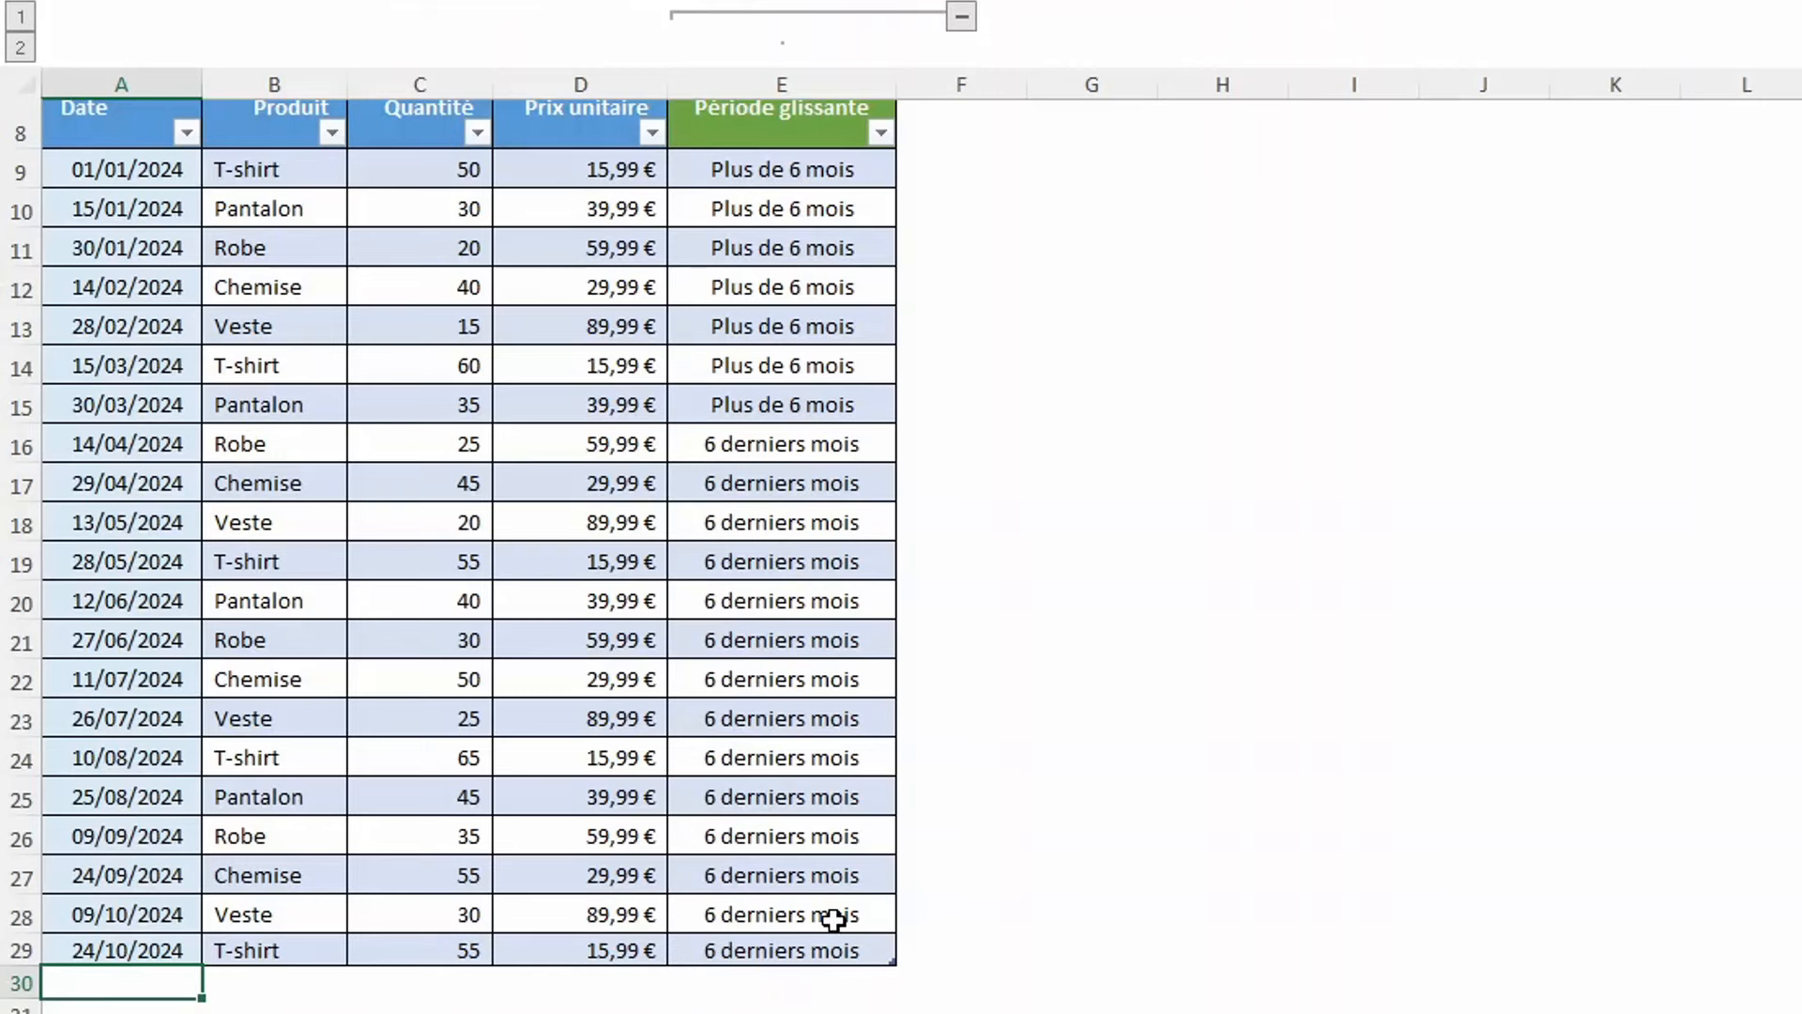
Refresh the pivot table on Feuil1 with the new sale and filter it to 6 derniers mois with the slicer.
key("ctrl+Page_Up")
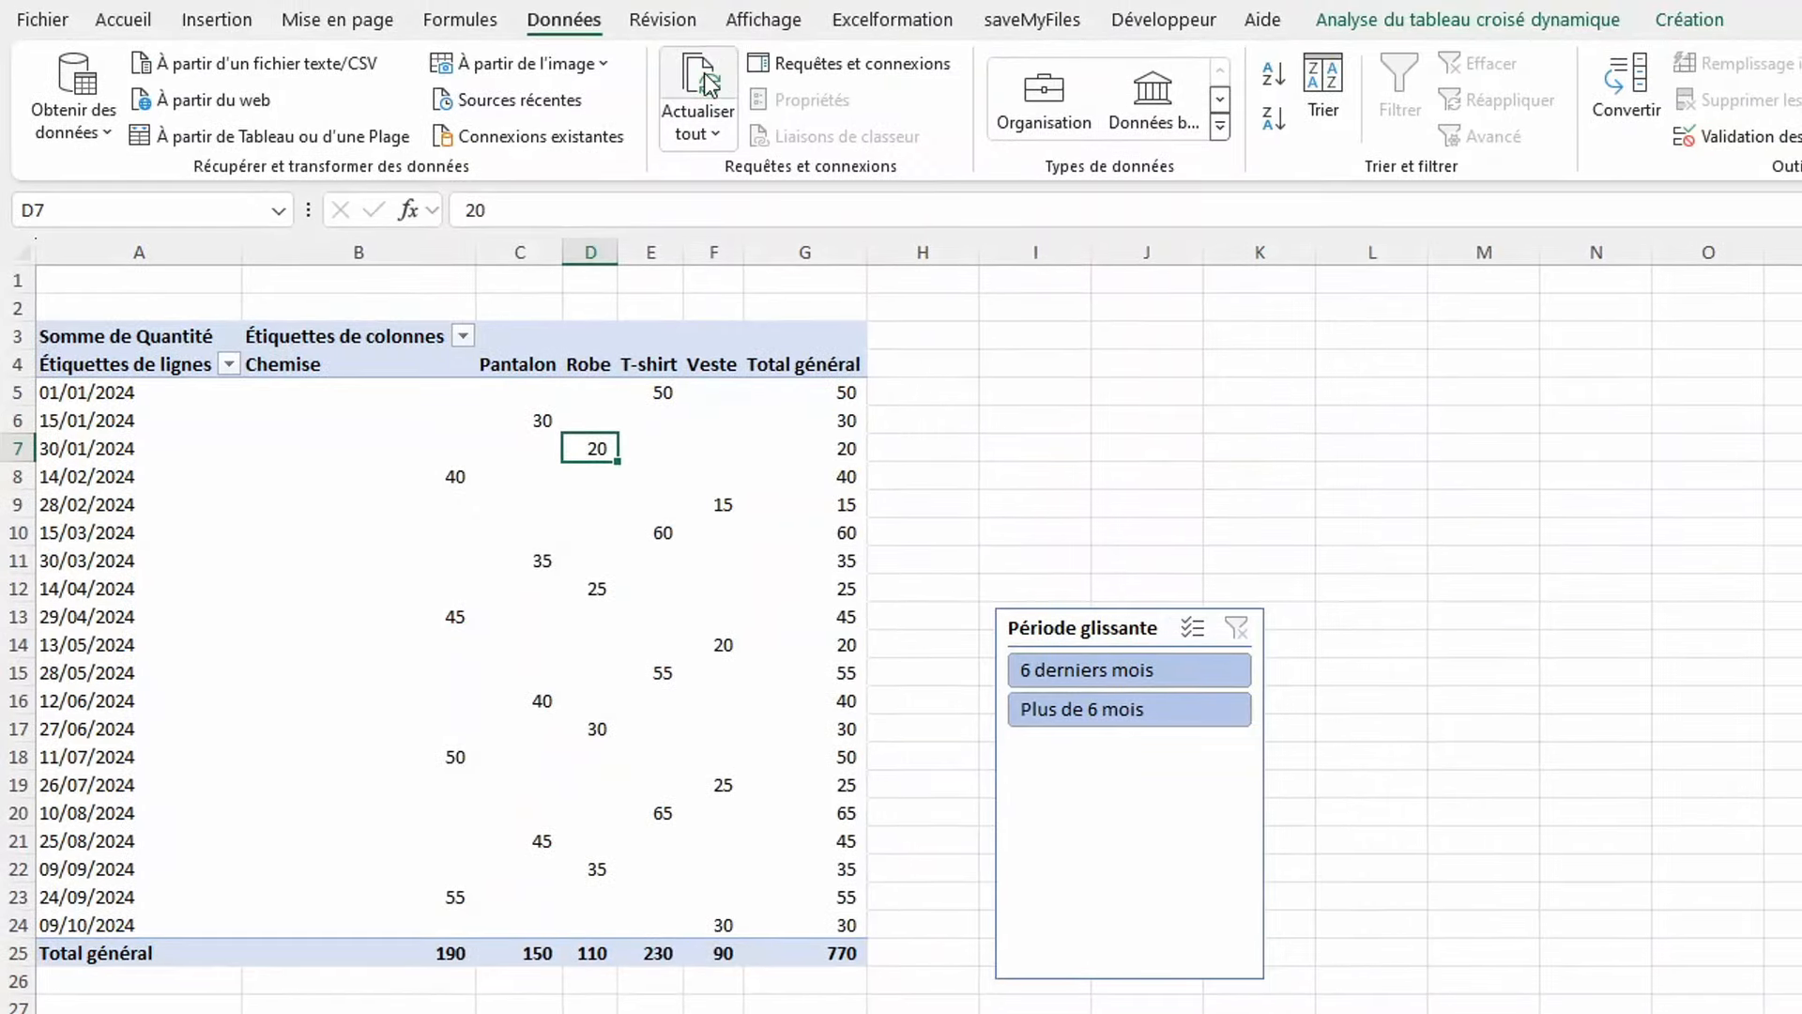
left_click(710, 85)
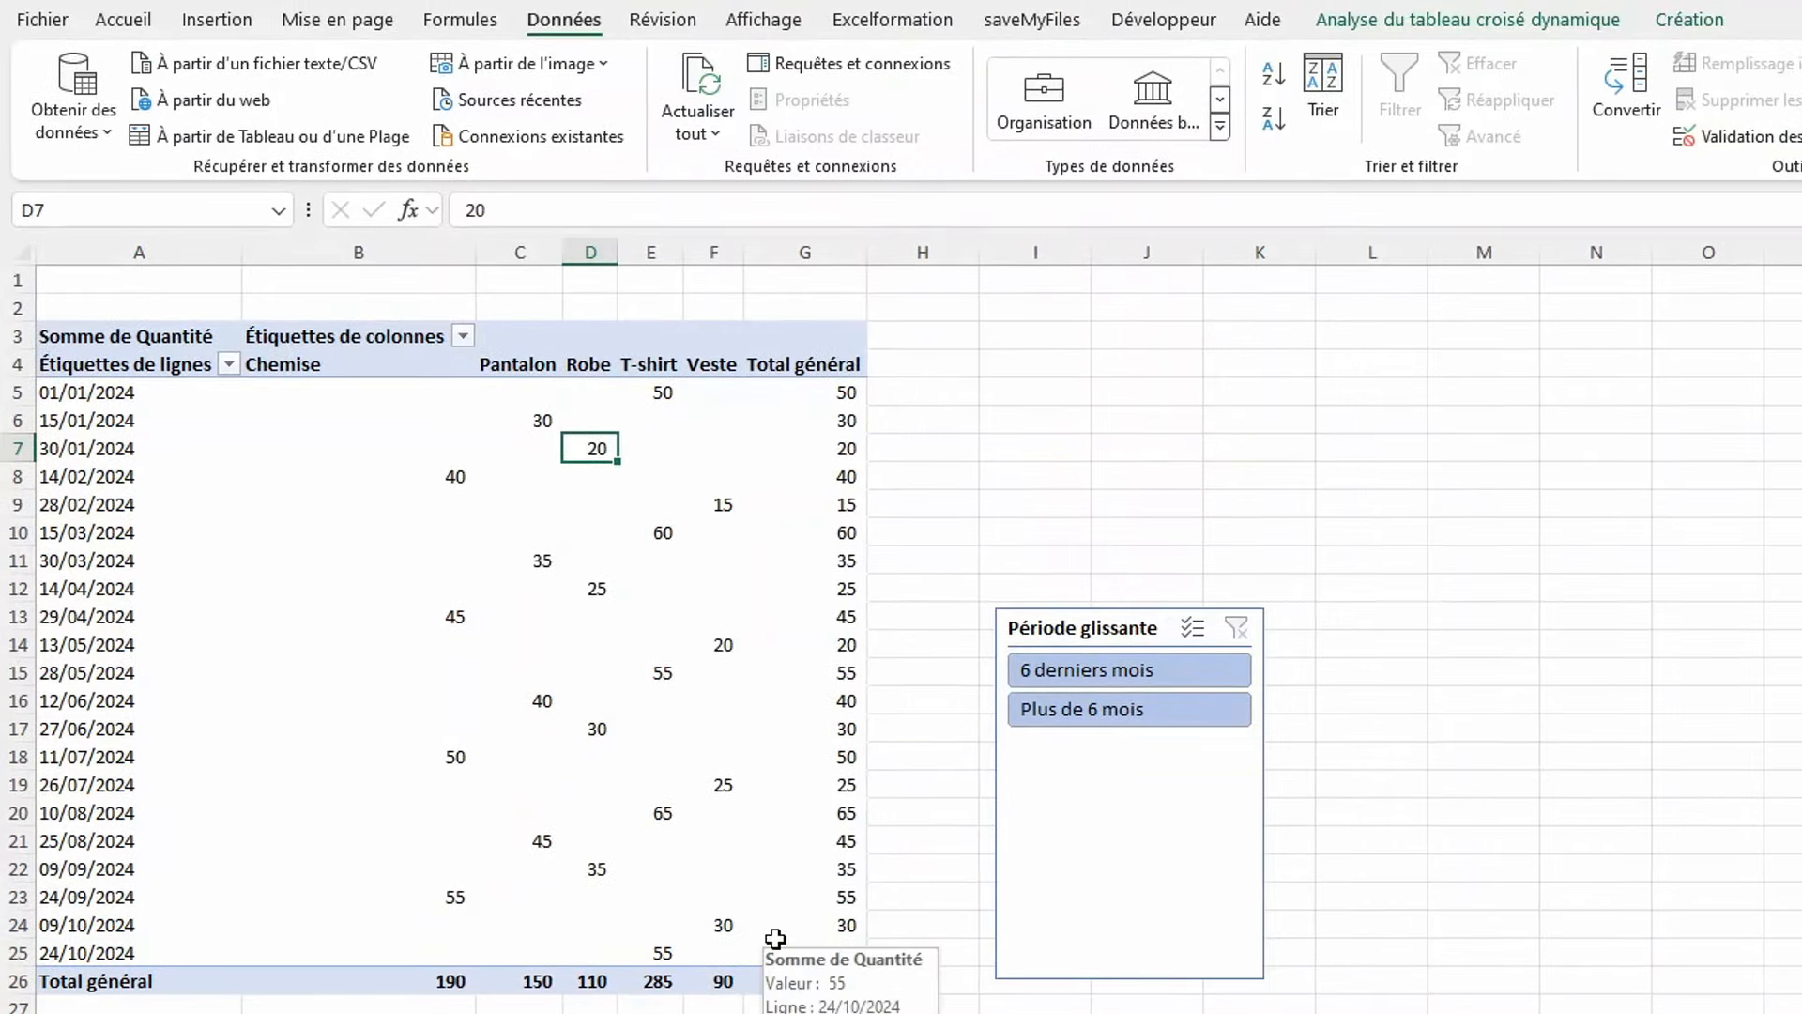
left_click(1064, 709)
key("ctrl+z")
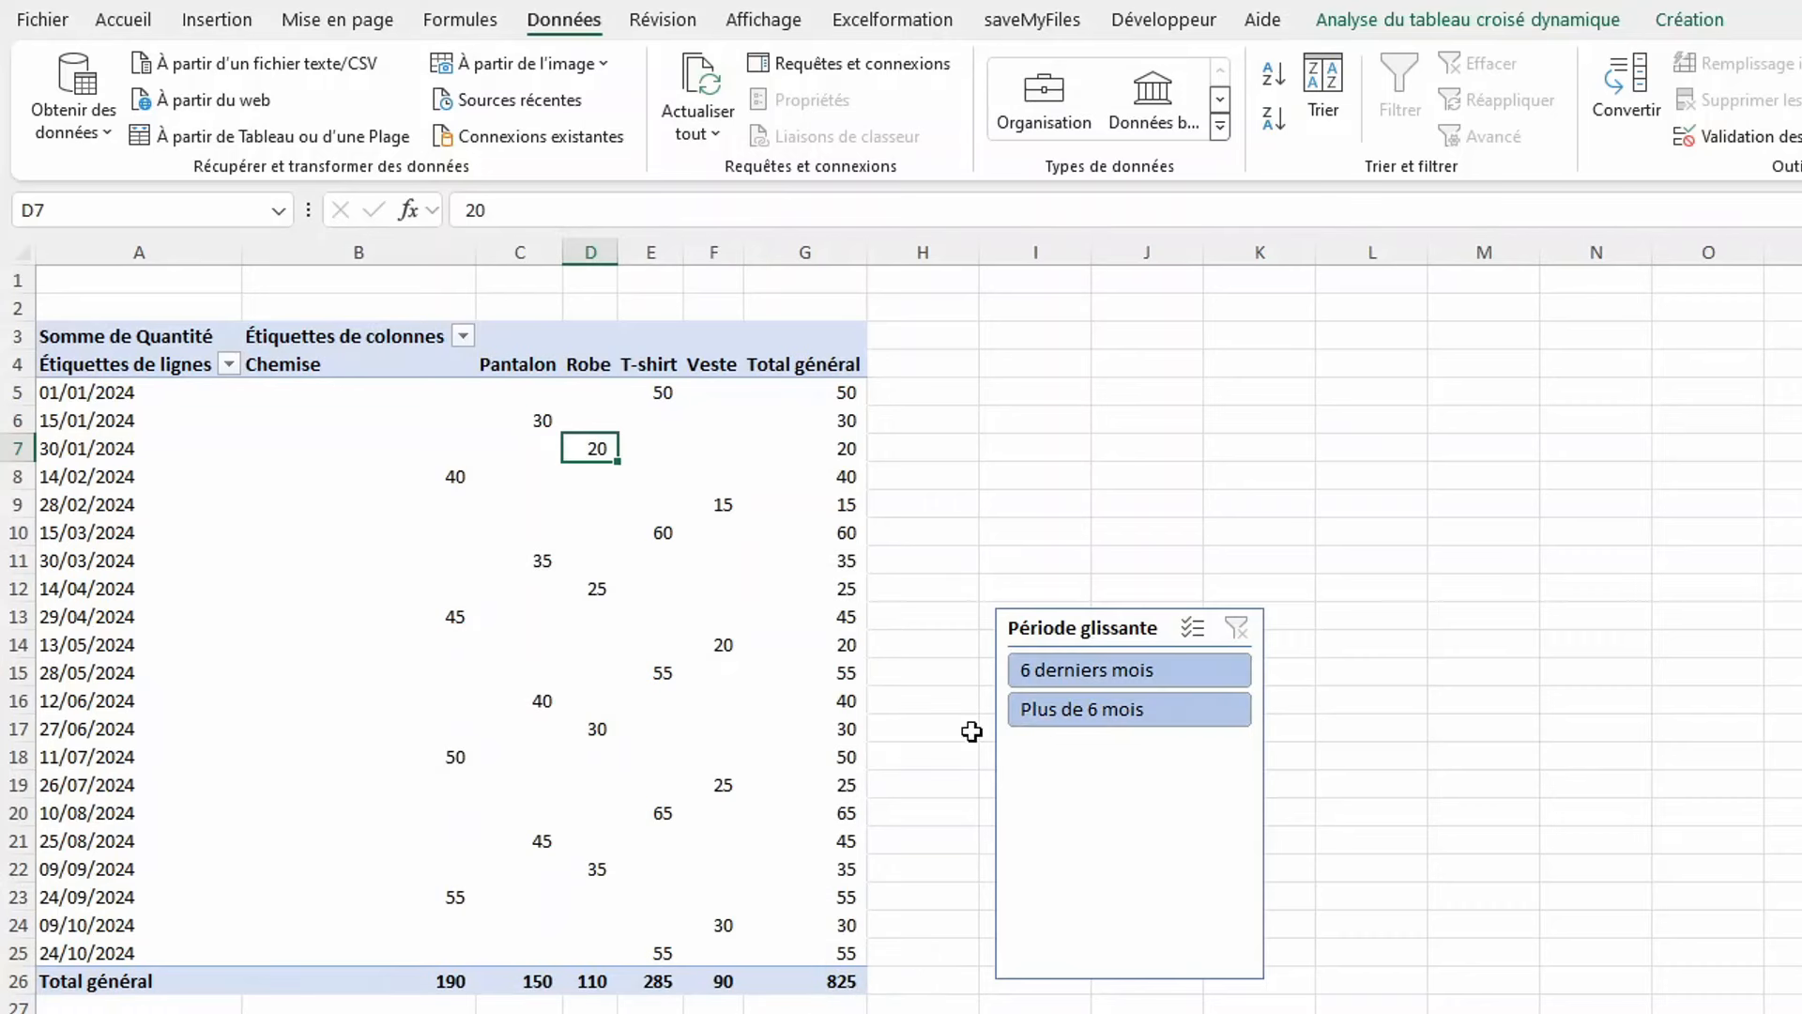
left_click(1098, 672)
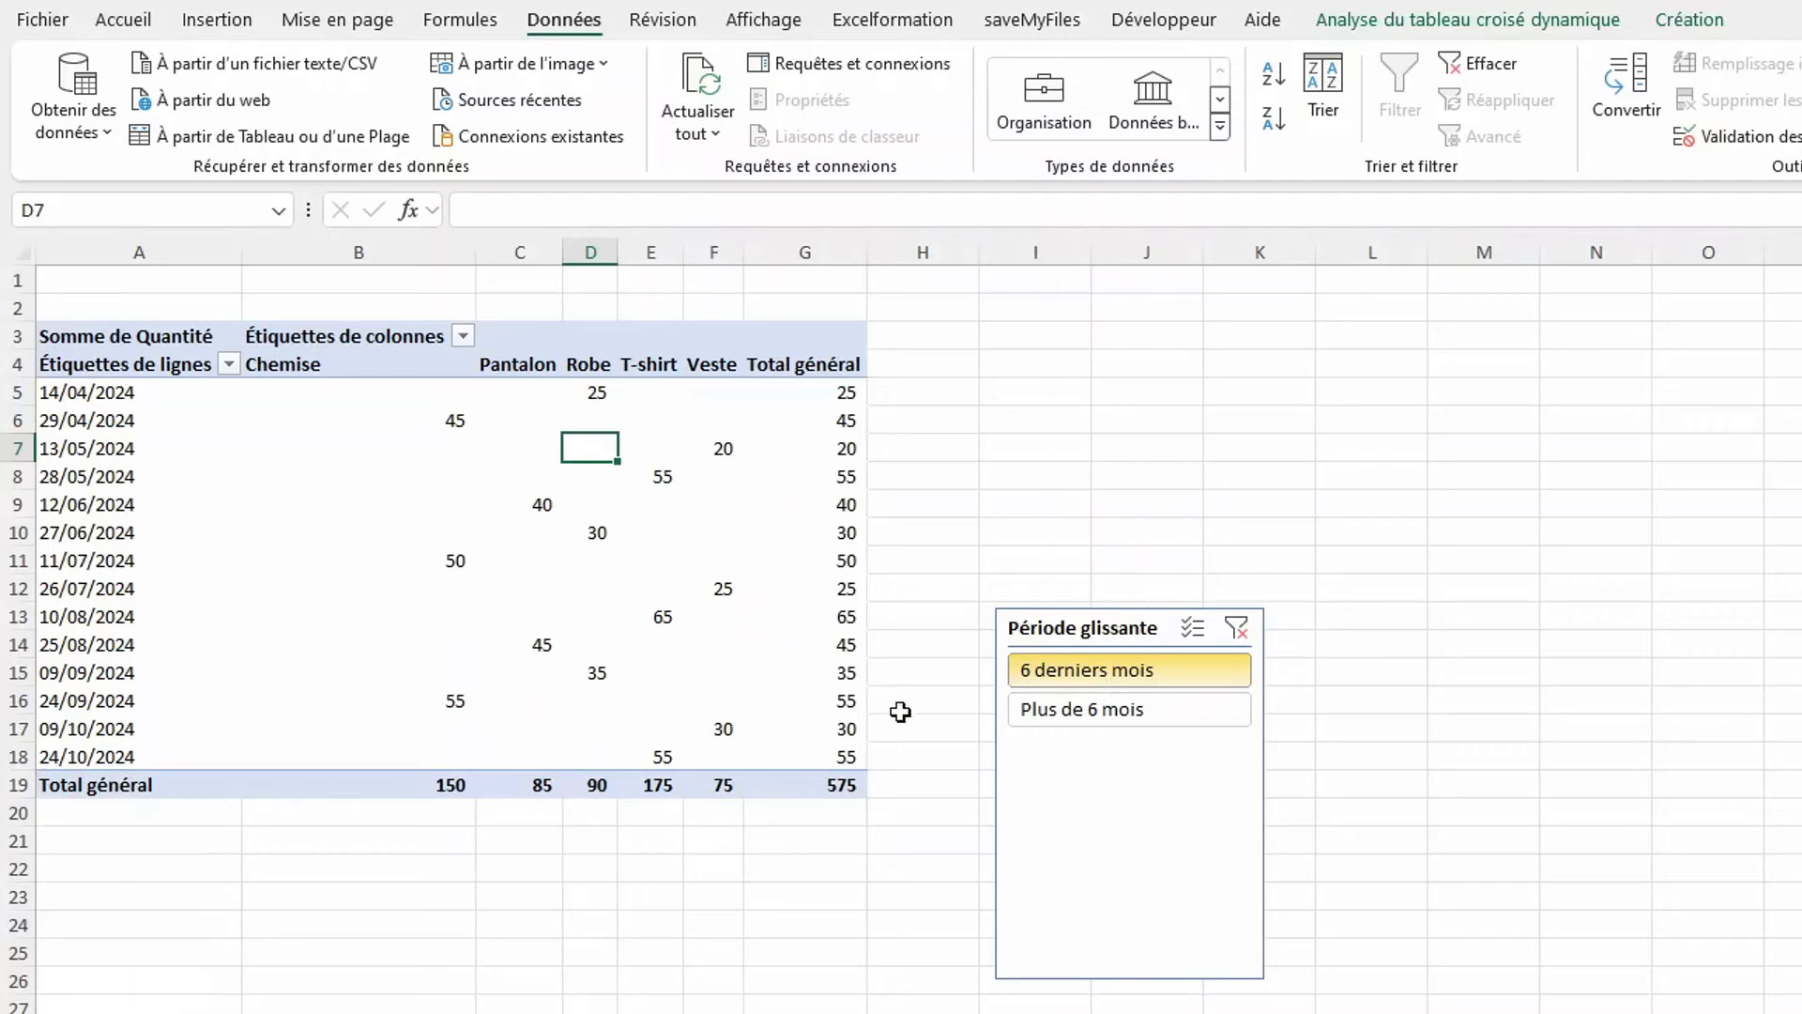